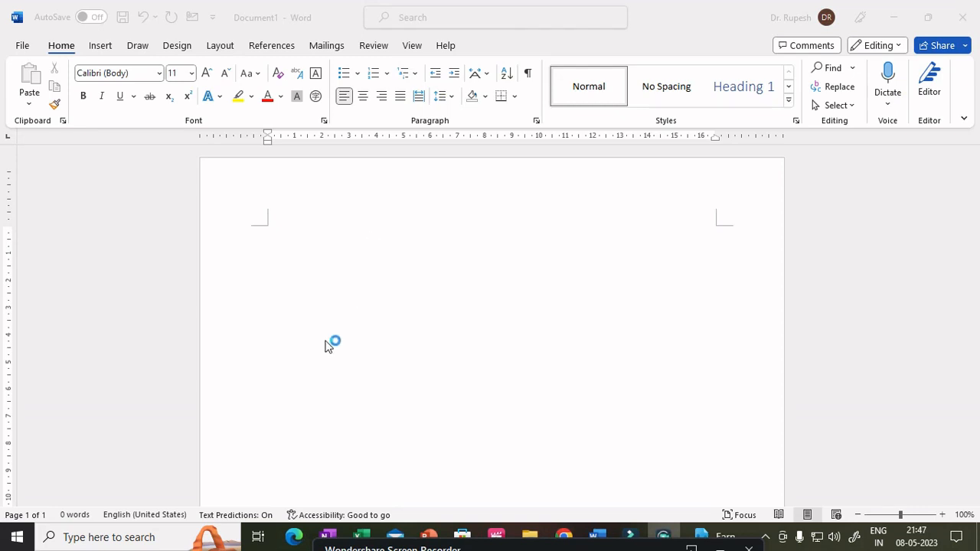
- Fill the blank document with random sample text using the =rand() function
click(290, 262)
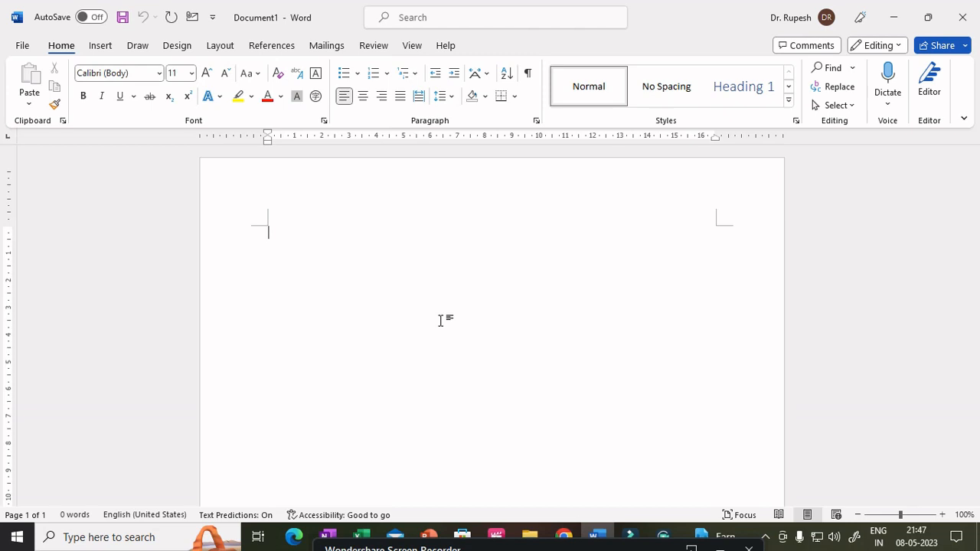
text(rand)
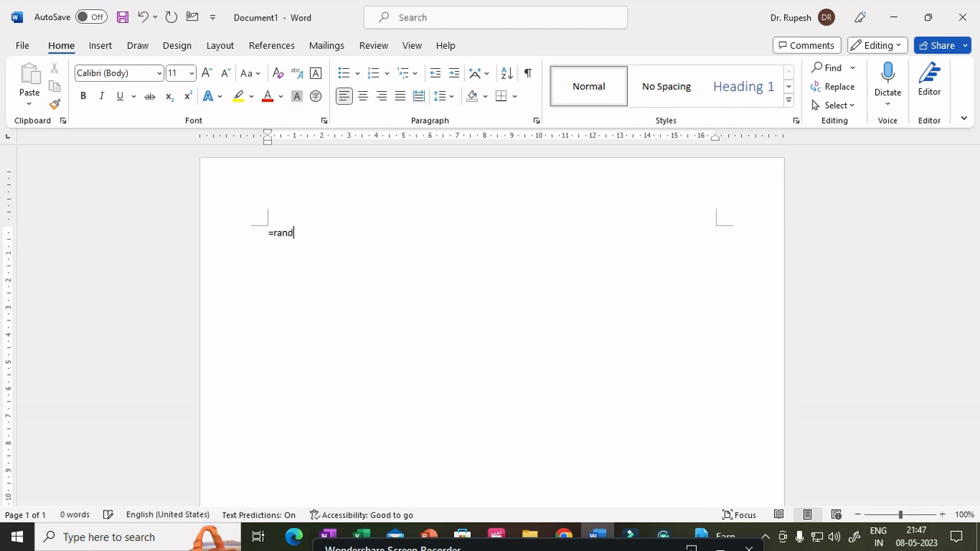
text(()
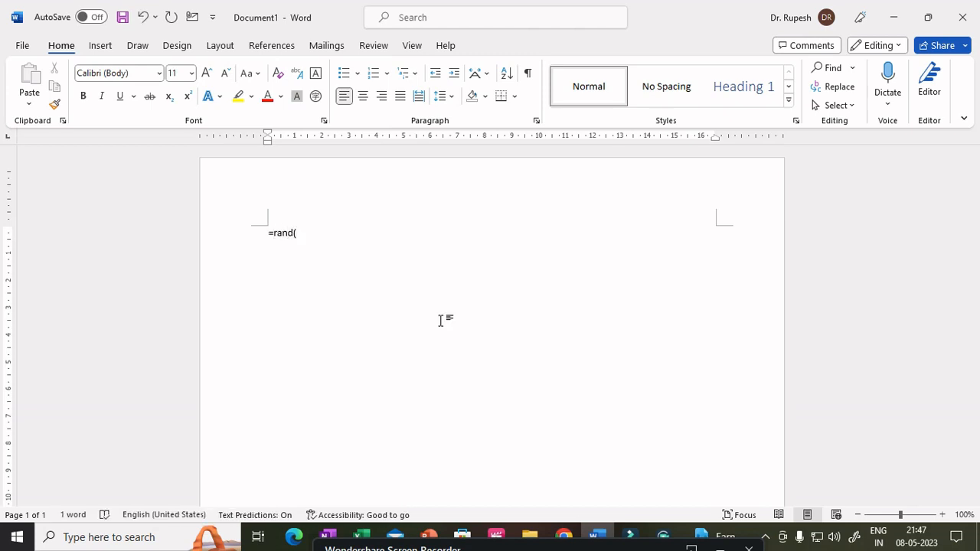
text(1)
text())
key(Return)
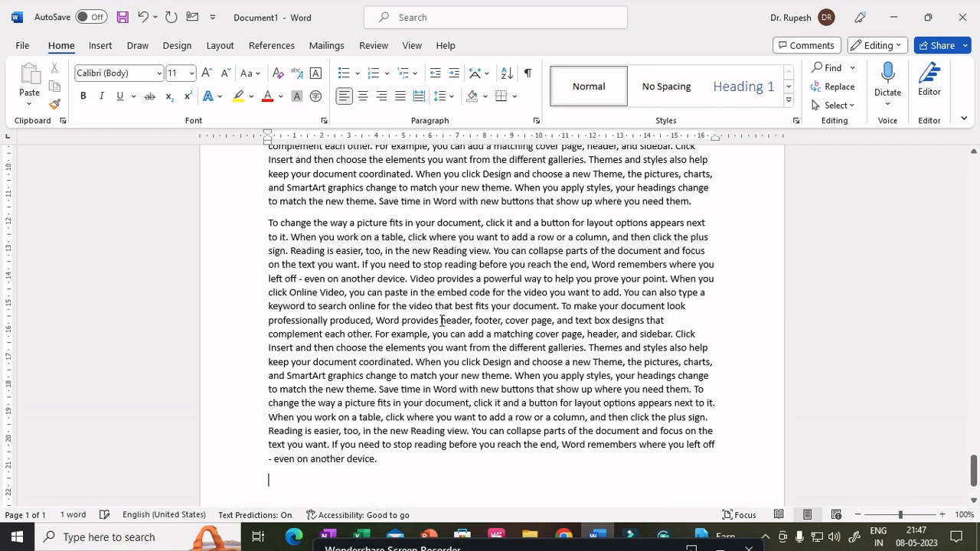
scroll(403, 307, up, 20)
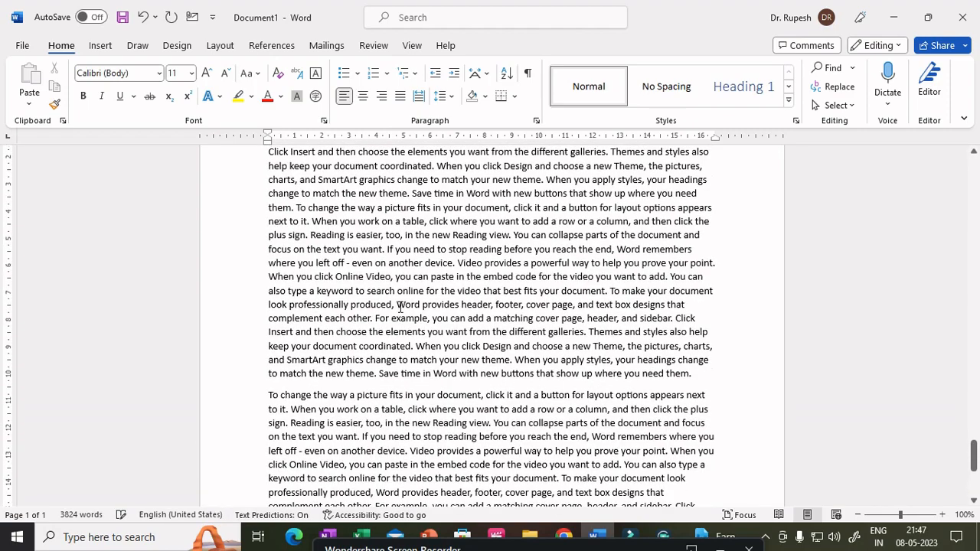
scroll(403, 306, up, 4)
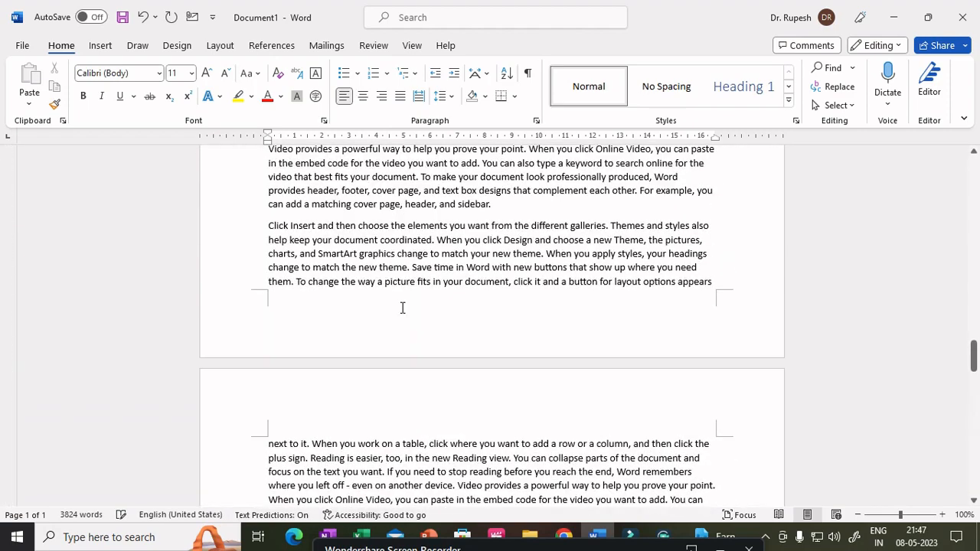
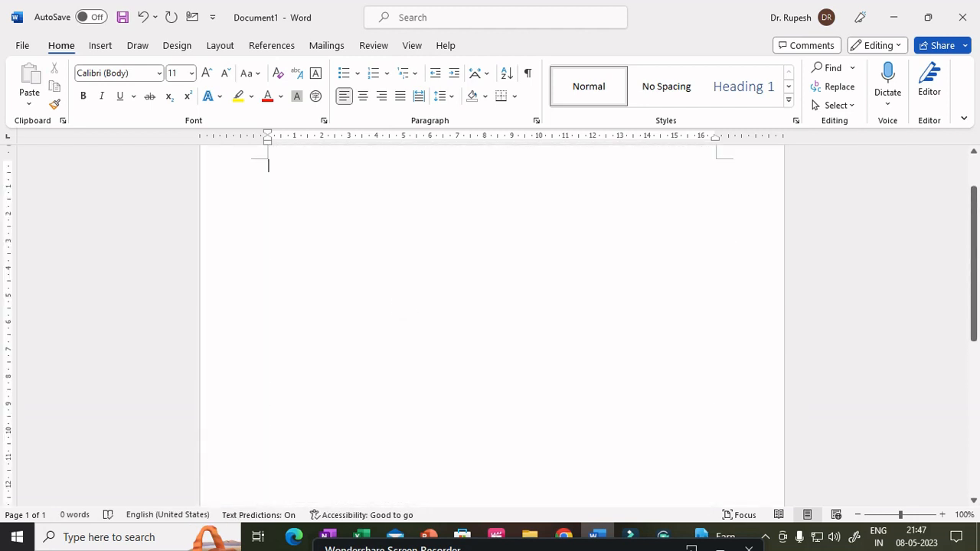
- Generate two paragraphs of five sentences each with =rand(2,5) on a new line, and delete them again
key(Return)
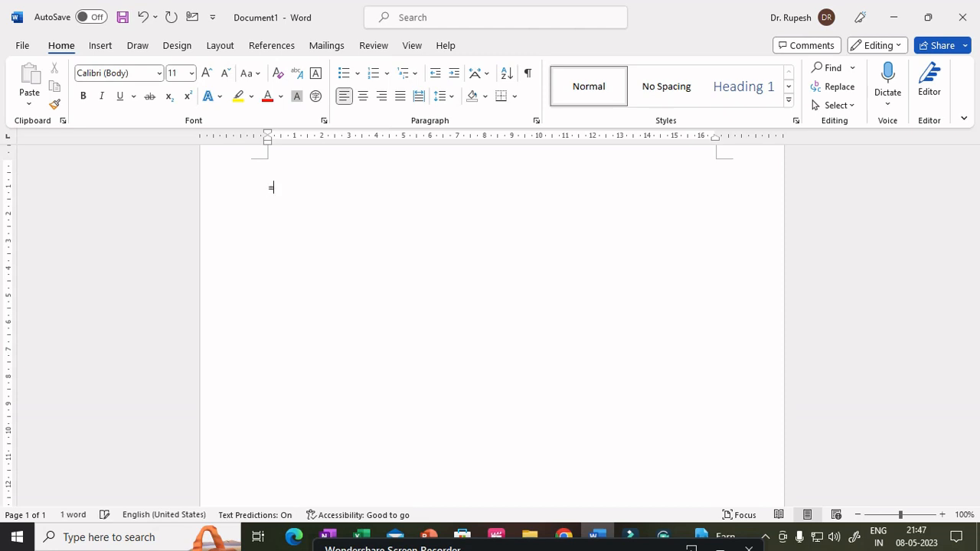
text(=rand(2,5))
key(Return)
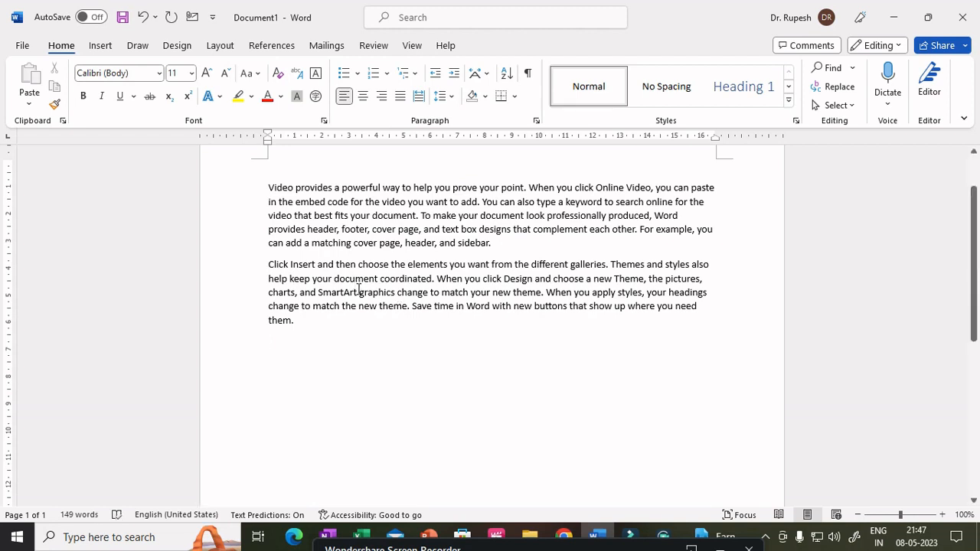
scroll(358, 289, up, 2)
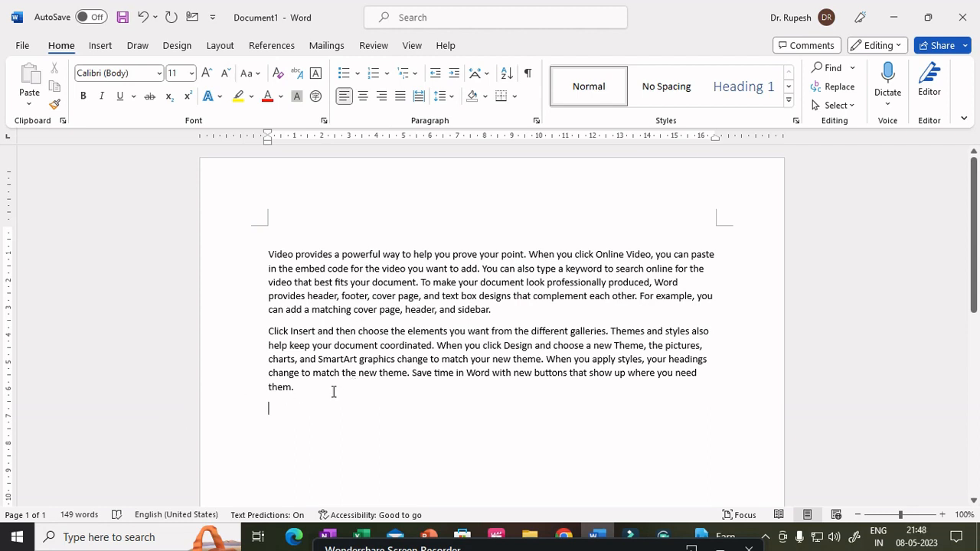
drag(328, 389, 227, 256)
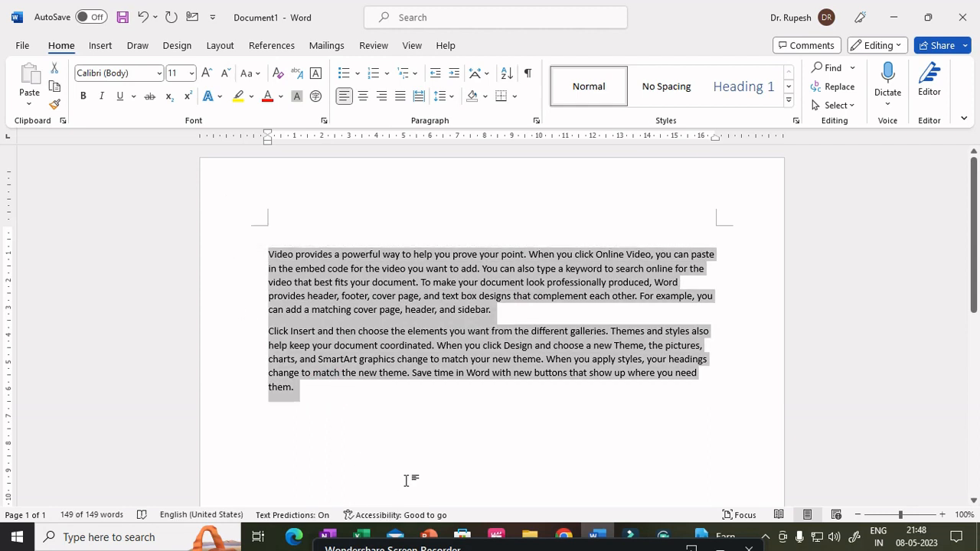
key(Delete)
- Generate 50 paragraphs of ten sentences each with =rand(50,10) on the second line
text(=ra)
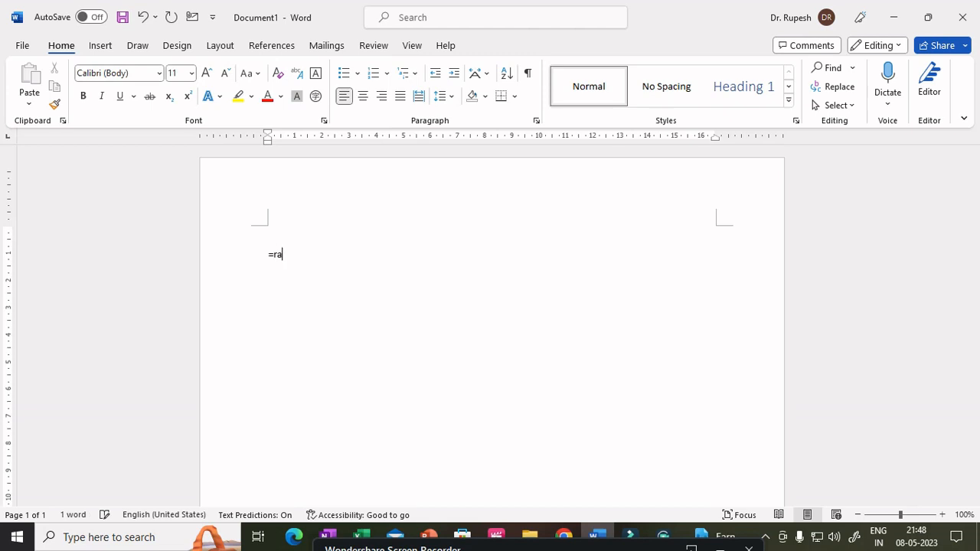
text(nd(50,10))
key(Return)
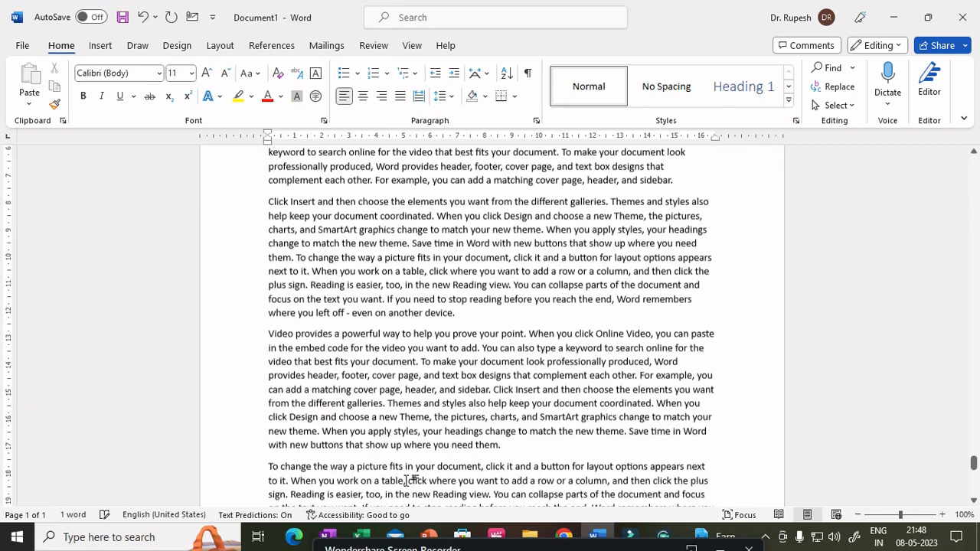
scroll(405, 480, up, 1)
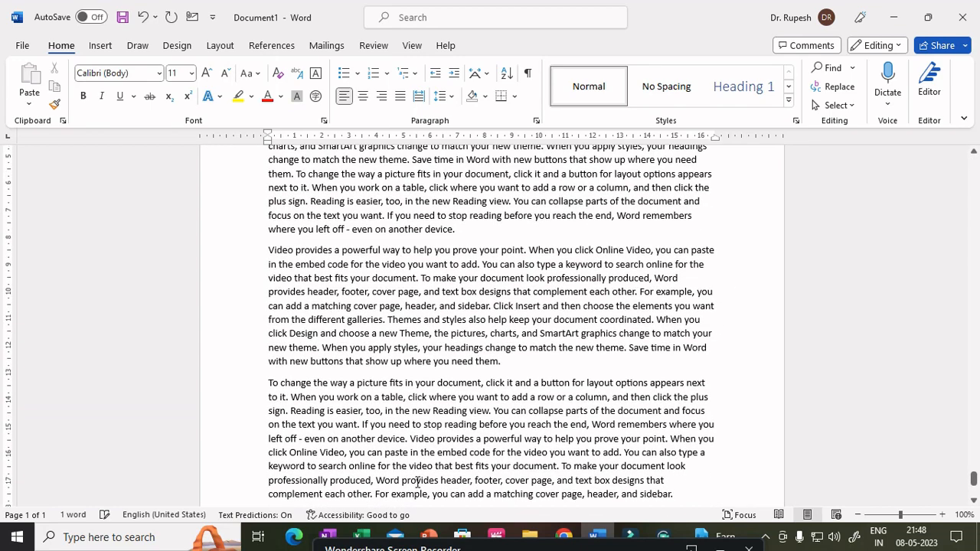
scroll(411, 420, down, 3)
scroll(411, 419, up, 3)
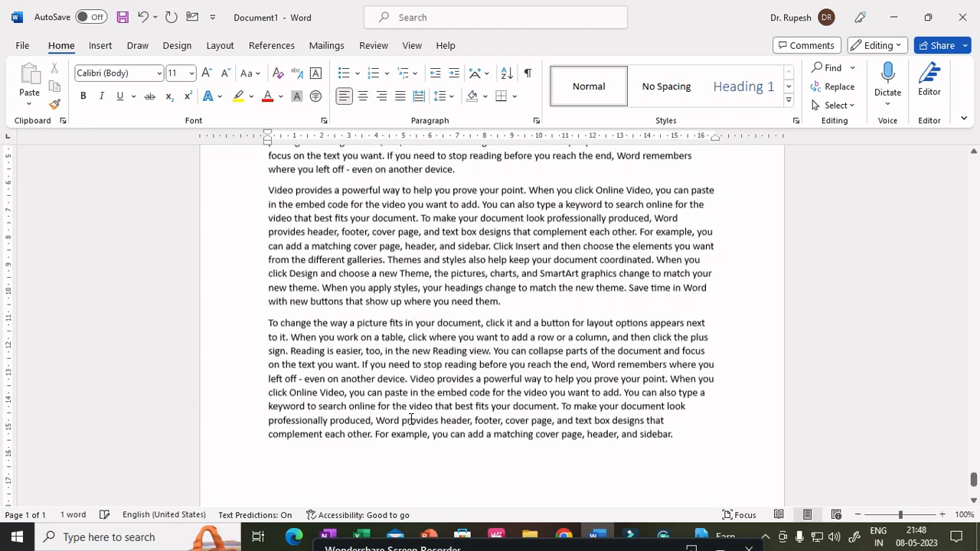
- Justify all the text in the document
click(409, 396)
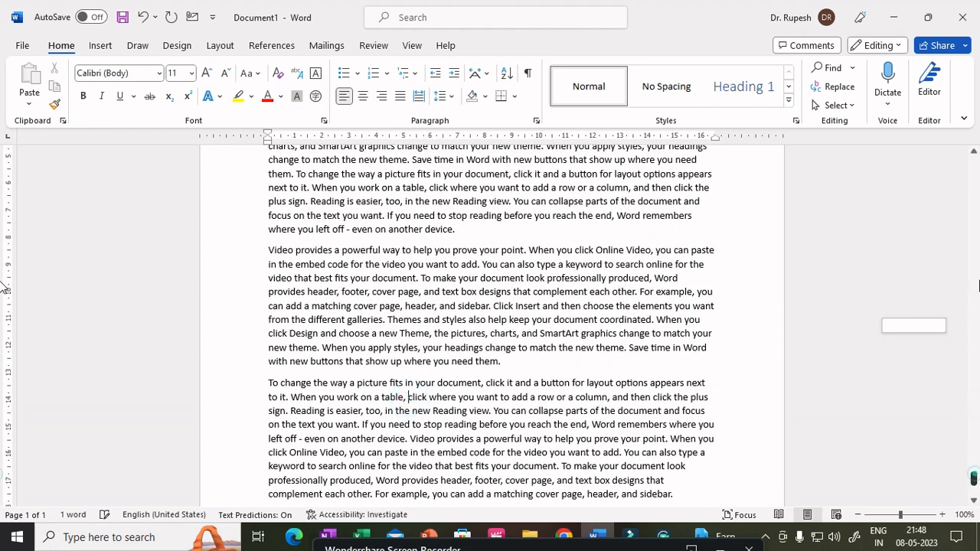
drag(973, 478, 970, 74)
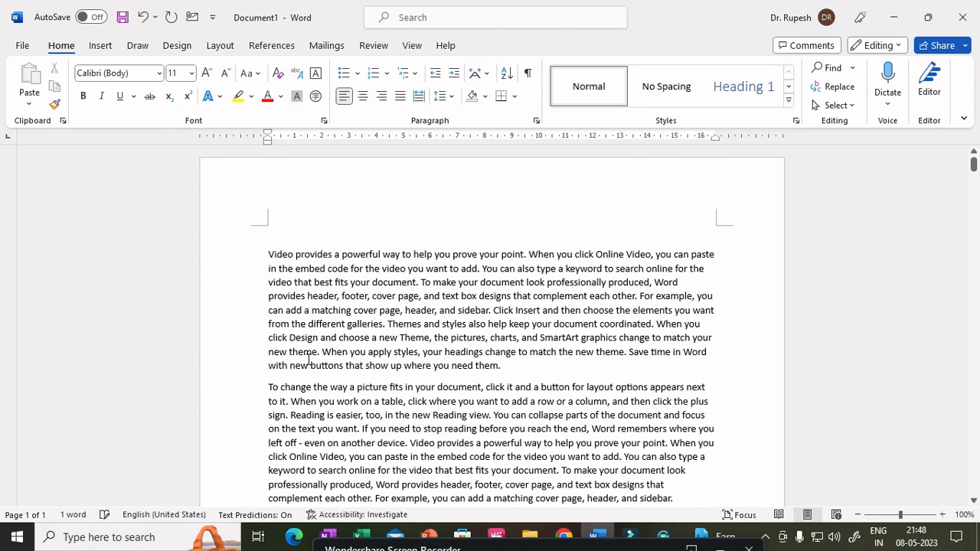
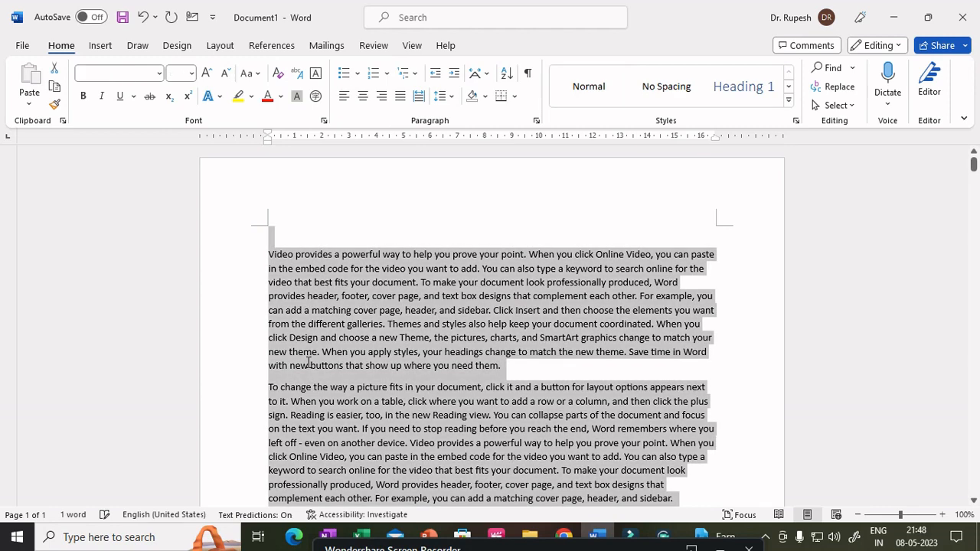
key(ctrl+j)
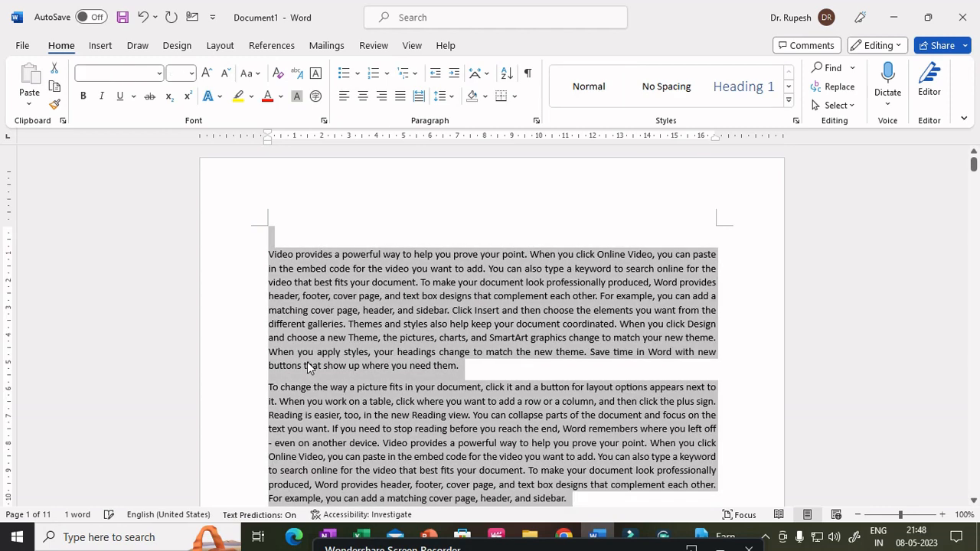
click(385, 387)
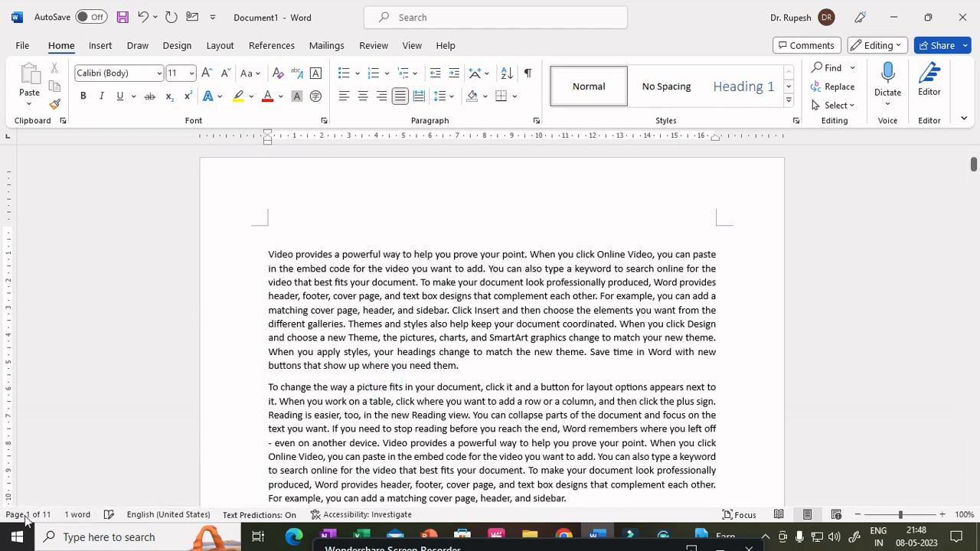
- Look through the first pages of the document, checking their top and bottom margin areas
click(435, 328)
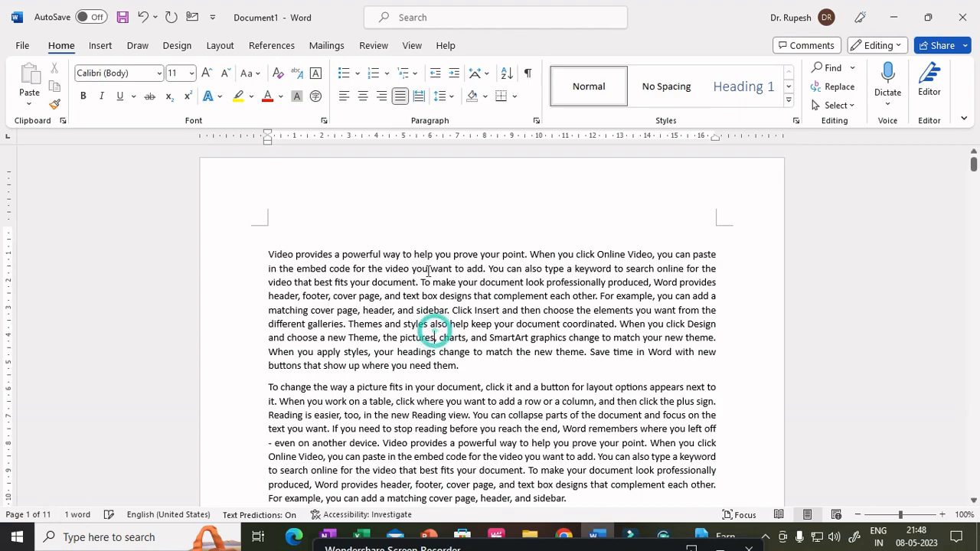
scroll(437, 321, down, 6)
scroll(439, 306, down, 15)
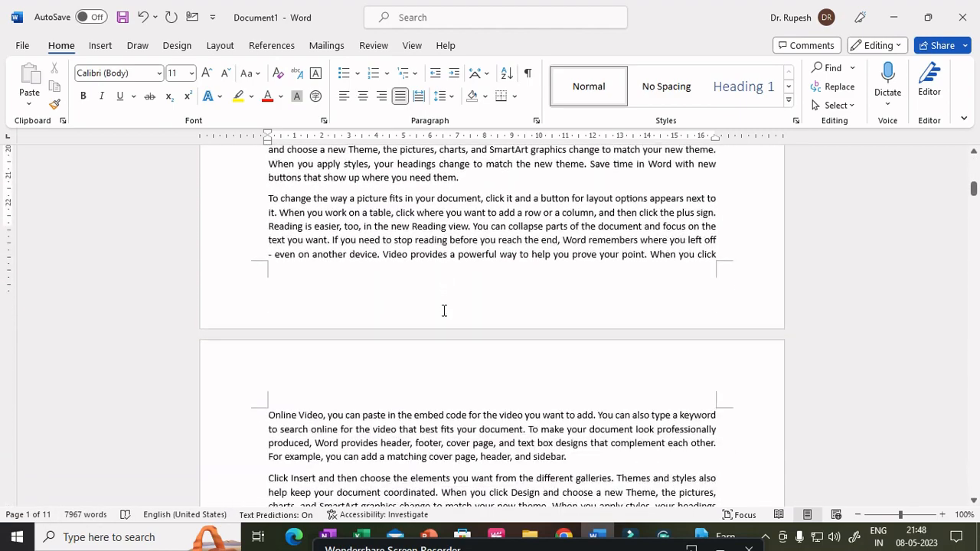
scroll(444, 310, down, 1)
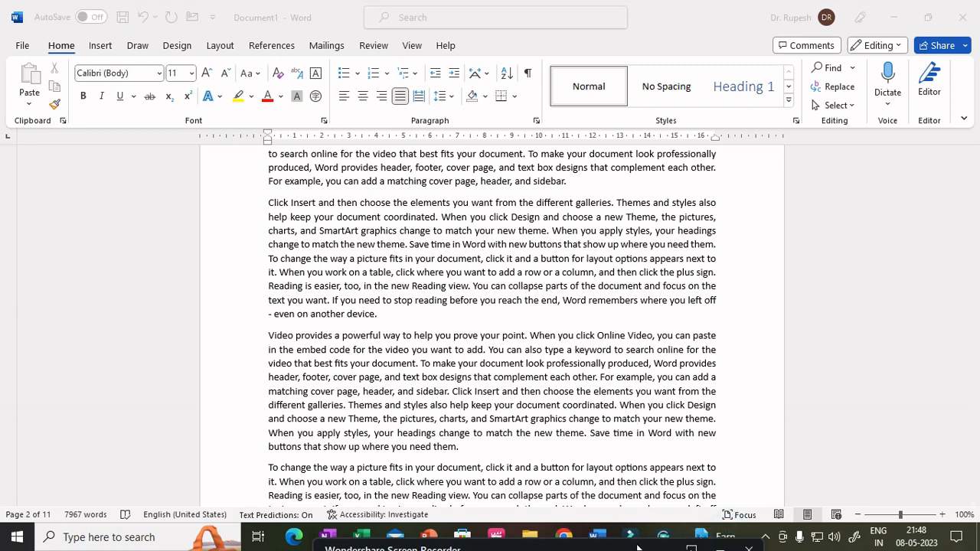
click(728, 536)
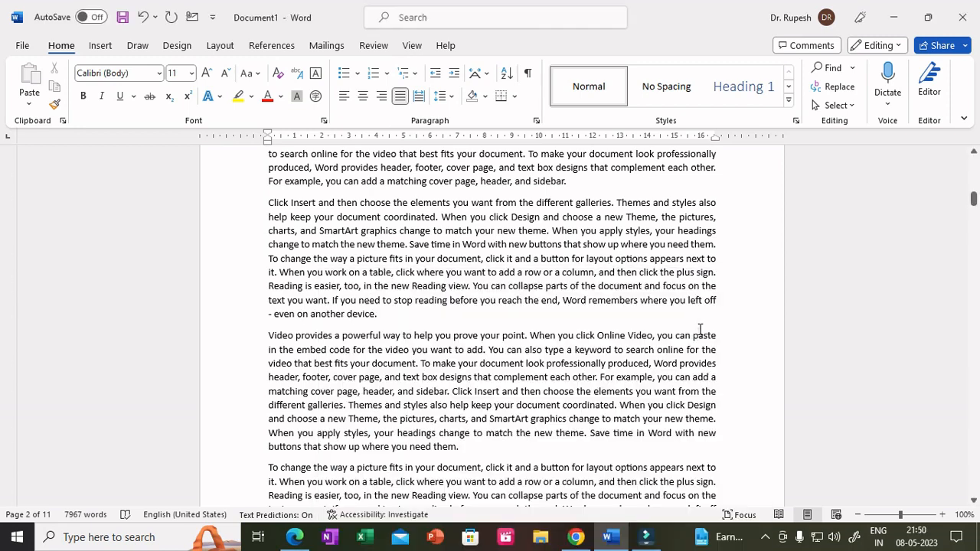
click(696, 329)
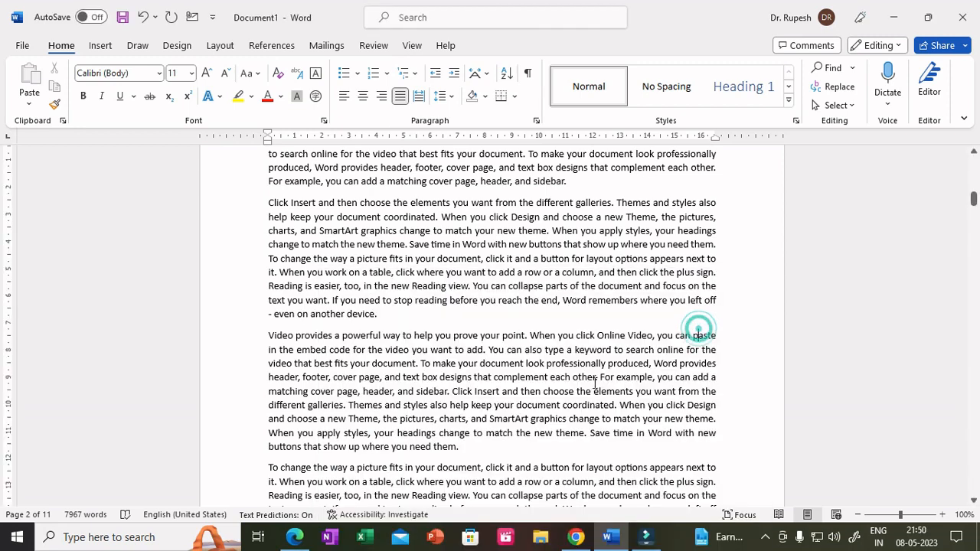
scroll(586, 372, up, 5)
scroll(588, 373, up, 5)
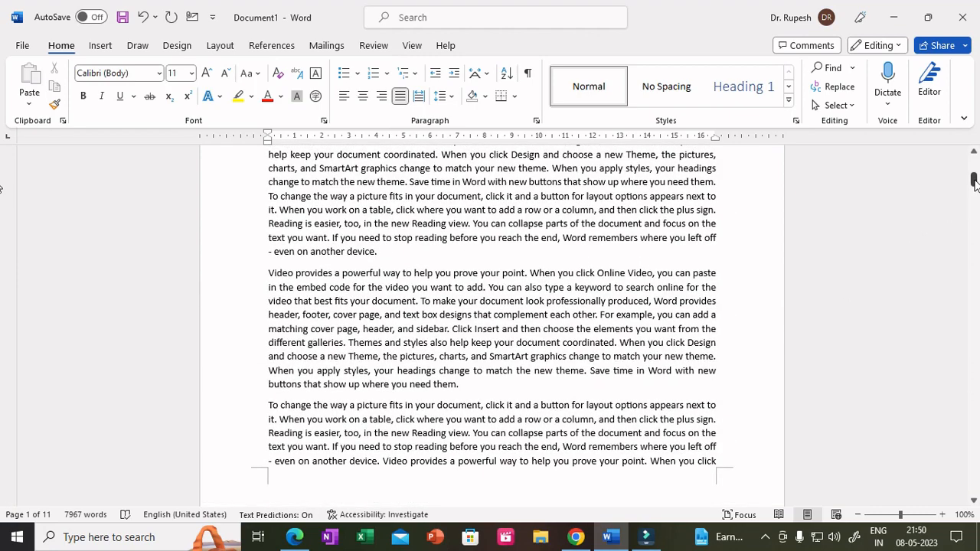
drag(974, 178, 975, 158)
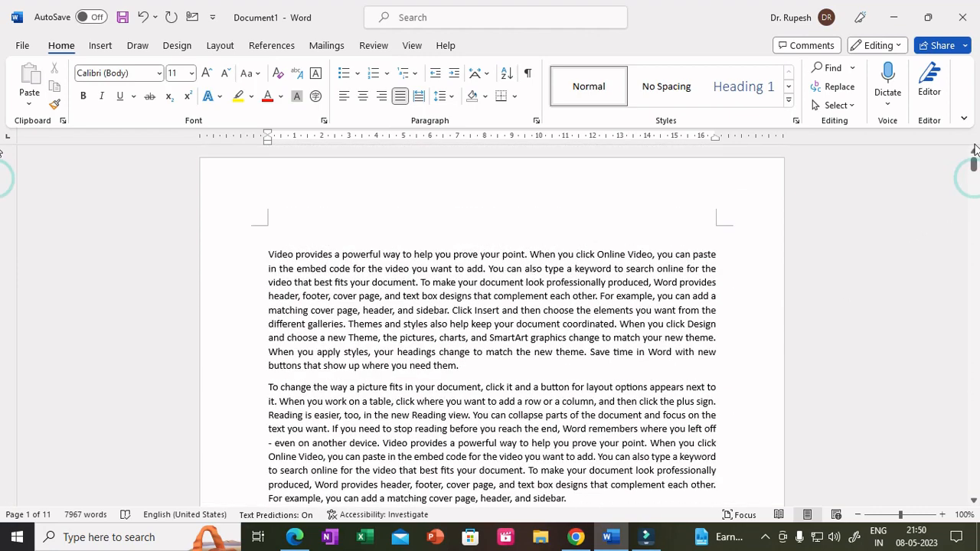
click(298, 230)
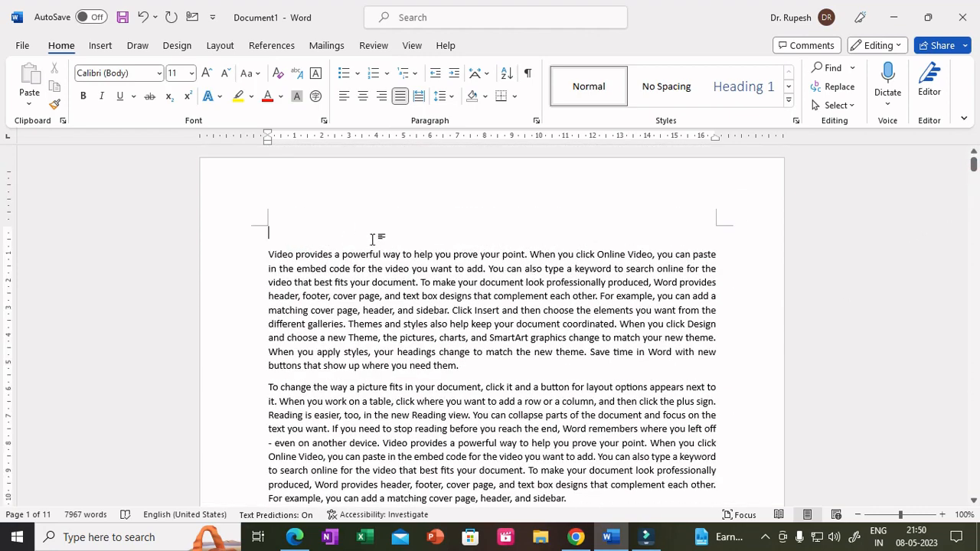
scroll(416, 370, down, 4)
scroll(417, 371, down, 7)
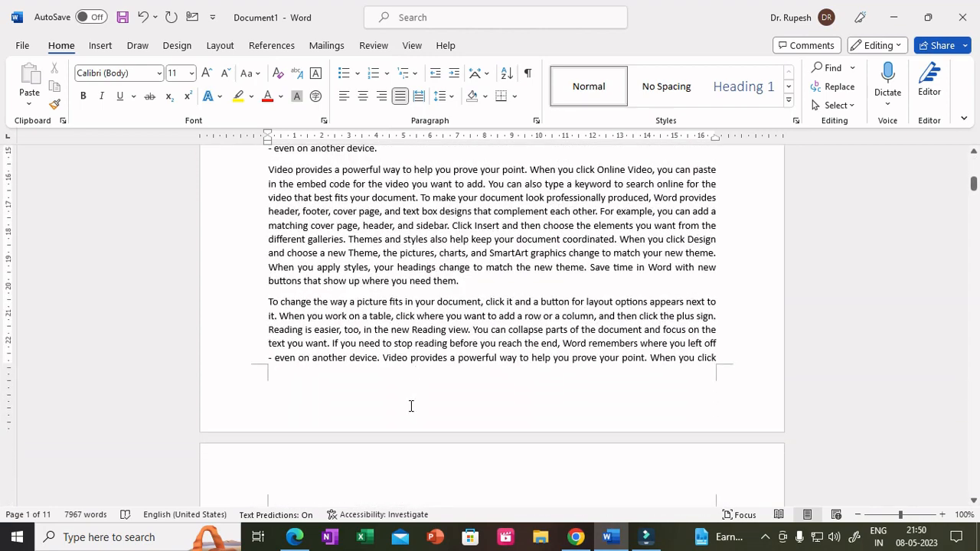
click(320, 416)
click(438, 304)
- Browse the built-in header designs and close the gallery without choosing one
click(100, 44)
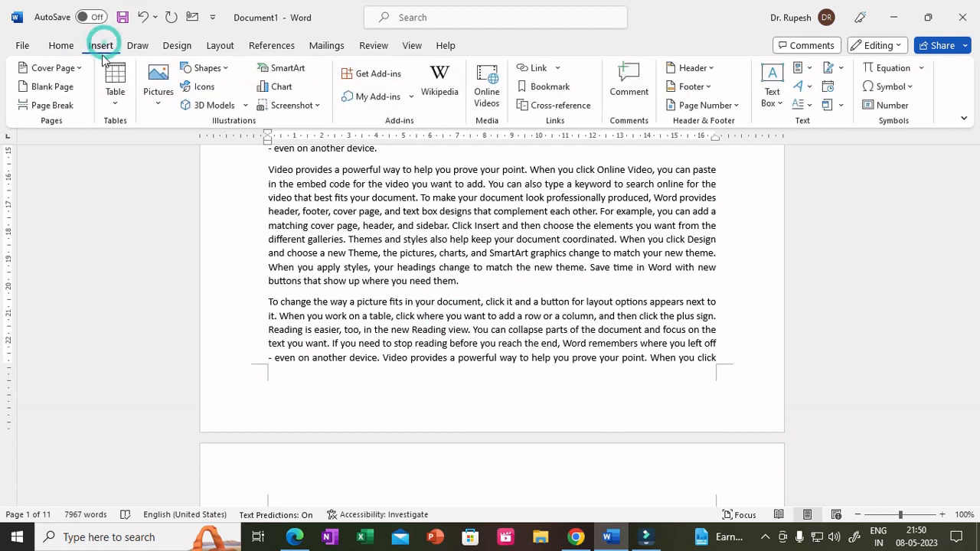
click(704, 69)
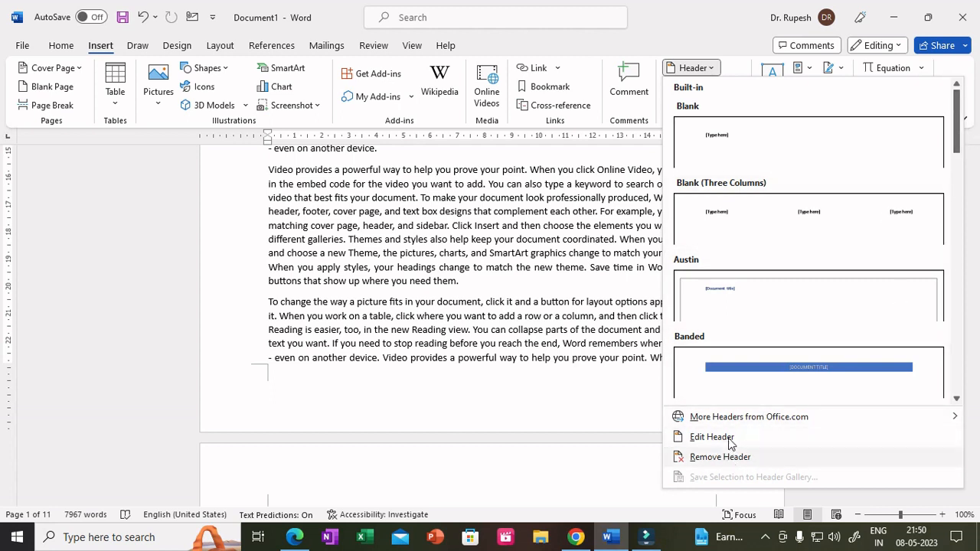
scroll(747, 355, down, 5)
click(549, 274)
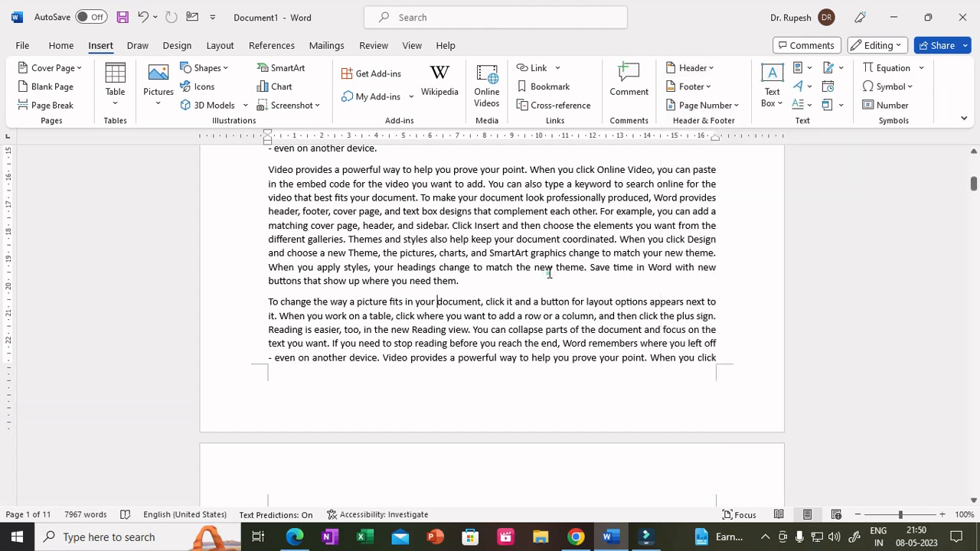
- Insert the built-in Retrospect footer, with author name and page number, into the document
click(702, 87)
scroll(837, 407, down, 5)
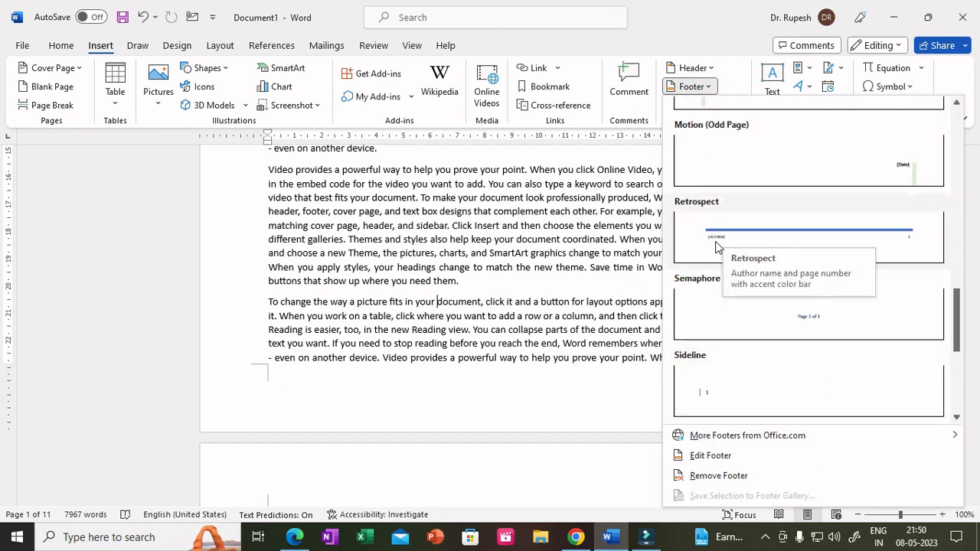
click(718, 246)
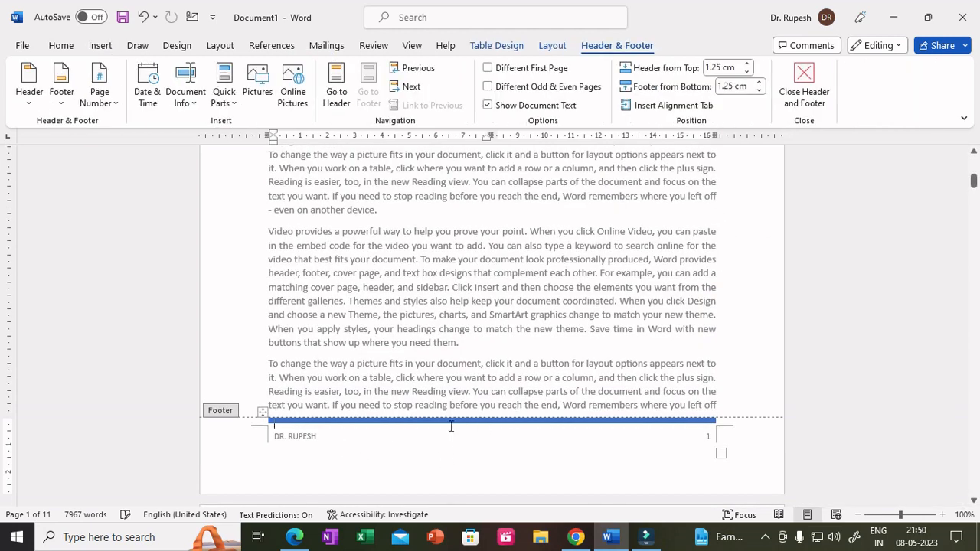
scroll(451, 427, down, 2)
scroll(444, 382, down, 4)
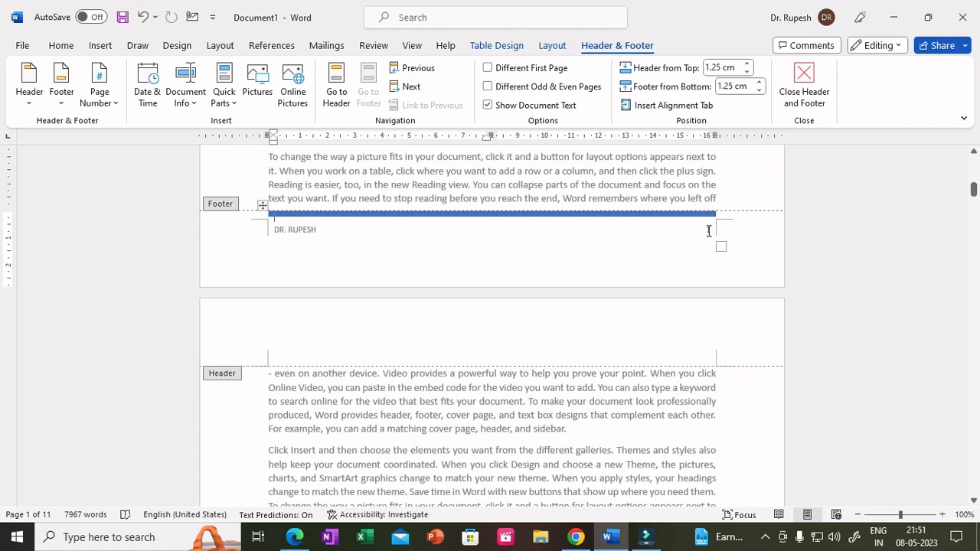
- Look through the first pages of the document, checking the page number in each page's footer
scroll(662, 426, down, 5)
scroll(661, 429, down, 12)
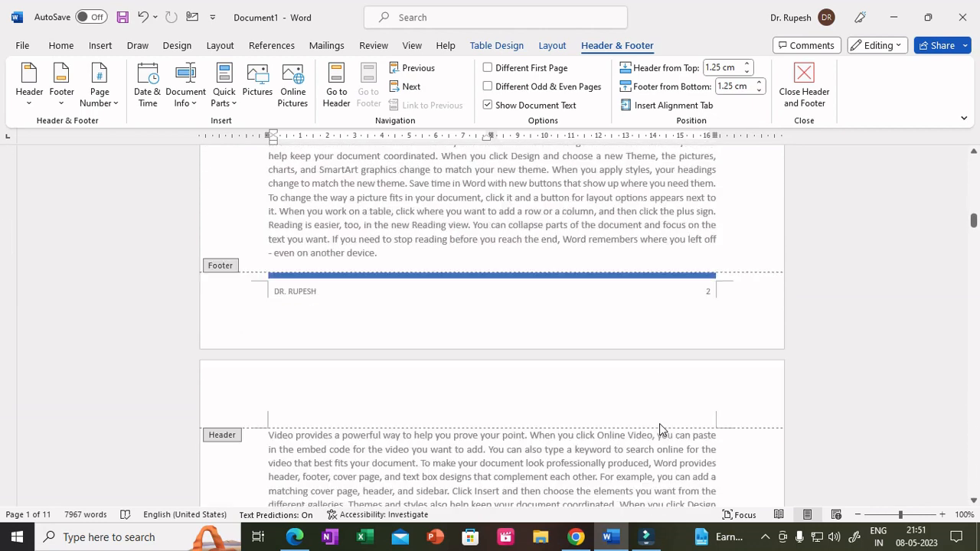
scroll(583, 411, up, 12)
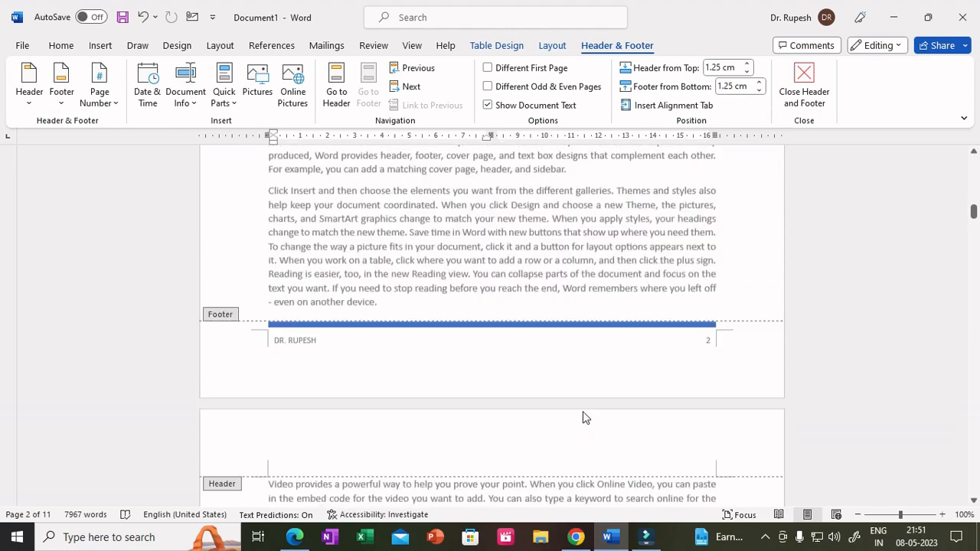
drag(973, 201, 964, 106)
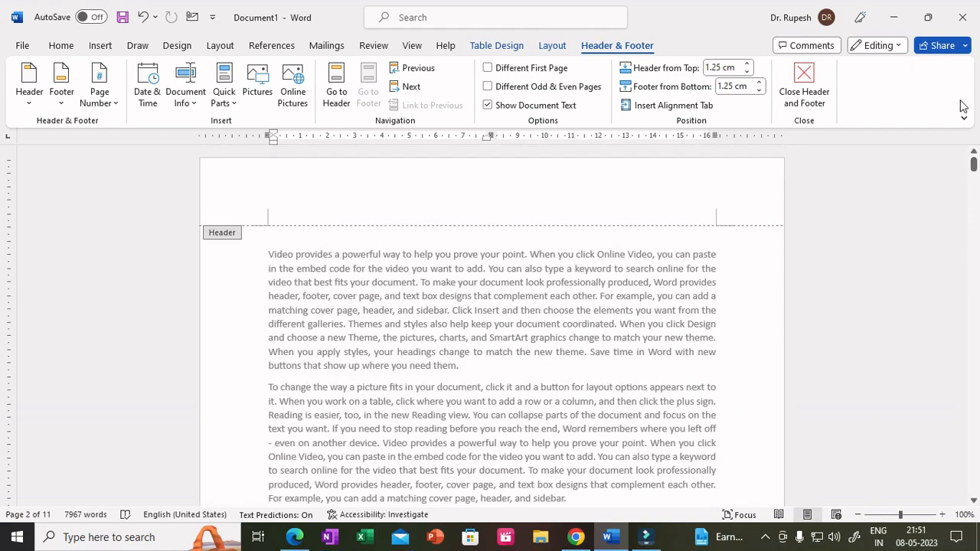
scroll(412, 375, down, 3)
scroll(671, 367, down, 10)
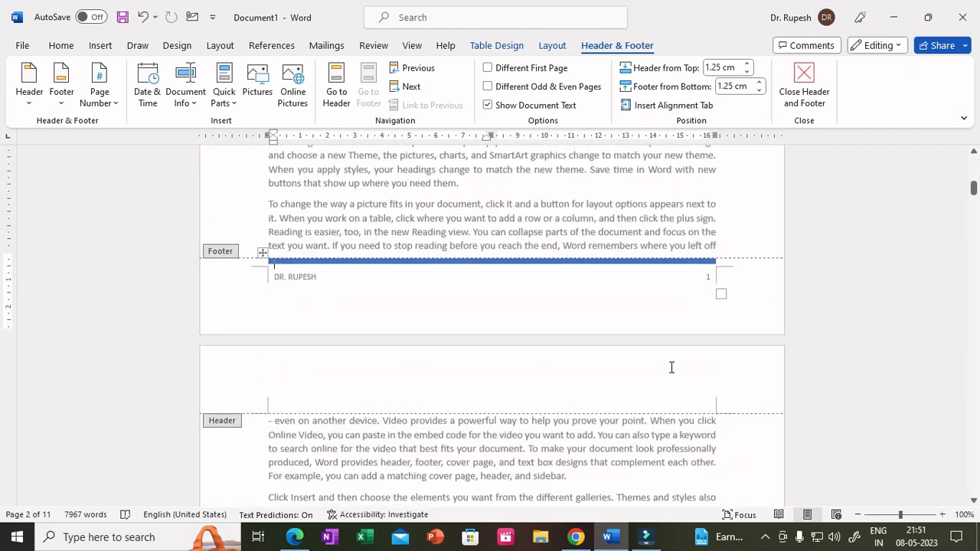
- Replace the author name in the page 2 footer with "PROJECT REPORT : CONFIDENTIAL" and return to editing the body text
scroll(655, 450, down, 6)
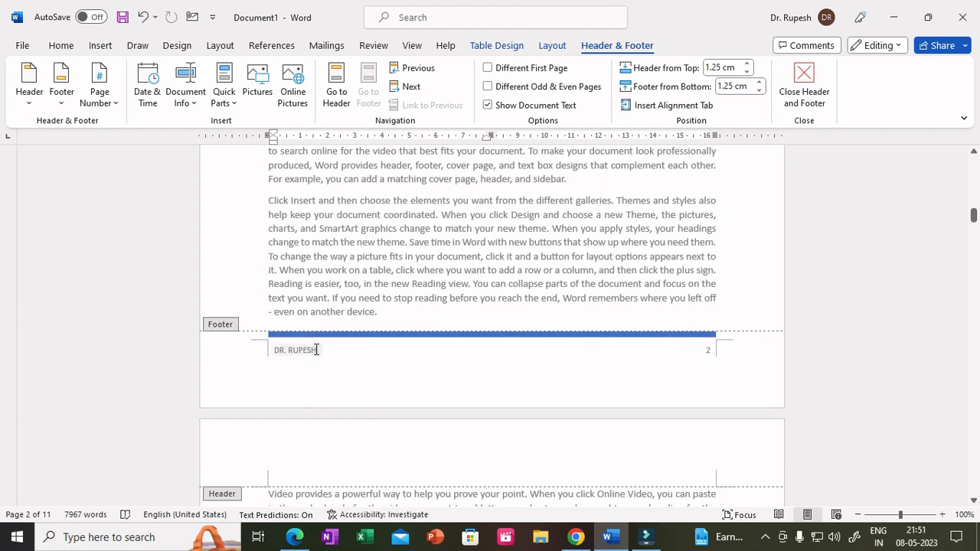
click(316, 350)
drag(316, 350, 275, 354)
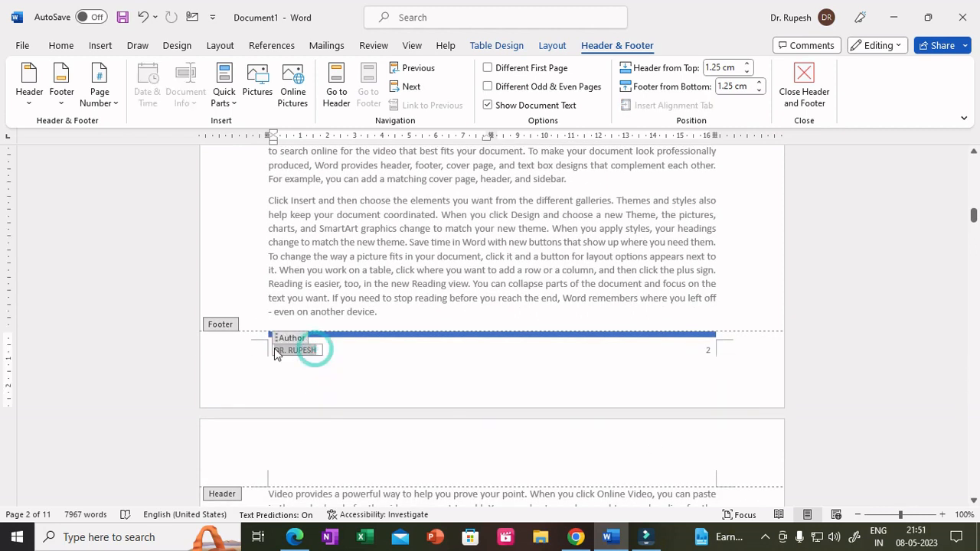
text(PROJECT)
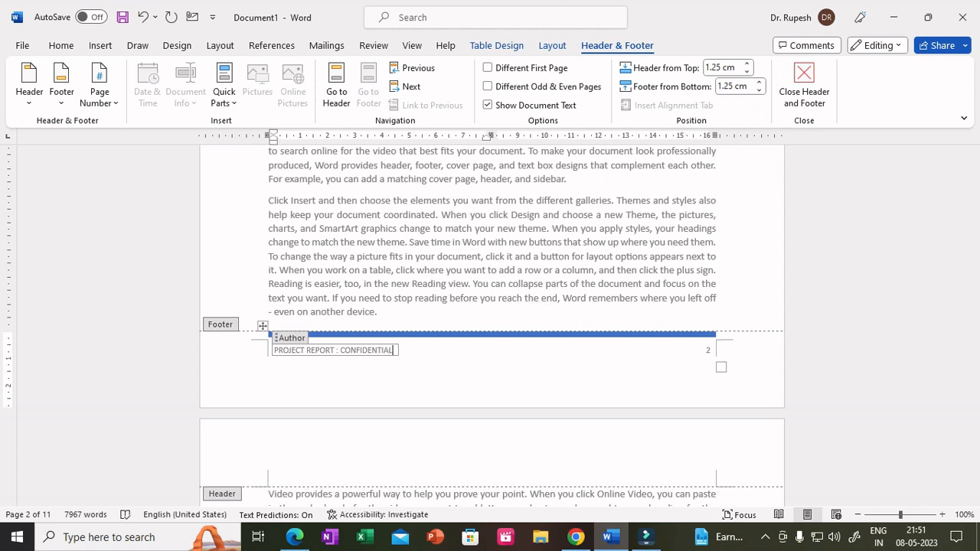
click(588, 253)
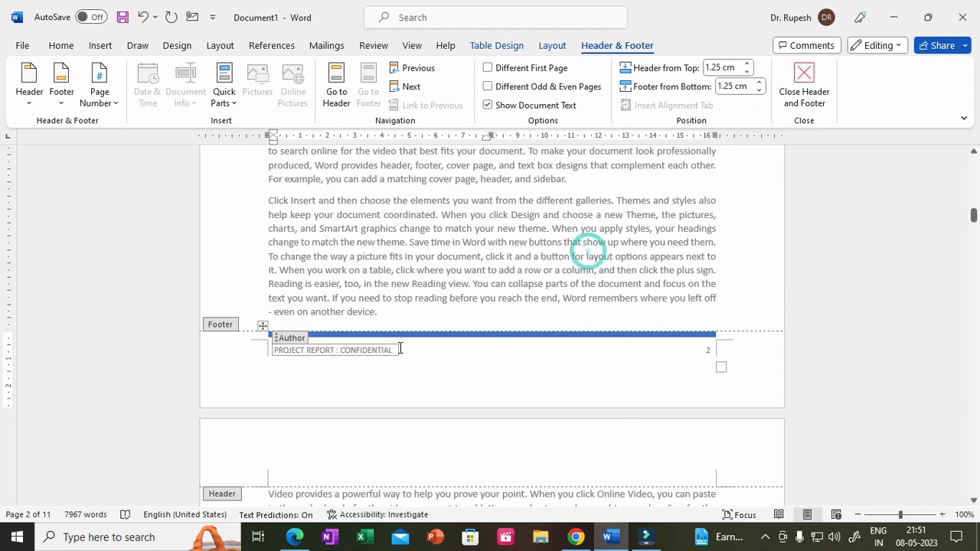
double_click(416, 260)
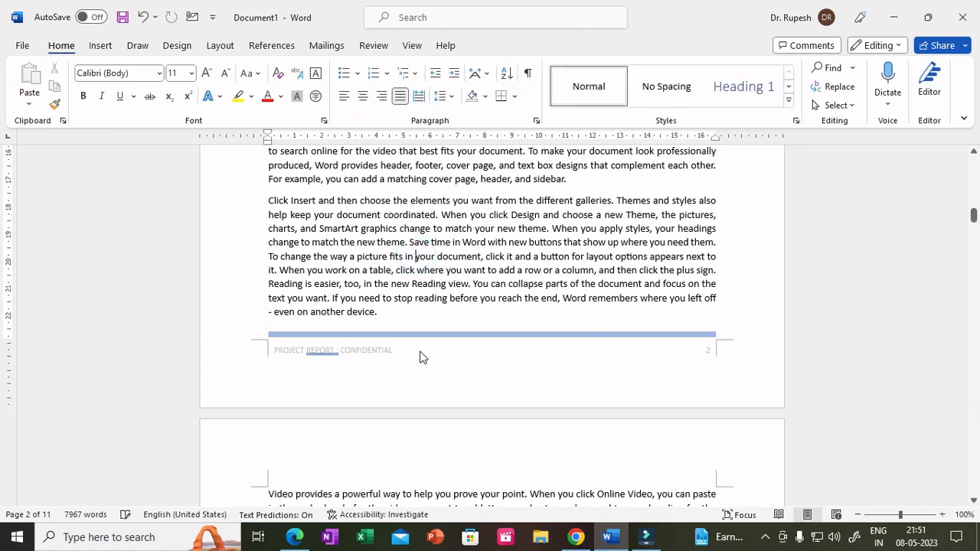
- Check the footer text and page numbers on pages 2 and 3
scroll(459, 308, down, 2)
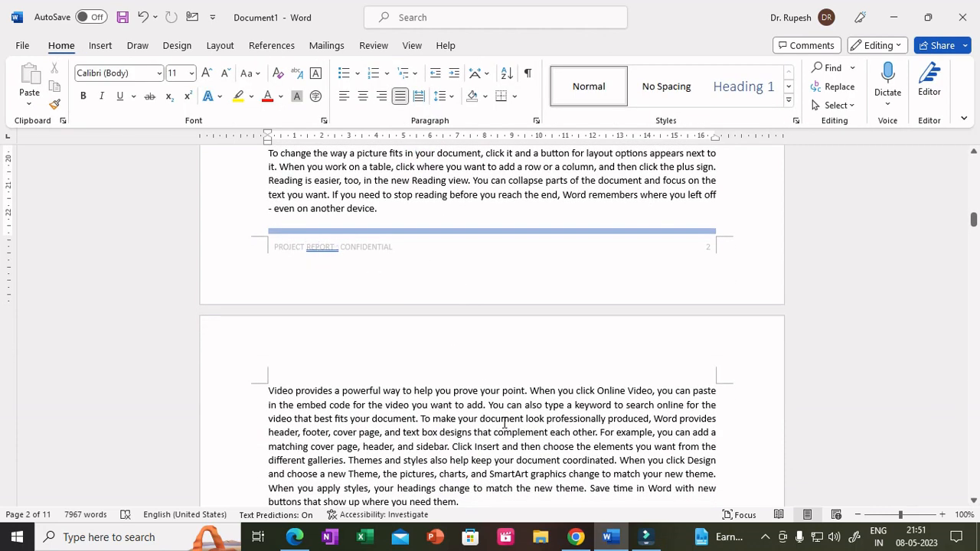
scroll(505, 423, down, 8)
scroll(505, 423, down, 5)
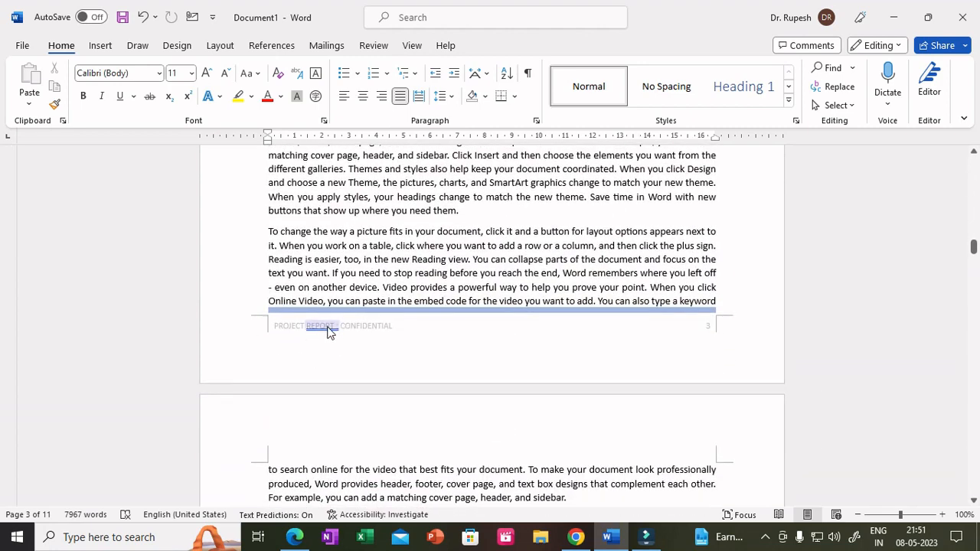
double_click(432, 231)
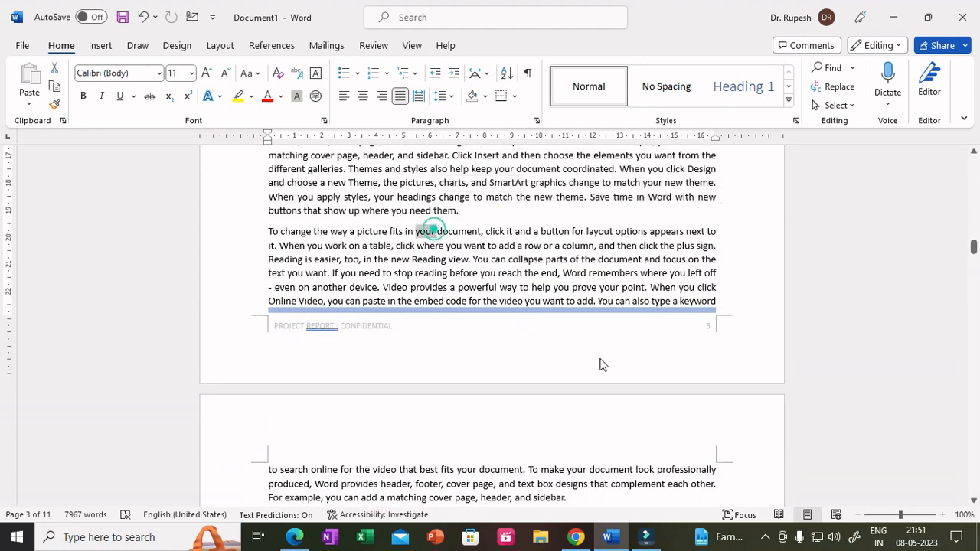
- Insert a new line reading "Chapter 1" above the first paragraph of the document
scroll(602, 360, up, 12)
scroll(608, 373, up, 15)
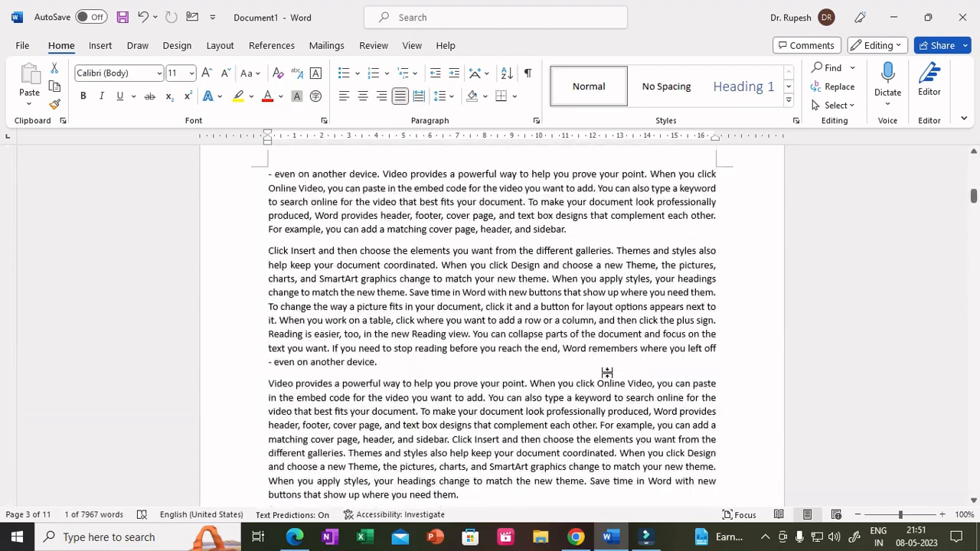
scroll(616, 363, up, 5)
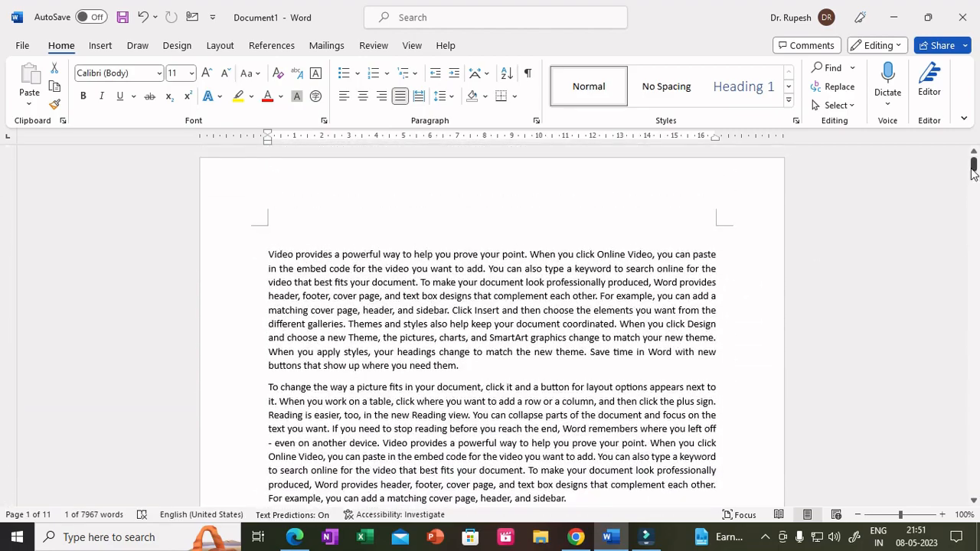
click(267, 253)
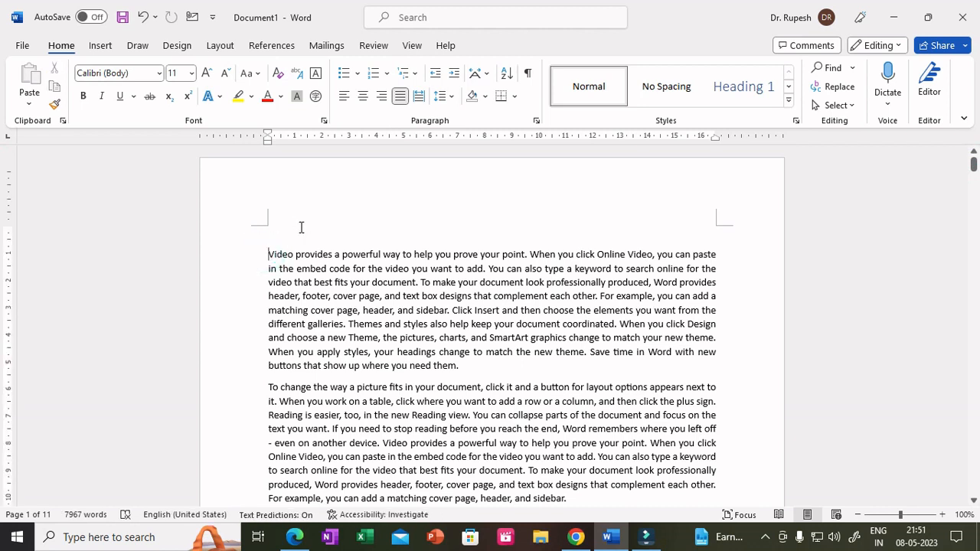
key(Return)
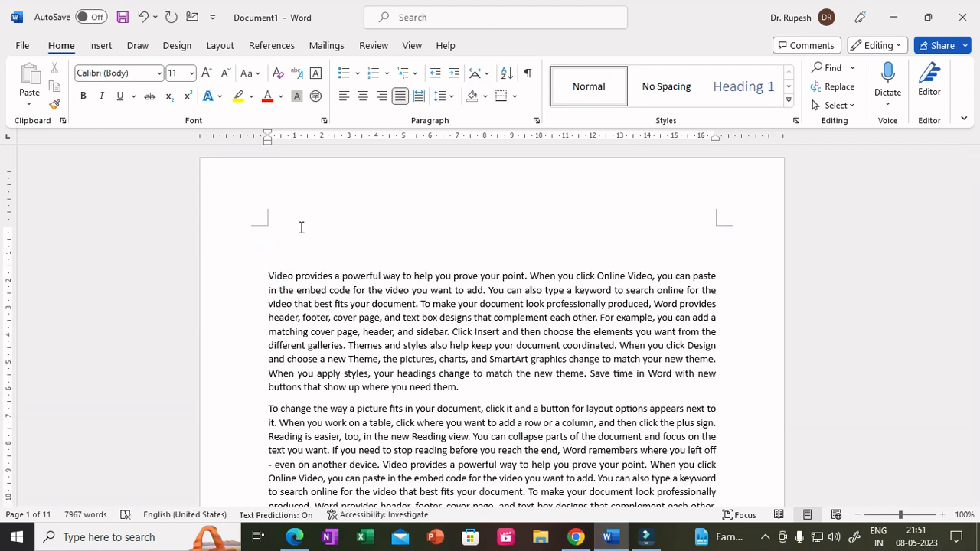
text(Chapter 1)
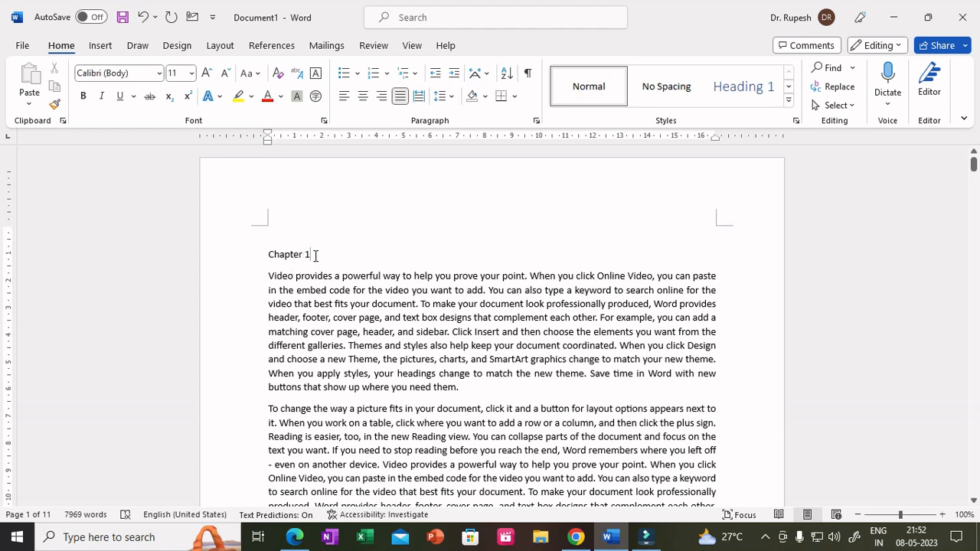
- Apply the Heading 1 style to the "Chapter 1" line
drag(315, 256, 281, 256)
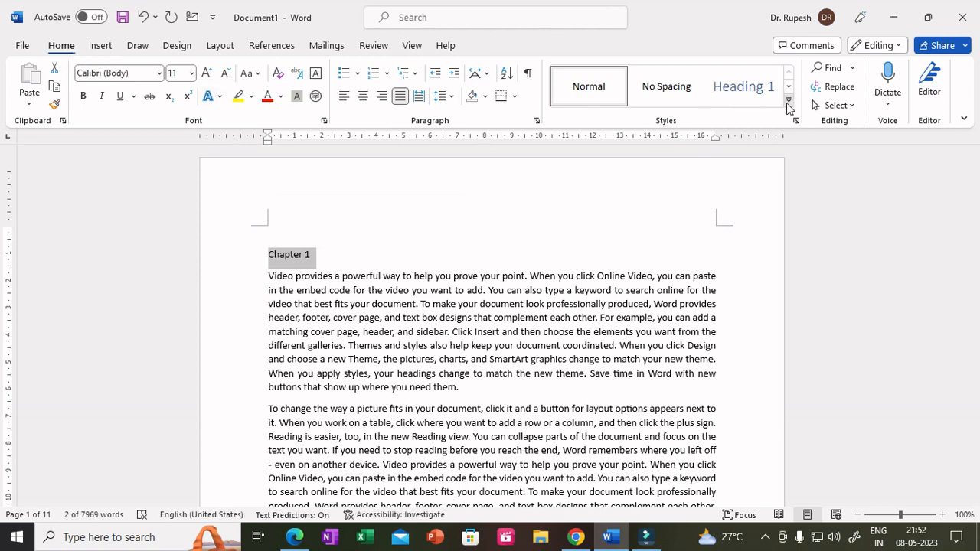
click(787, 103)
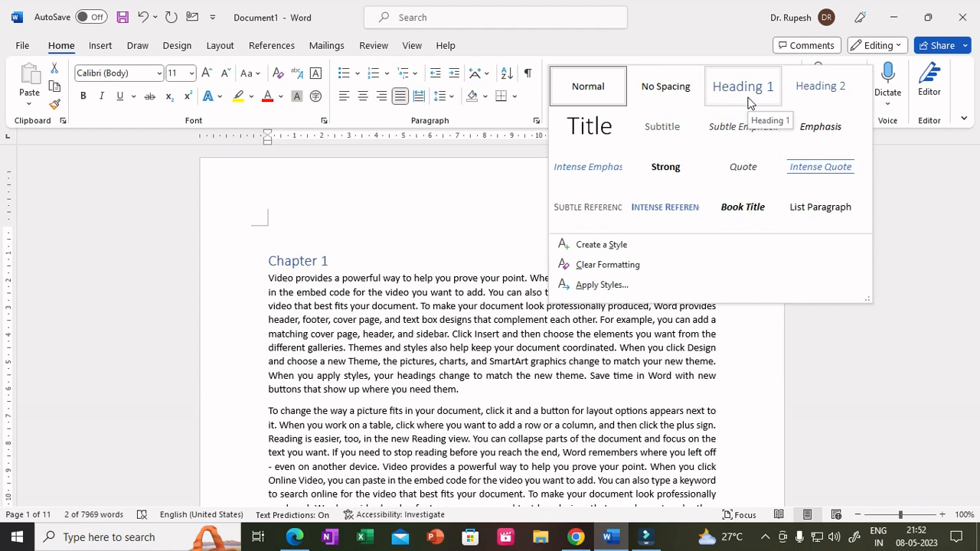
click(749, 101)
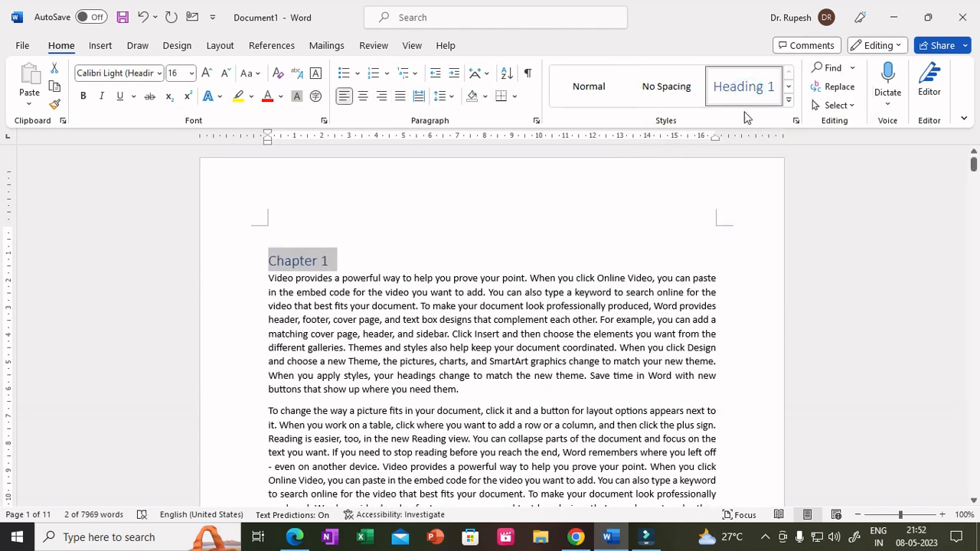
- Modify the Heading 1 style to use a bold font in Dark Red
right_click(755, 91)
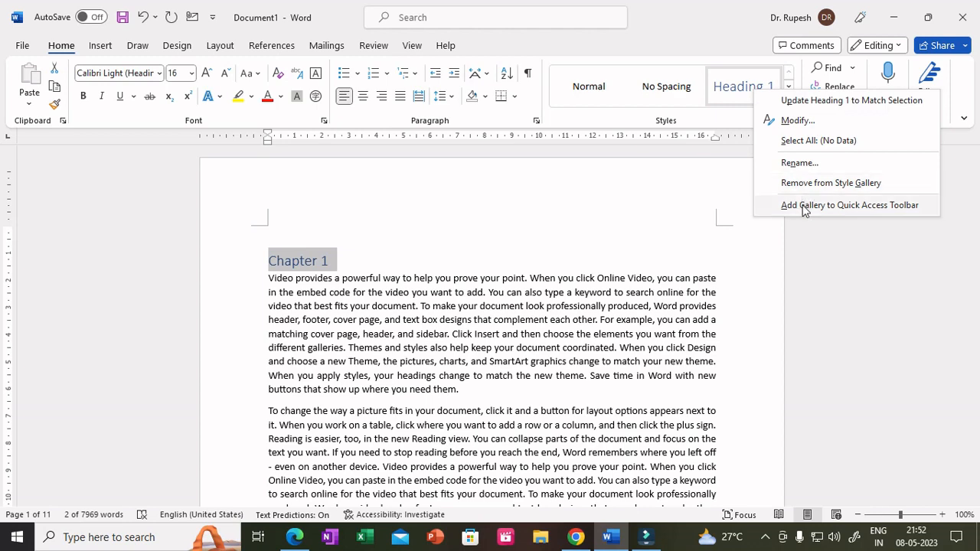
click(794, 120)
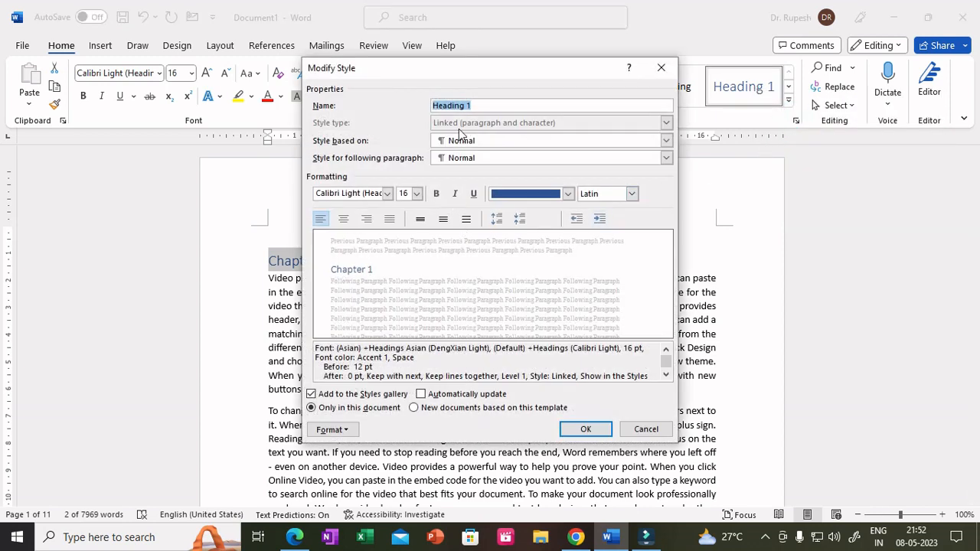
click(569, 194)
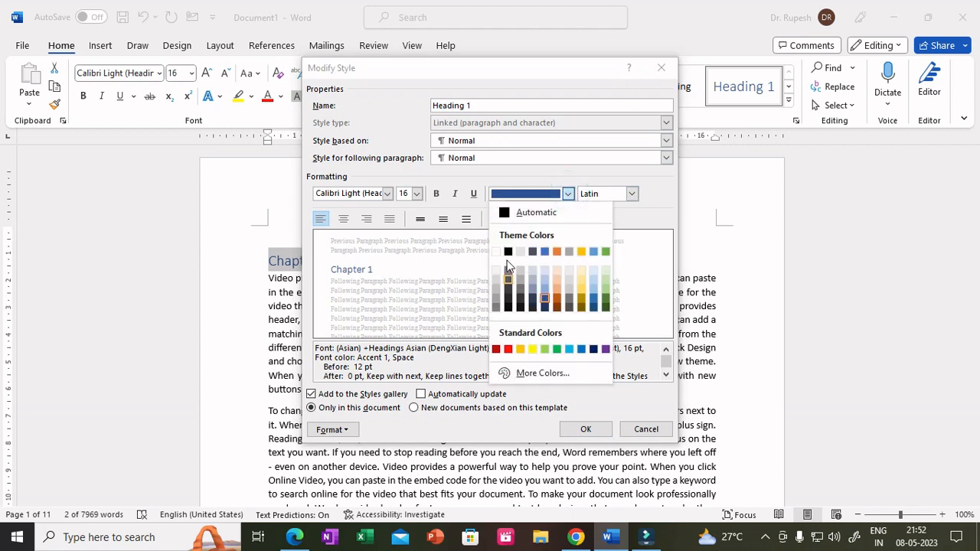
click(496, 349)
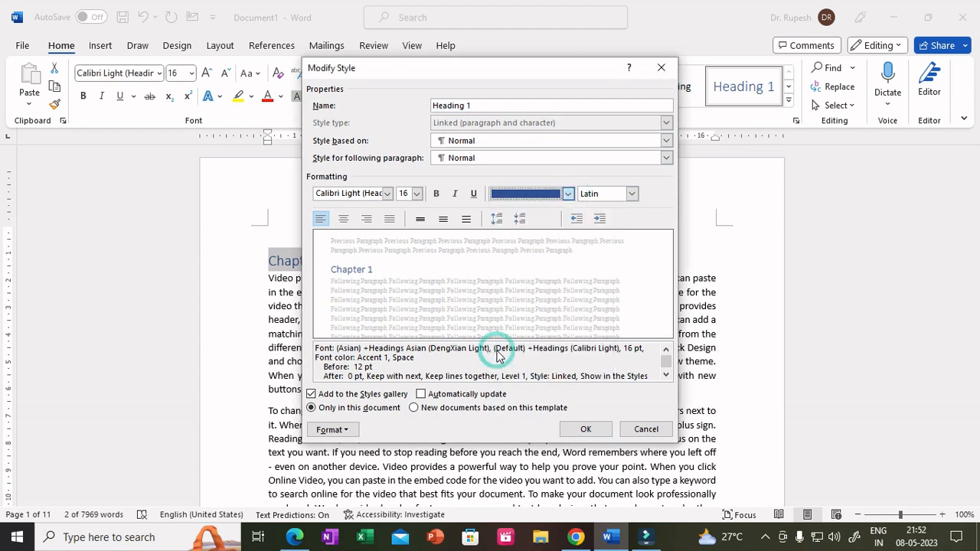
click(568, 195)
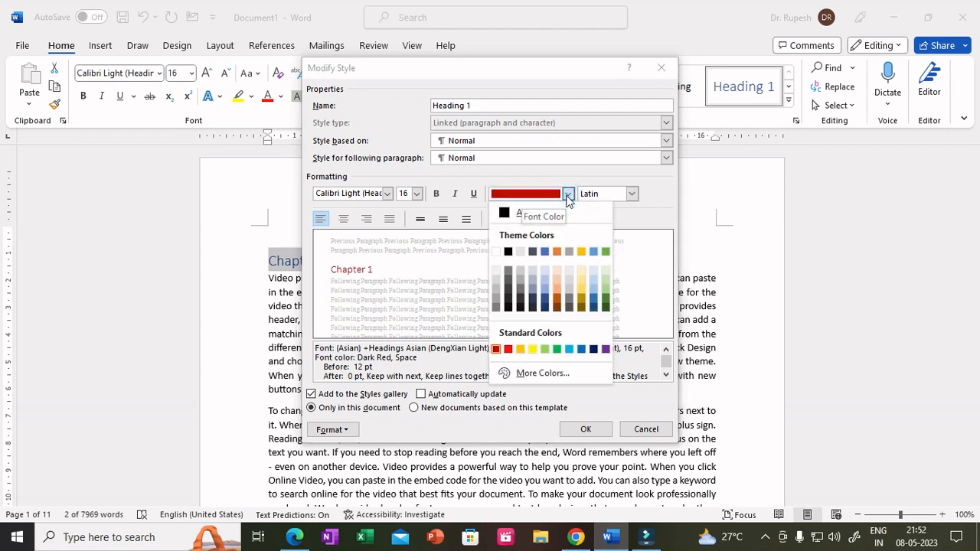
click(496, 350)
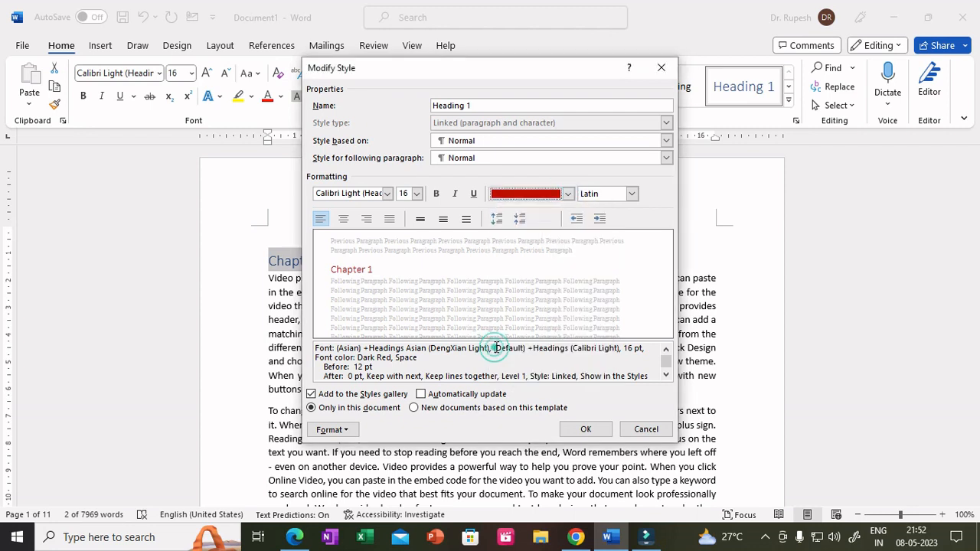
click(436, 193)
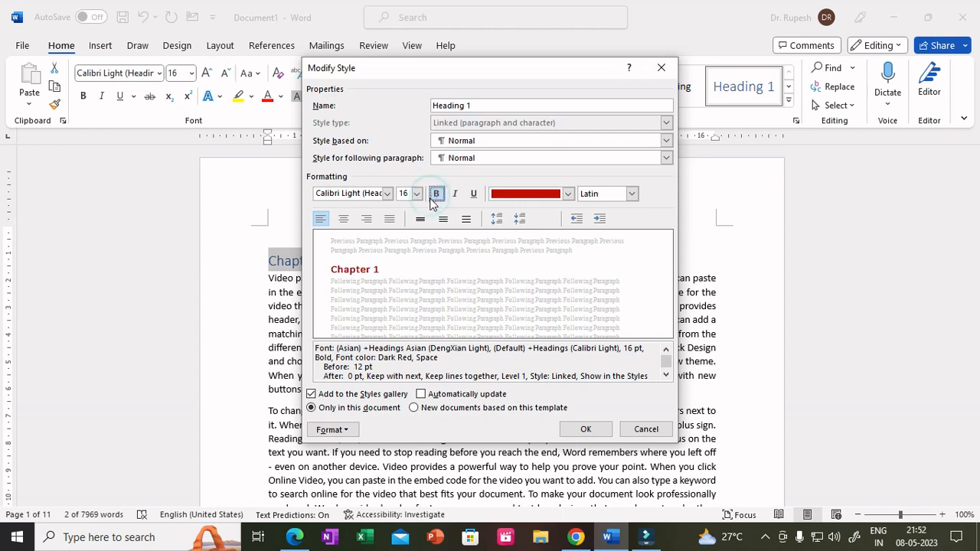
click(585, 430)
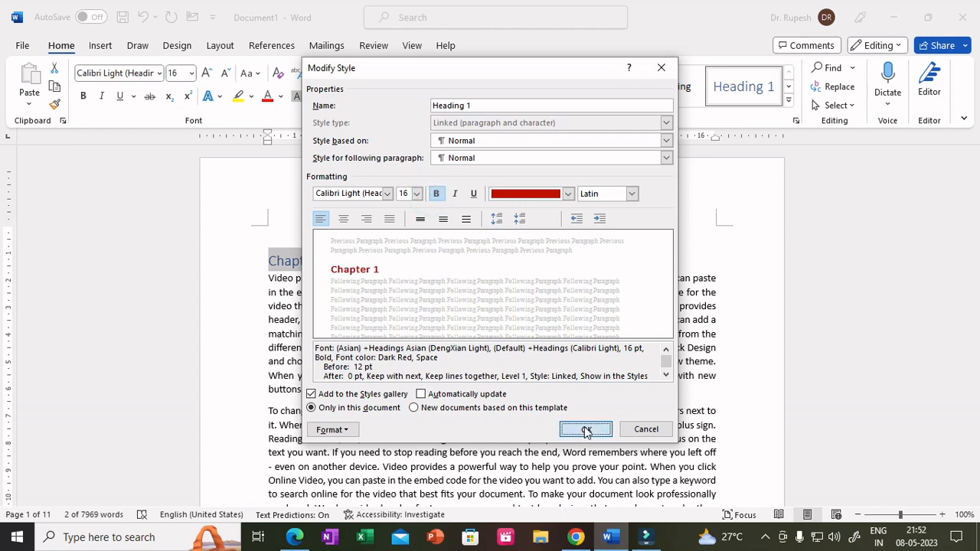
click(348, 263)
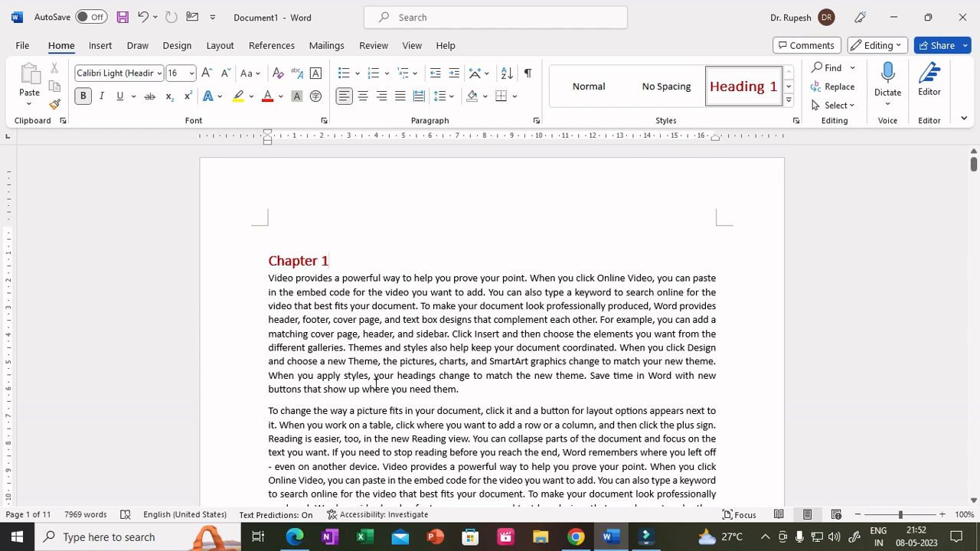
- Insert a blank line and a line reading "Formatting" between the first and second paragraphs of Chapter 1
scroll(375, 384, down, 2)
click(479, 328)
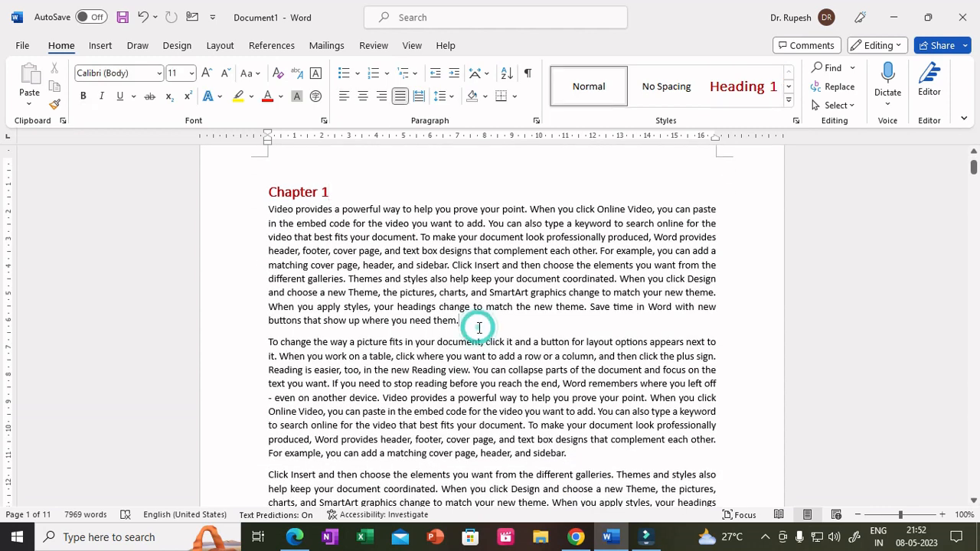
key(Return)
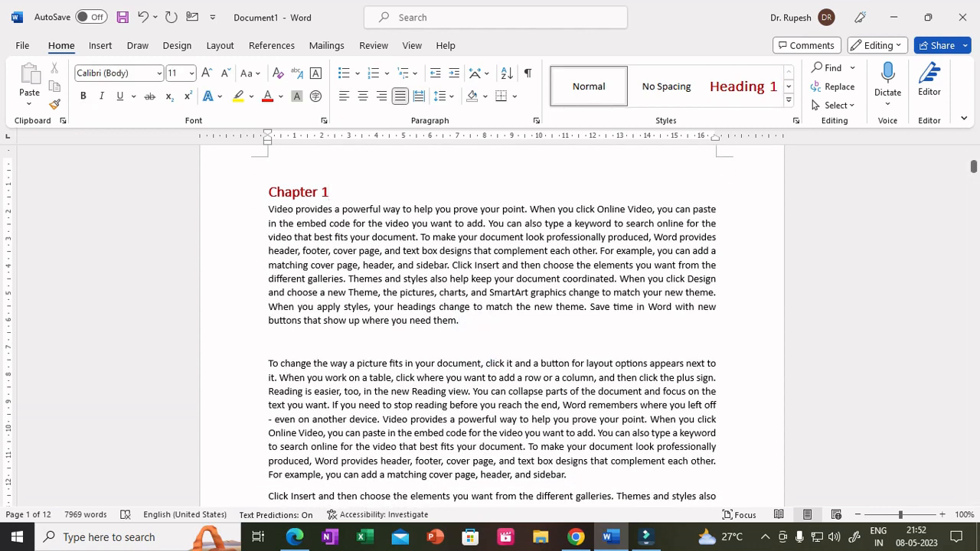
key(Return)
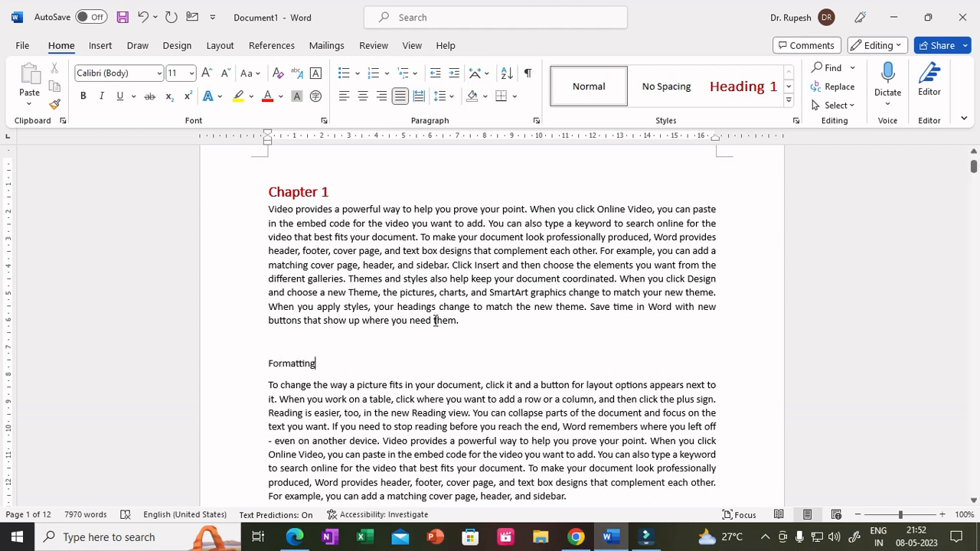
- Apply the Heading 2 style to the "Formatting" line
drag(330, 363, 269, 364)
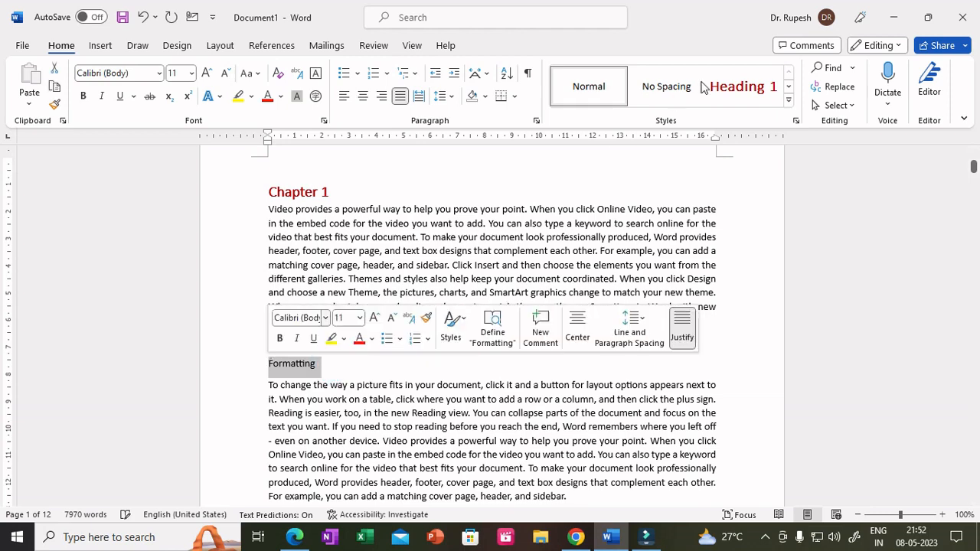
click(789, 100)
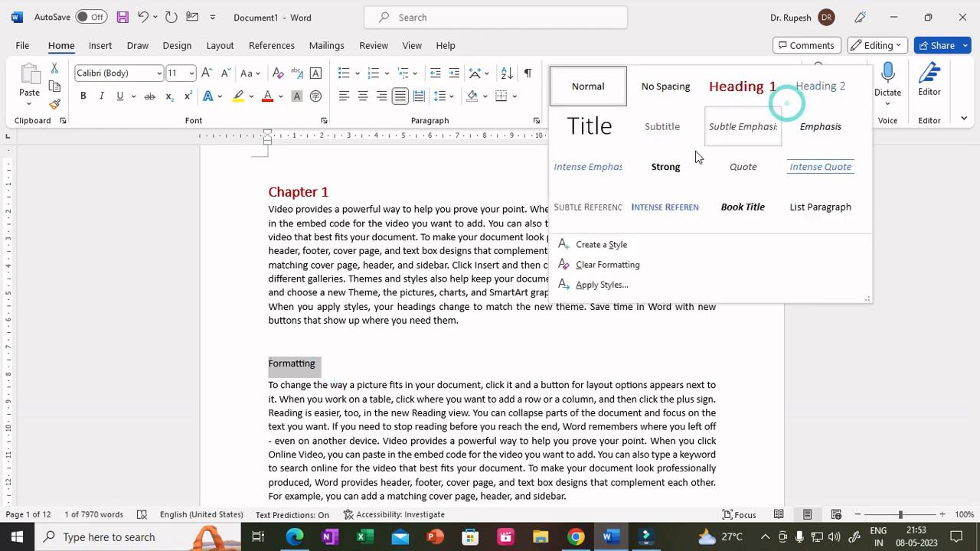
click(816, 91)
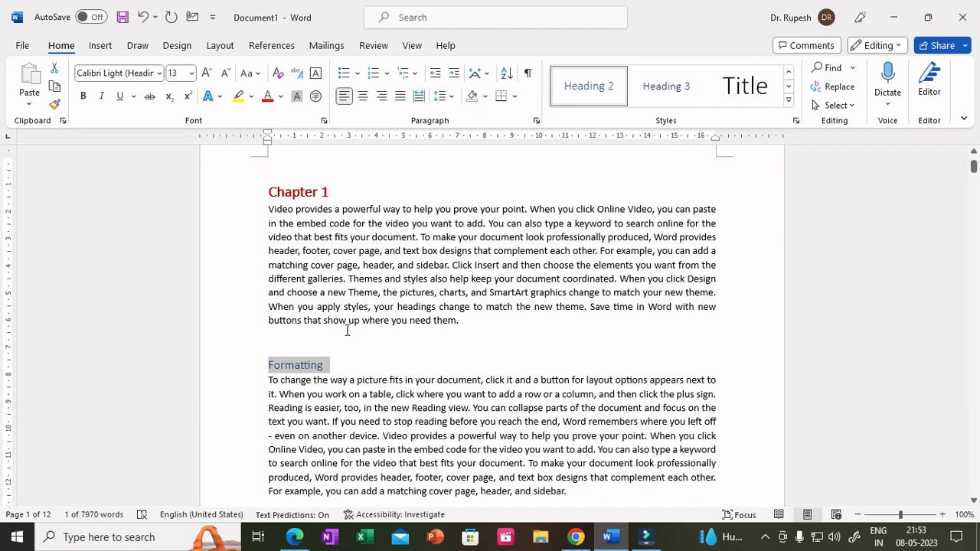
- Insert a "Changing Font Style" line after the first paragraph on page 2 and style it as Heading 2
click(355, 370)
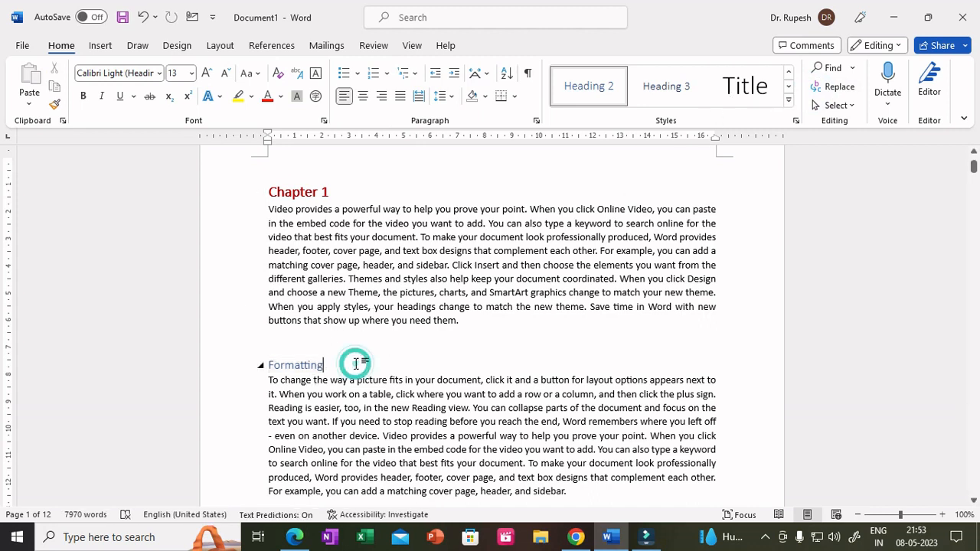
scroll(352, 376, down, 10)
scroll(352, 379, down, 8)
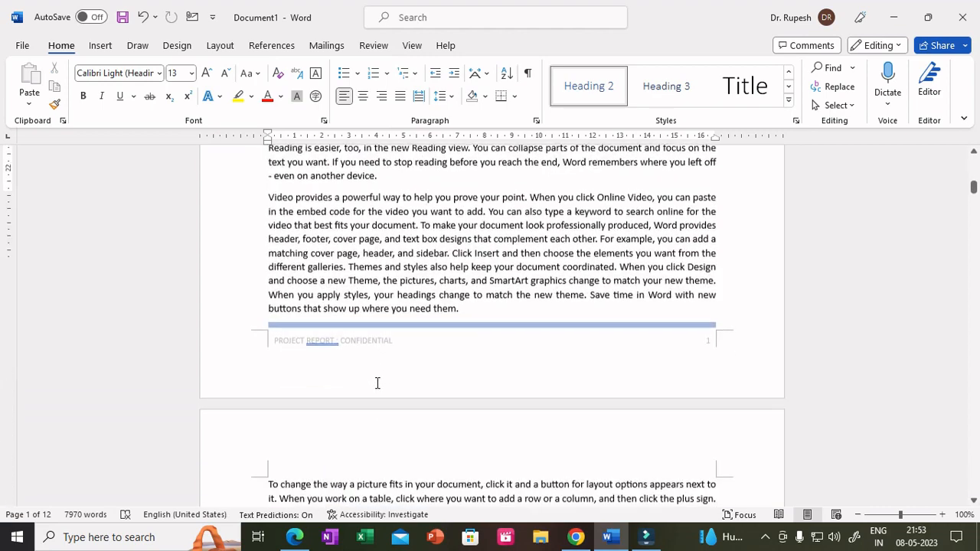
click(617, 260)
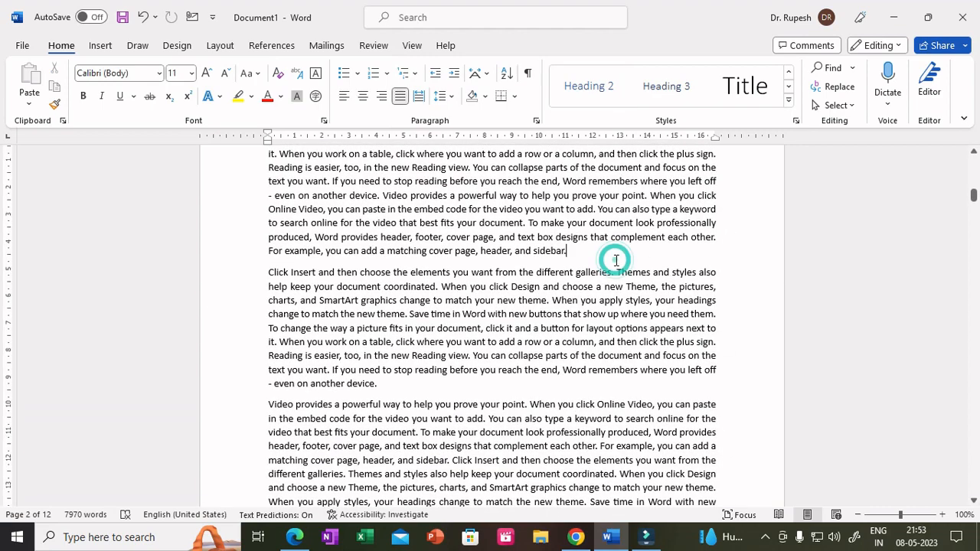
key(Return)
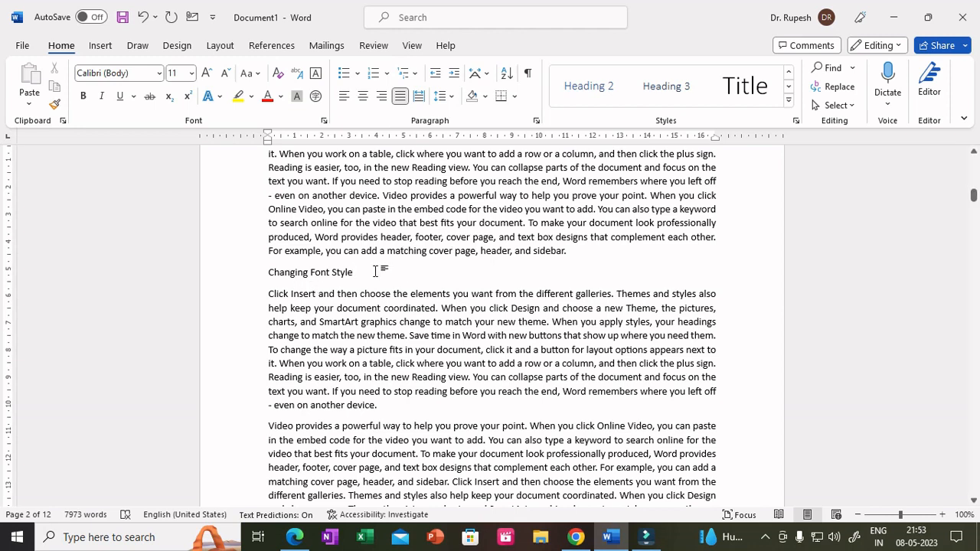
triple_click(375, 272)
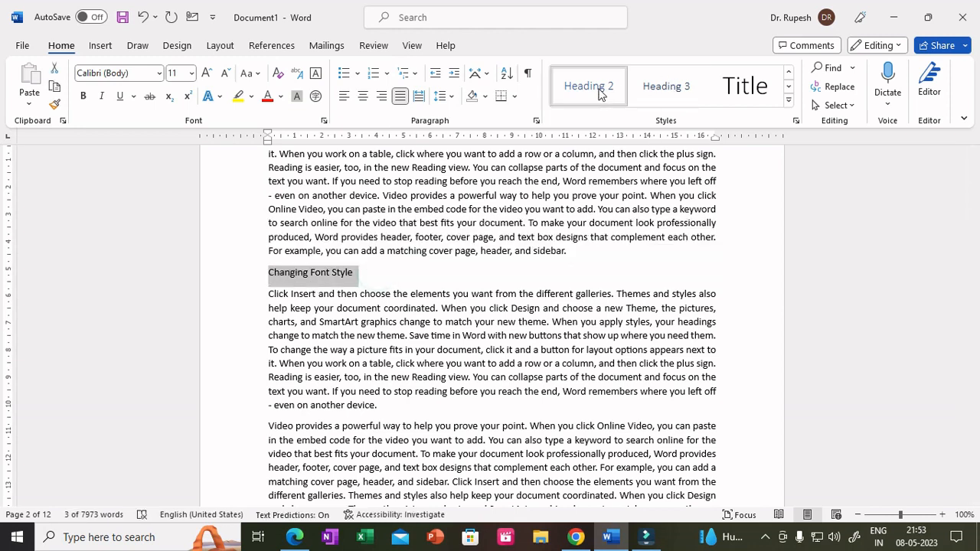
click(600, 92)
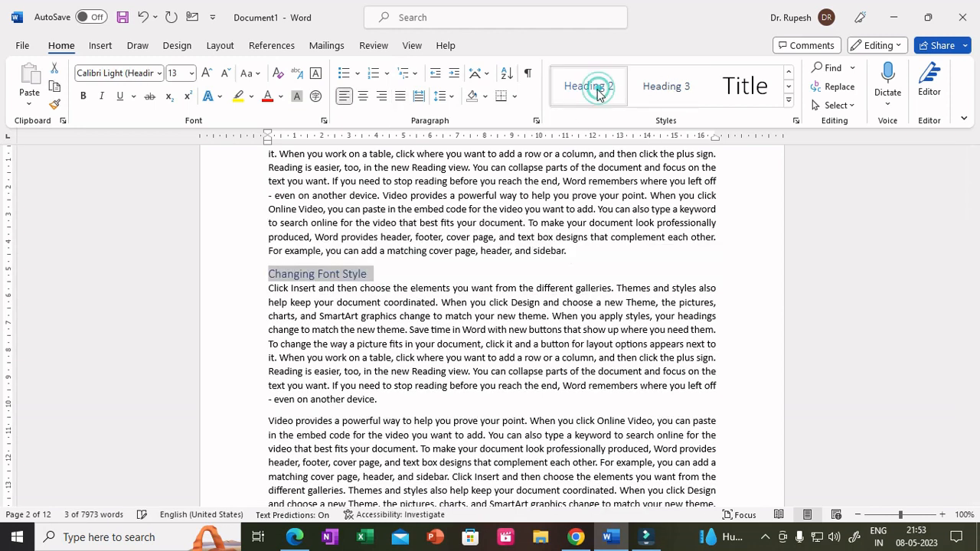
- Add a blank line and a "Font Size" line below the Changing Font Style paragraph, and style "Font Size" as Heading 3
click(408, 396)
key(Return)
key(Return)
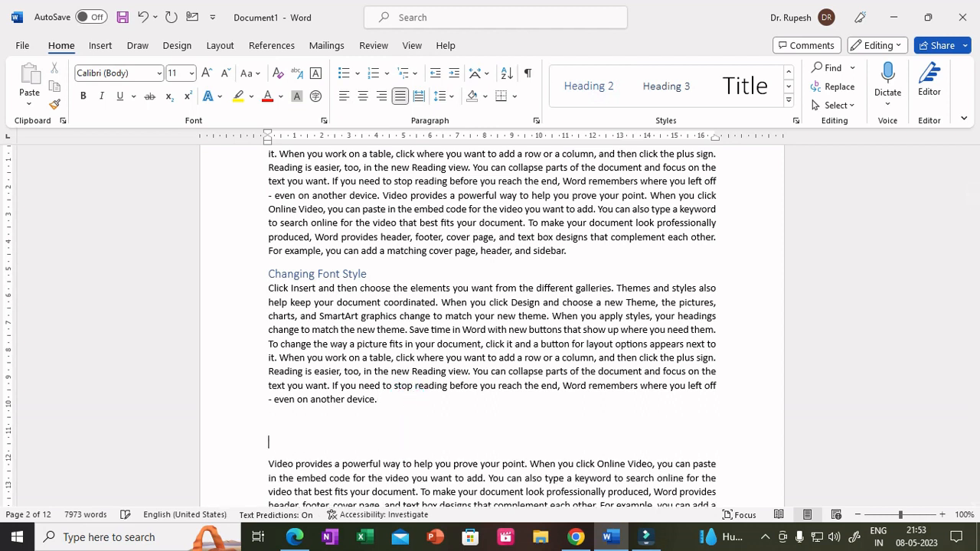
text(Font Size)
triple_click(323, 439)
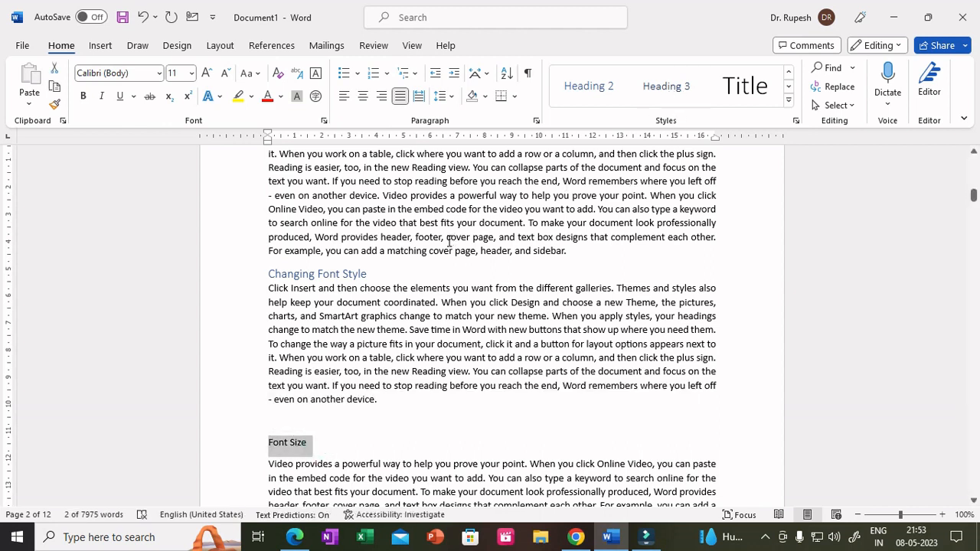
click(679, 89)
- Insert a "Font Color" line after the text that ends the first paragraph on page 3 and style it as Heading 3
scroll(475, 376, down, 12)
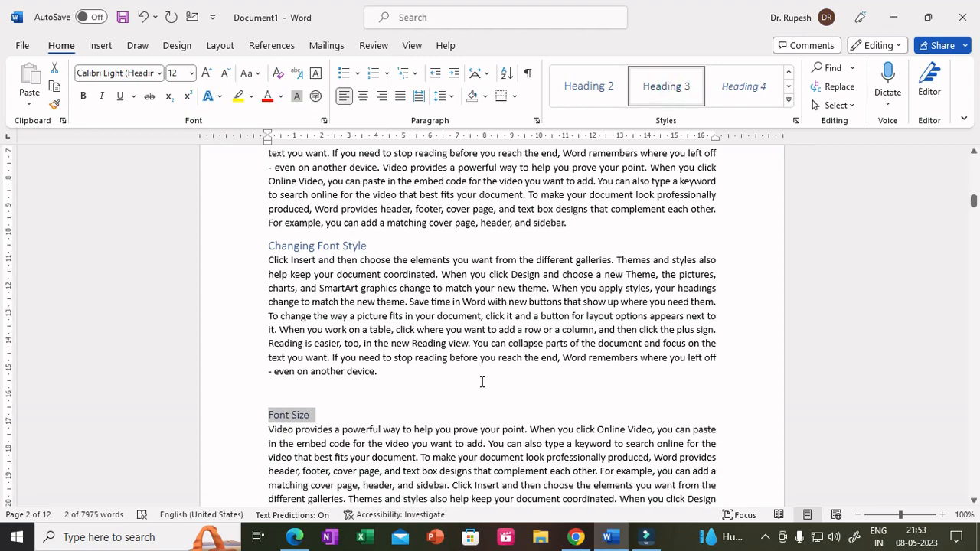
scroll(424, 381, down, 3)
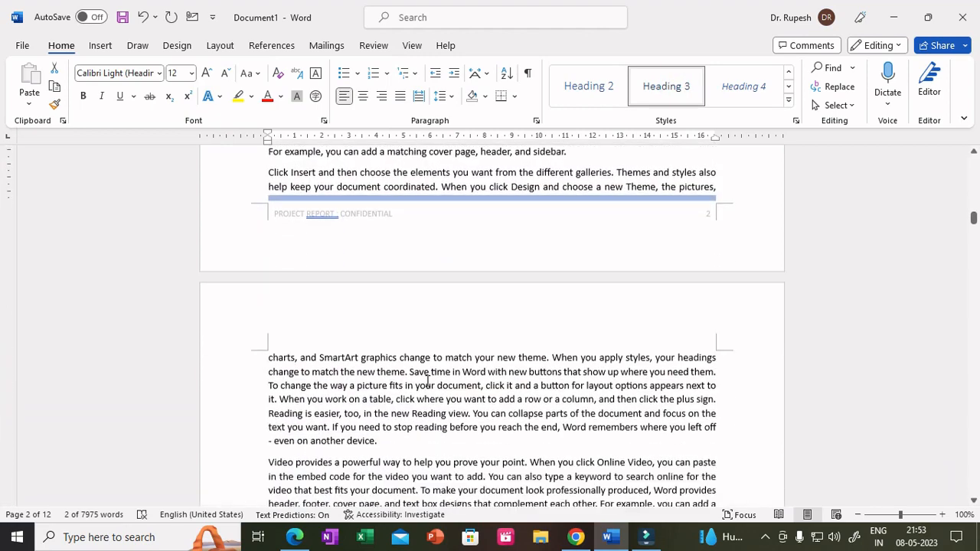
click(397, 373)
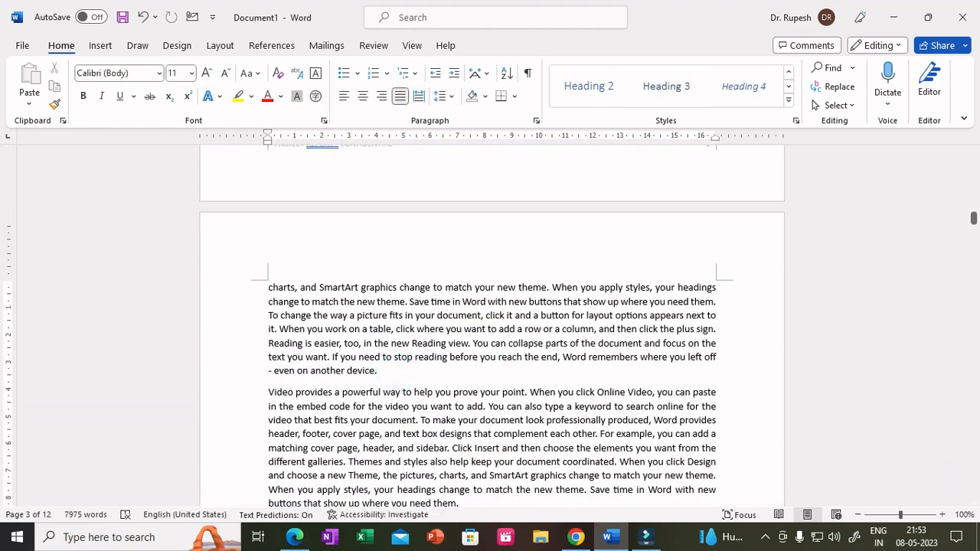
key(Return)
text(Font Color)
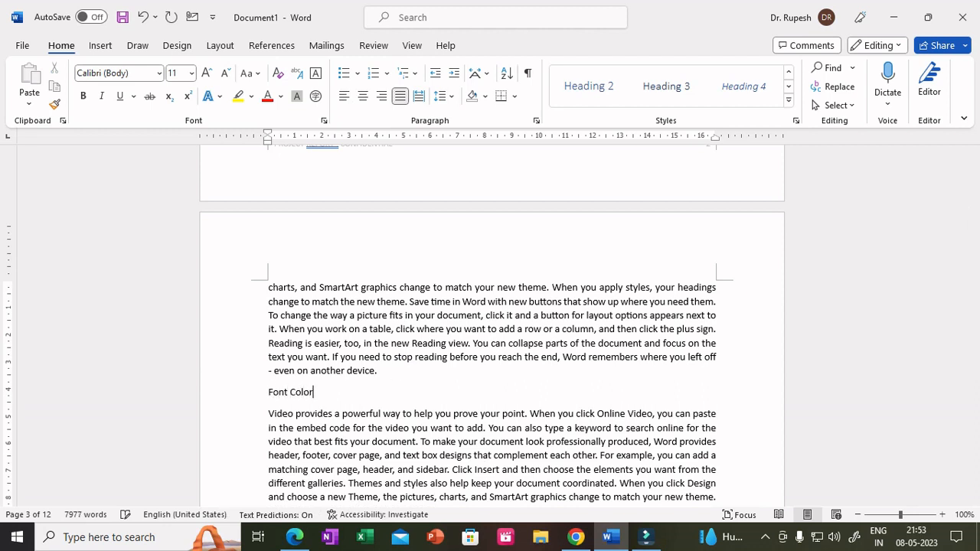
drag(316, 392, 268, 392)
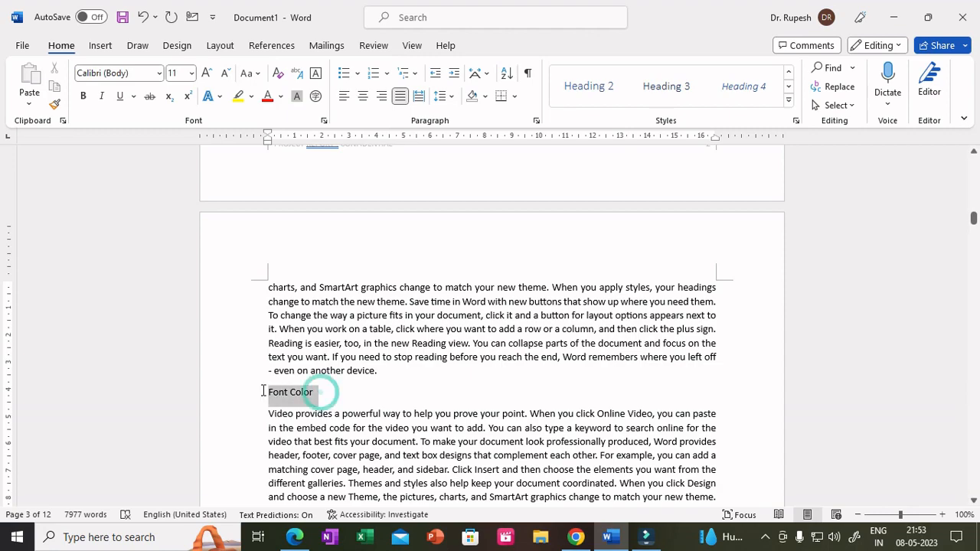
click(673, 86)
- Insert a "Font" line before the last paragraph on page 3 and style it as Heading 3
scroll(486, 402, down, 7)
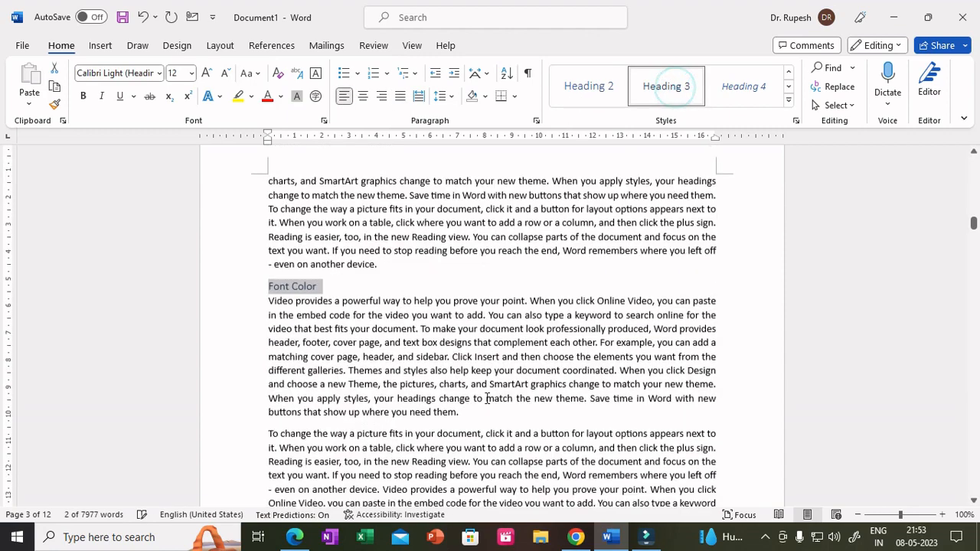
scroll(612, 389, down, 3)
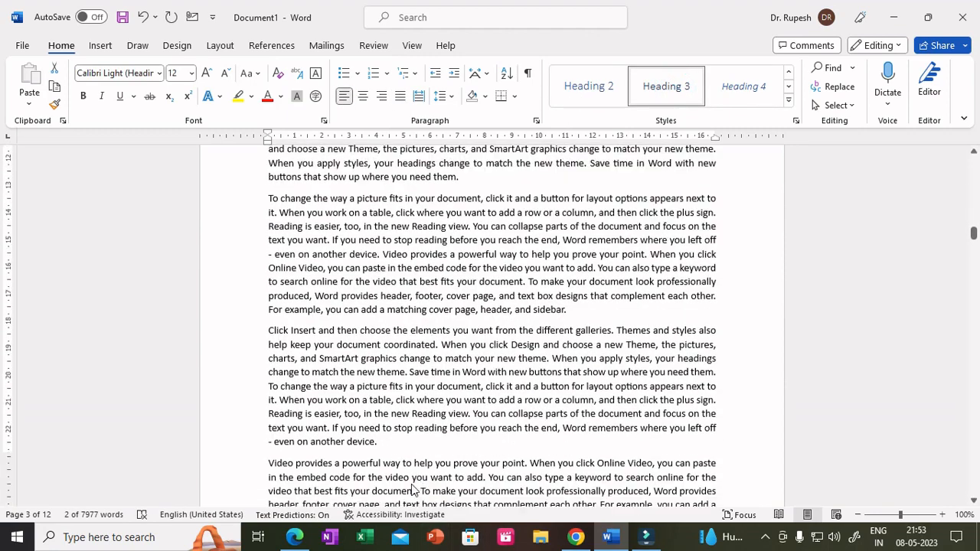
click(407, 338)
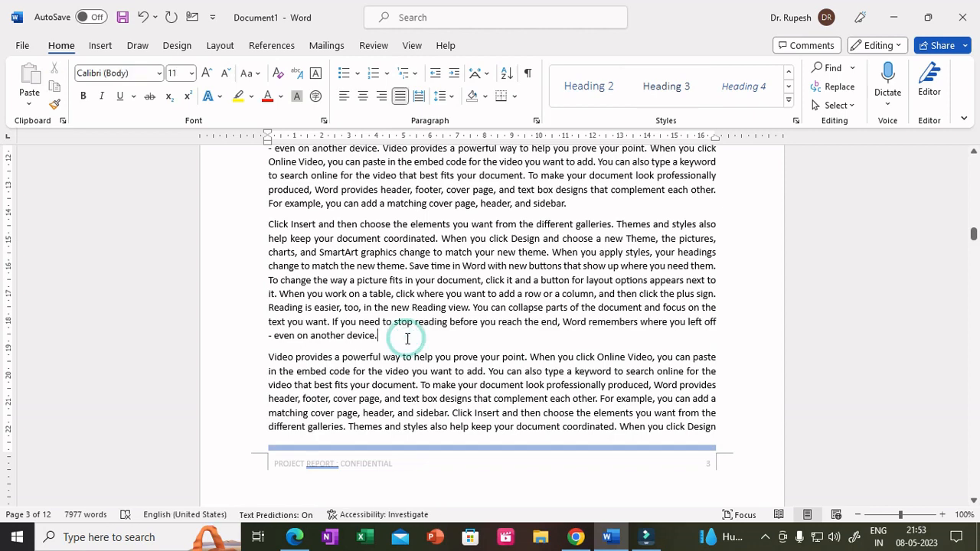
key(Return)
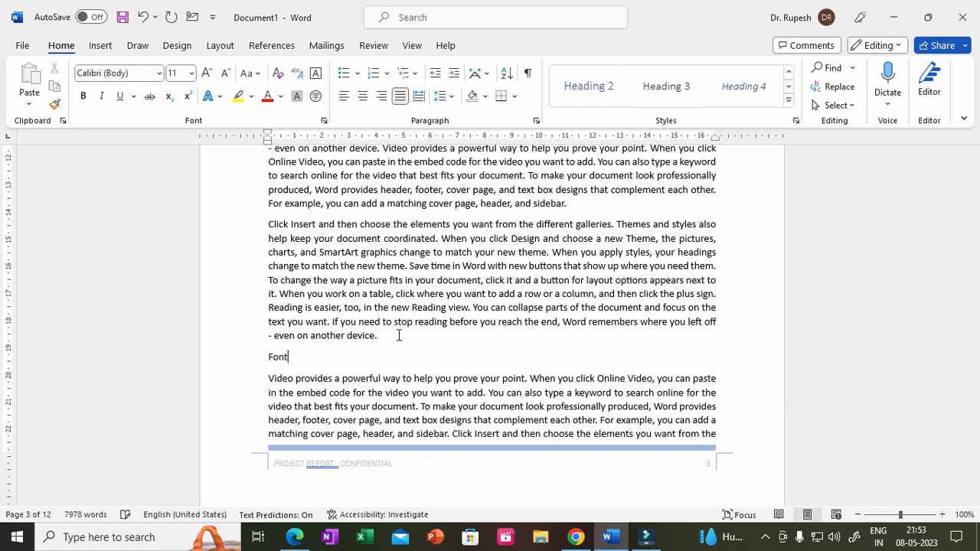
text(Font)
double_click(294, 357)
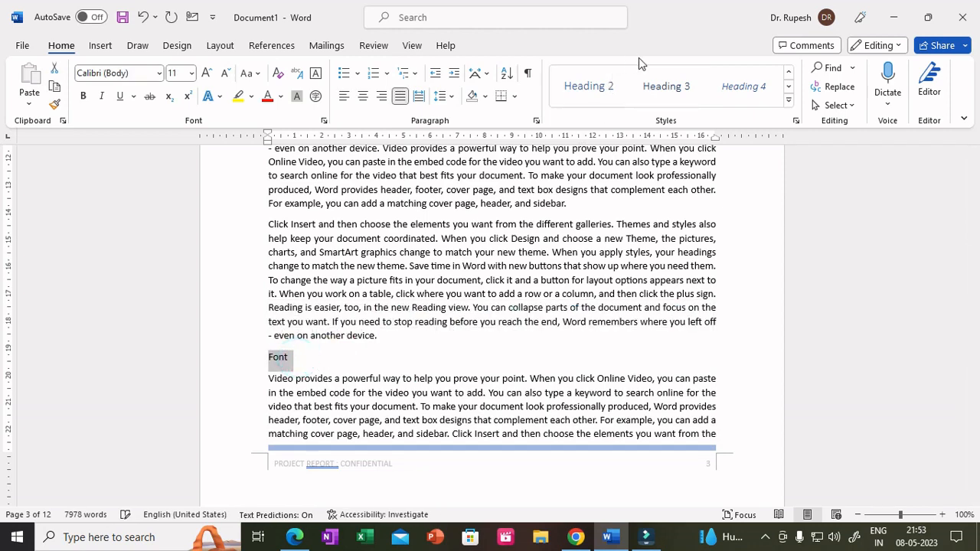
click(657, 84)
click(477, 370)
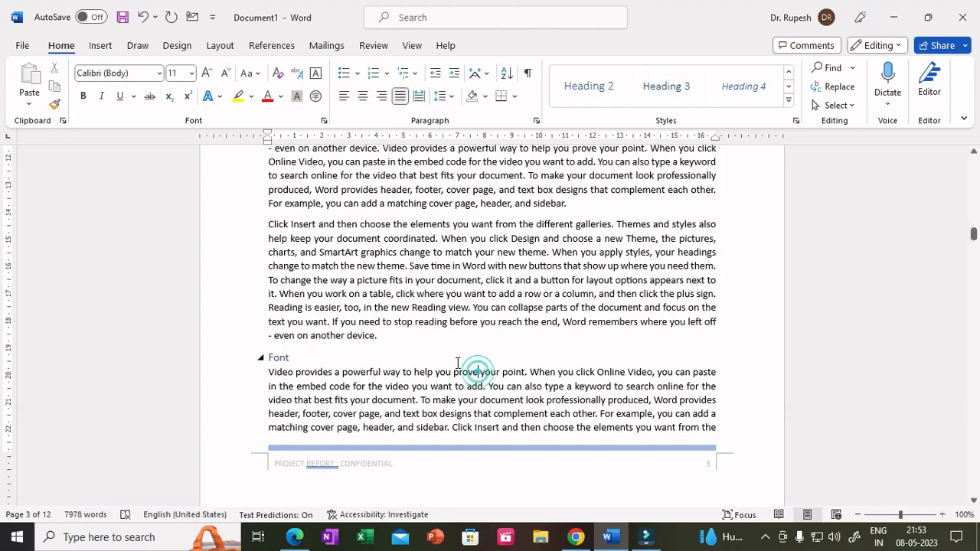
- Insert a blank line and a line reading "Chapter 2" after the first paragraph on page 5
scroll(460, 368, down, 10)
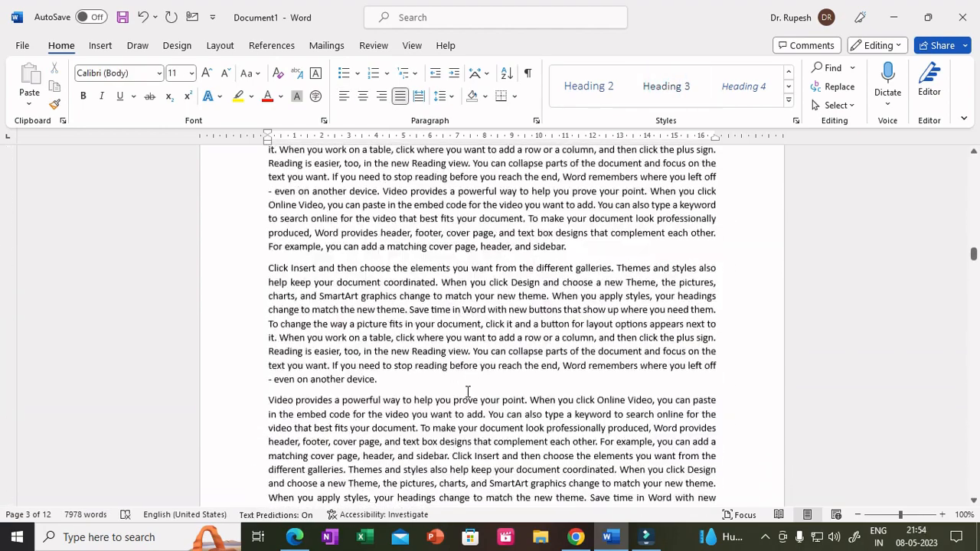
scroll(468, 391, down, 10)
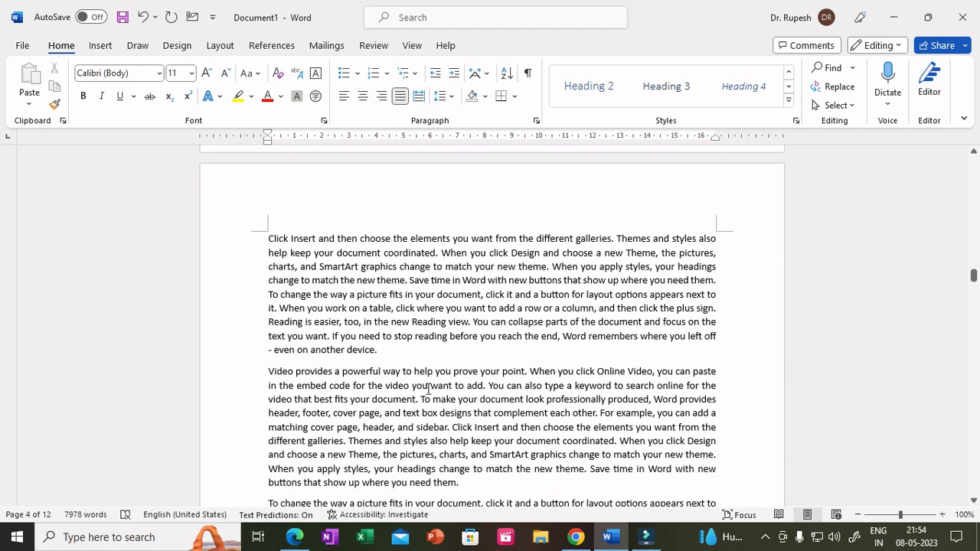
click(393, 352)
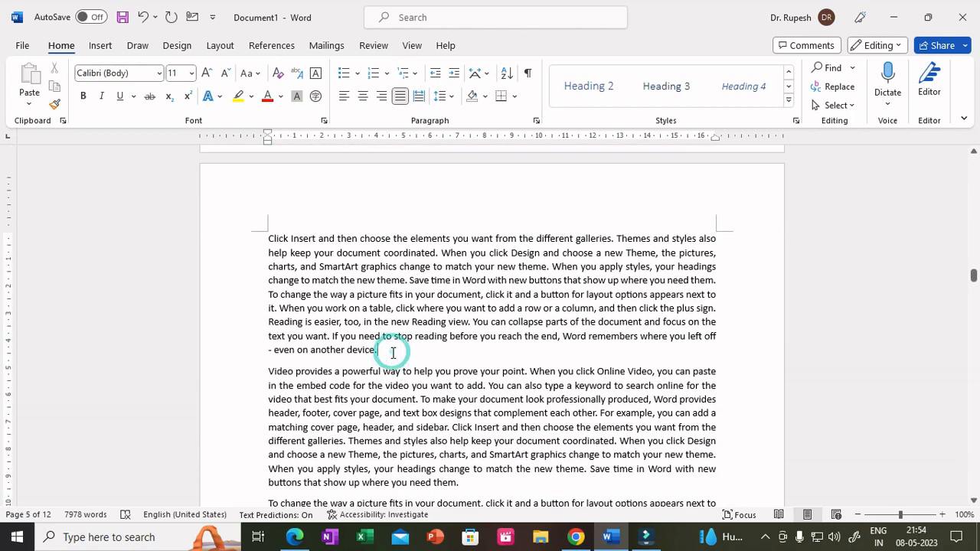
key(Return)
key(Return)
text(Chapte)
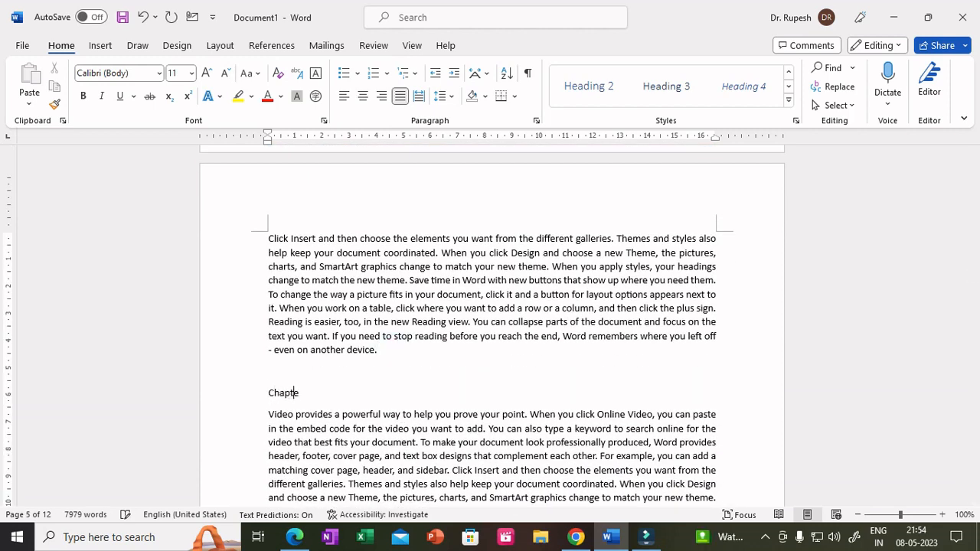
text(r 2)
- Apply the Heading 1 style to the "Chapter 2" line
drag(340, 394, 244, 394)
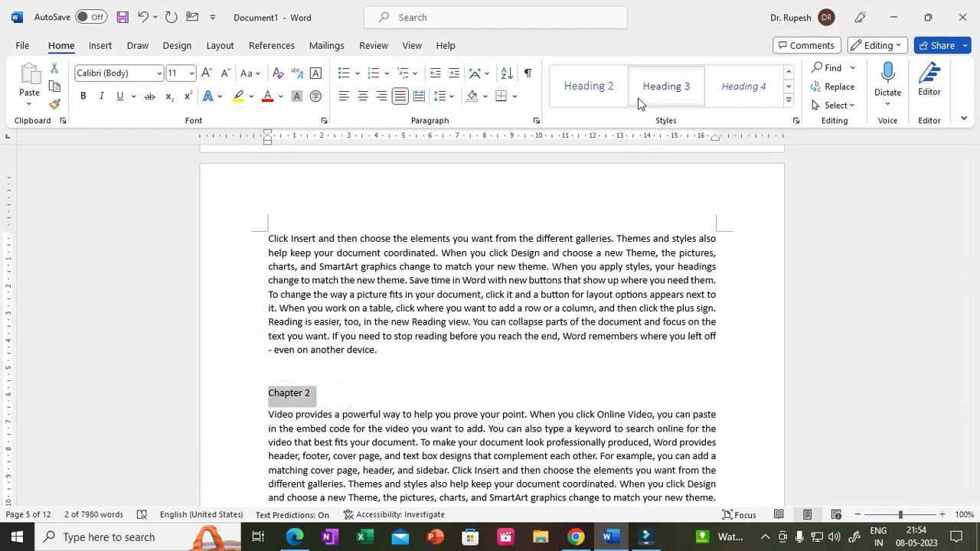
click(789, 74)
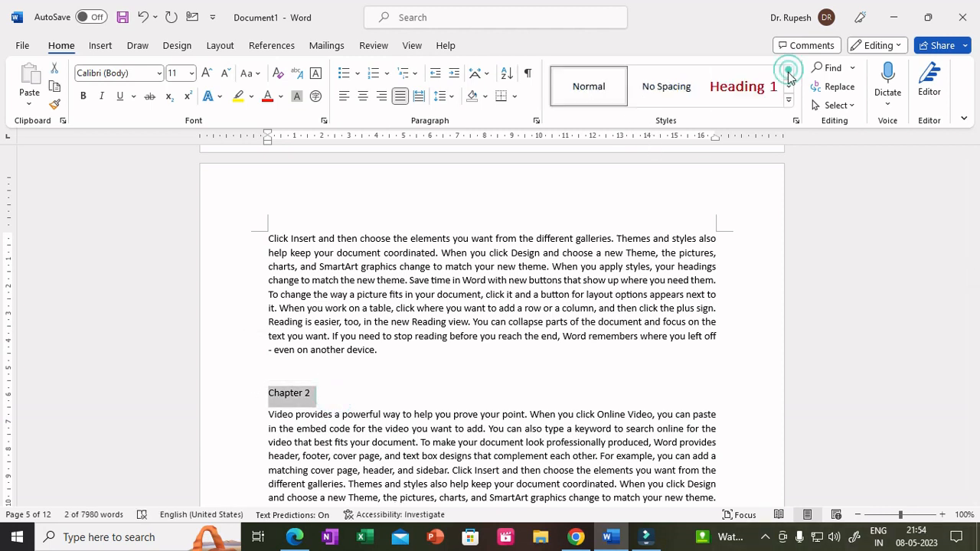
click(746, 88)
click(373, 395)
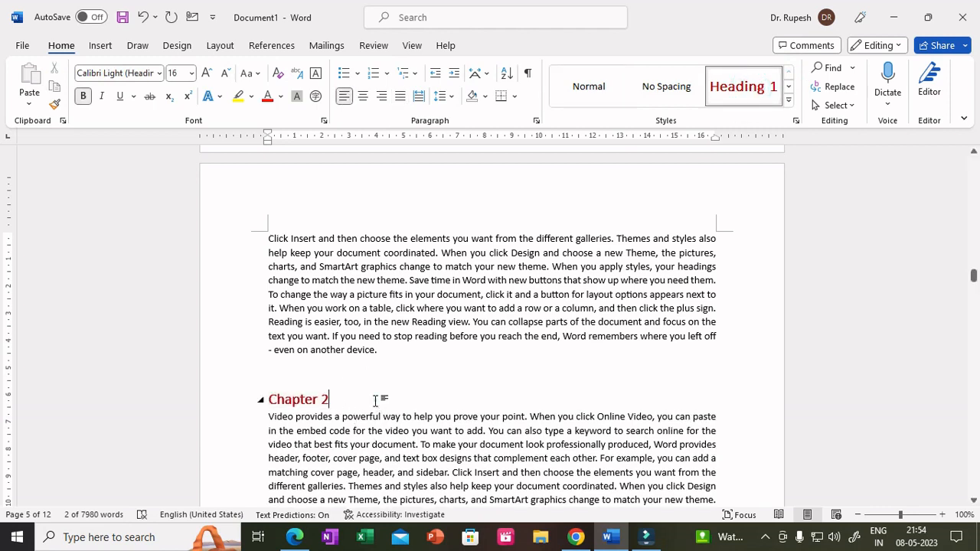
- Insert a "Saving your file" line after the first paragraph of Chapter 2 and style it as Heading 2
scroll(374, 398, down, 5)
click(496, 324)
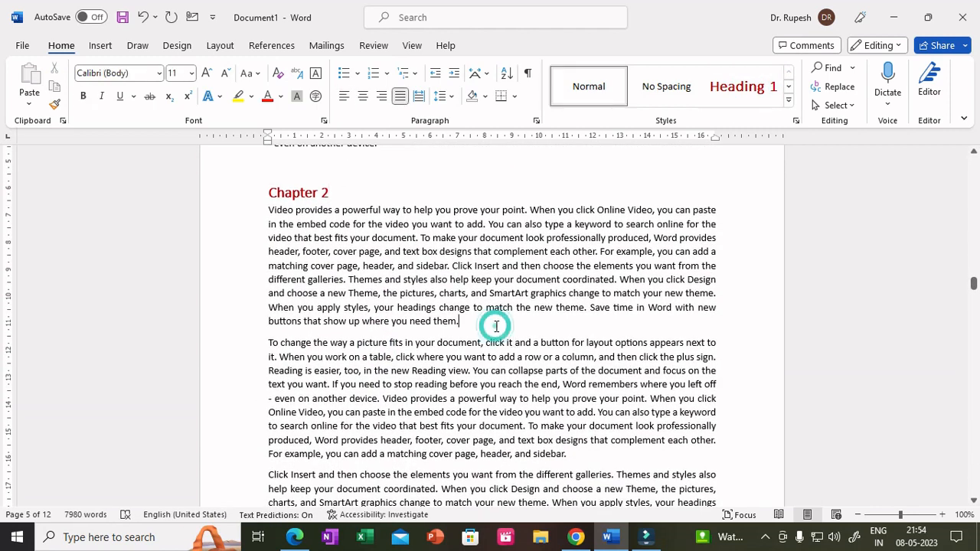
key(Return)
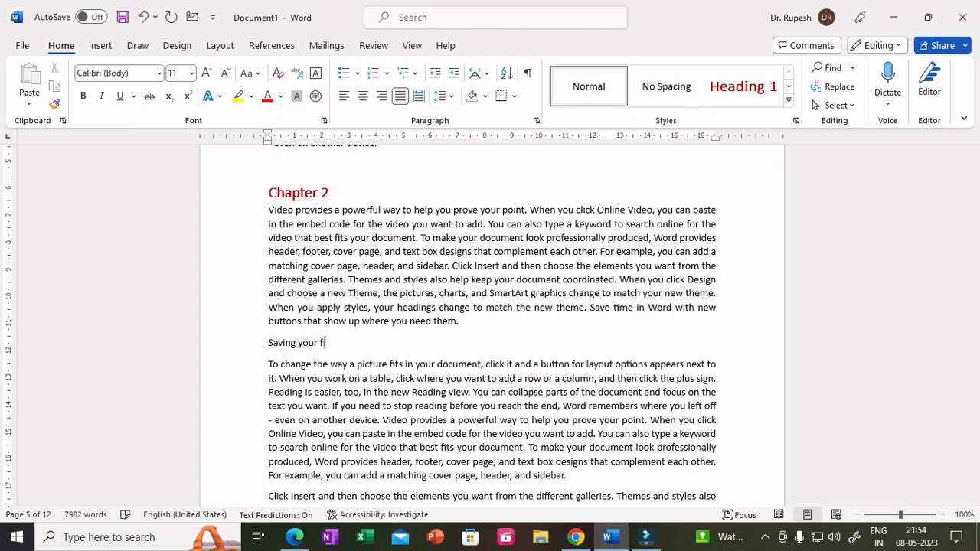
drag(353, 343, 268, 349)
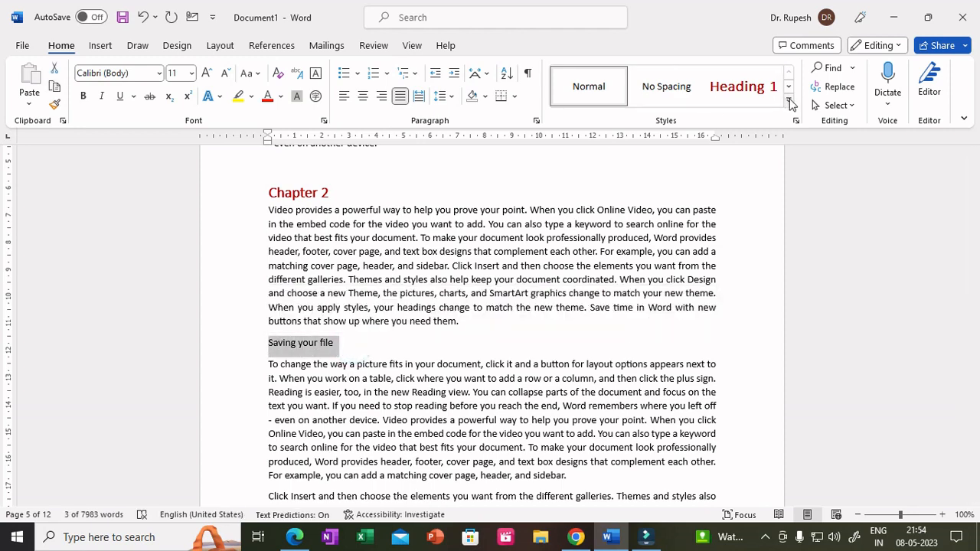
click(789, 100)
click(803, 88)
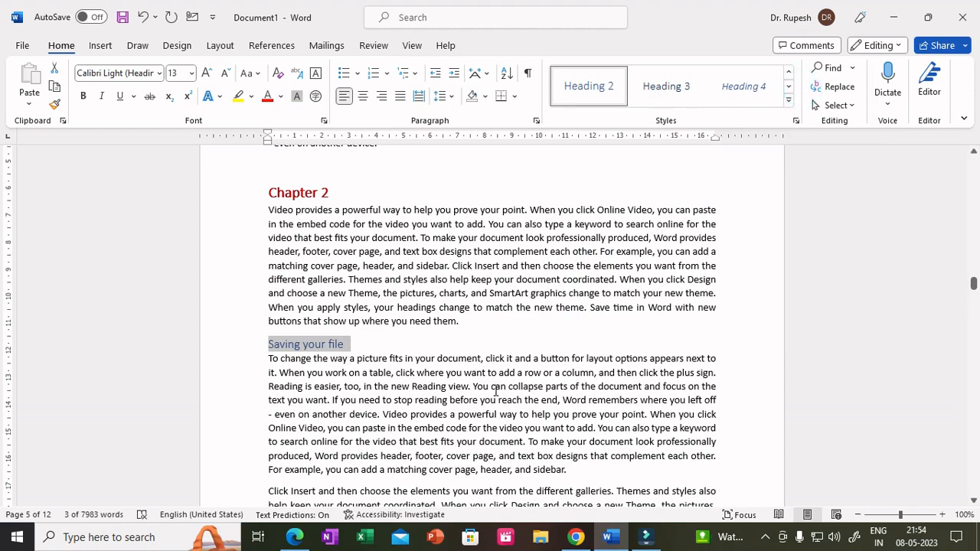
- Insert a "Save As" line after the first paragraph on page 6 and style it as Heading 2
scroll(496, 391, down, 12)
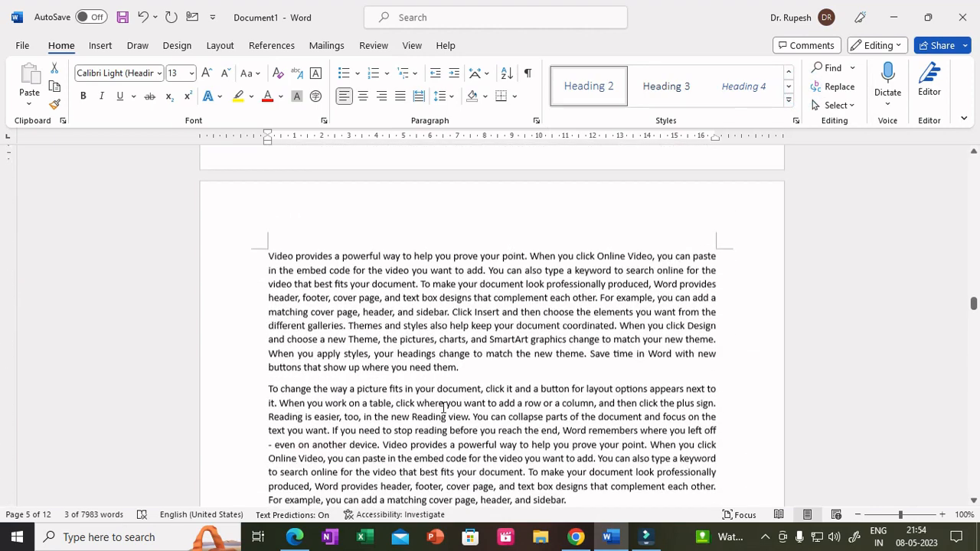
click(494, 366)
key(Return)
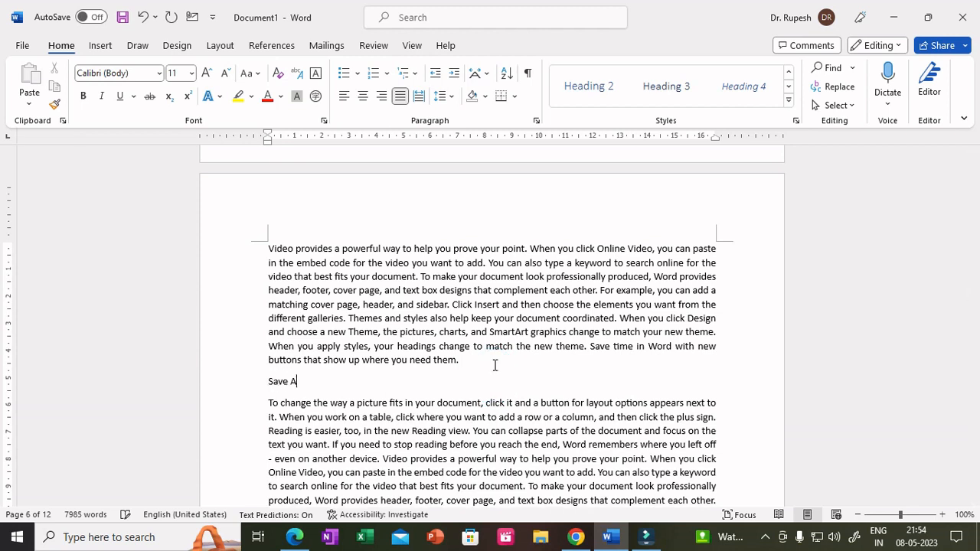
triple_click(317, 382)
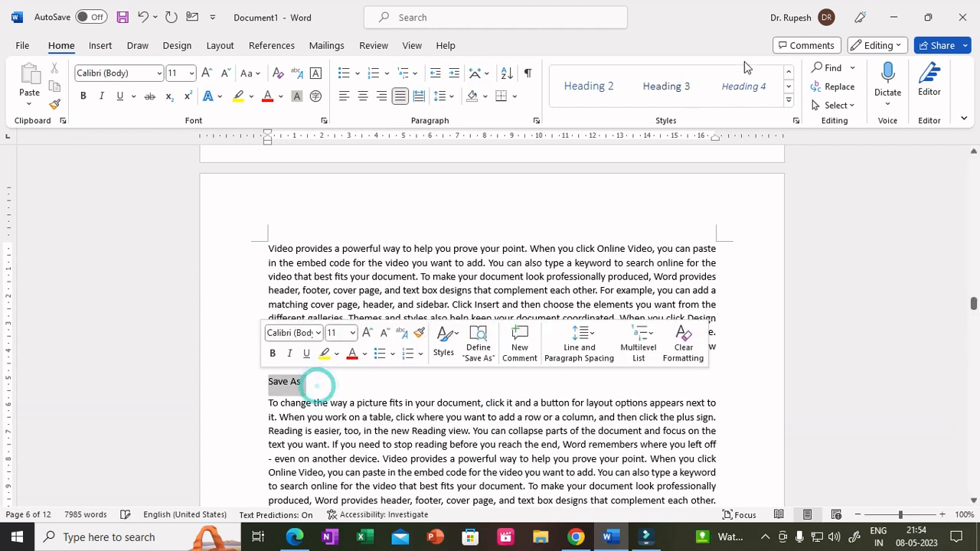
click(599, 85)
- Insert a blank line and an "Open a File" line after the second paragraph under "Save As", styled as Heading 2
scroll(559, 320, down, 10)
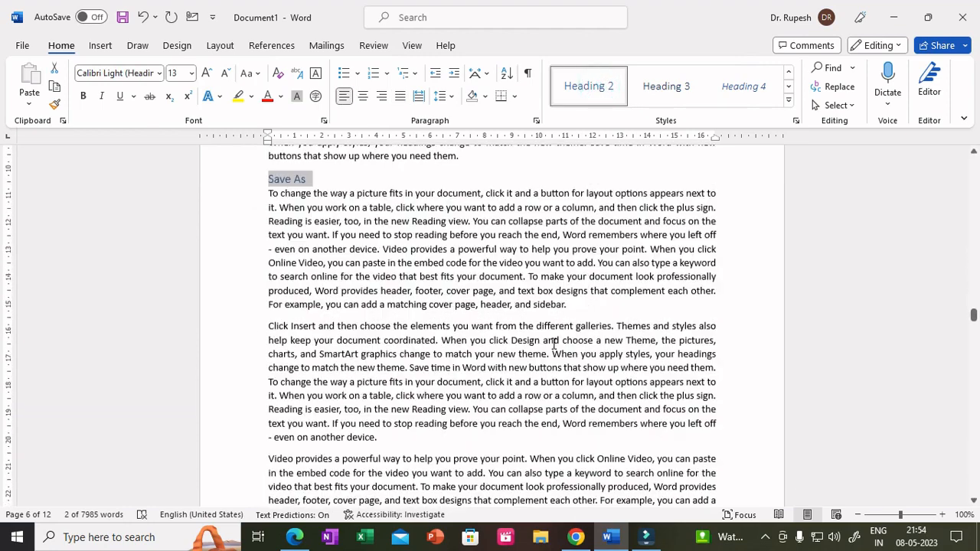
click(393, 300)
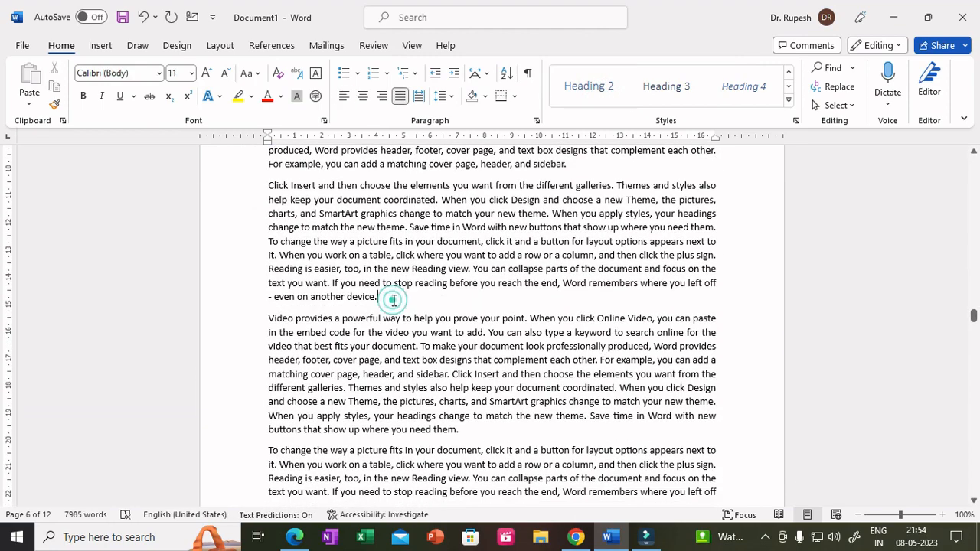
key(Return)
key(Return)
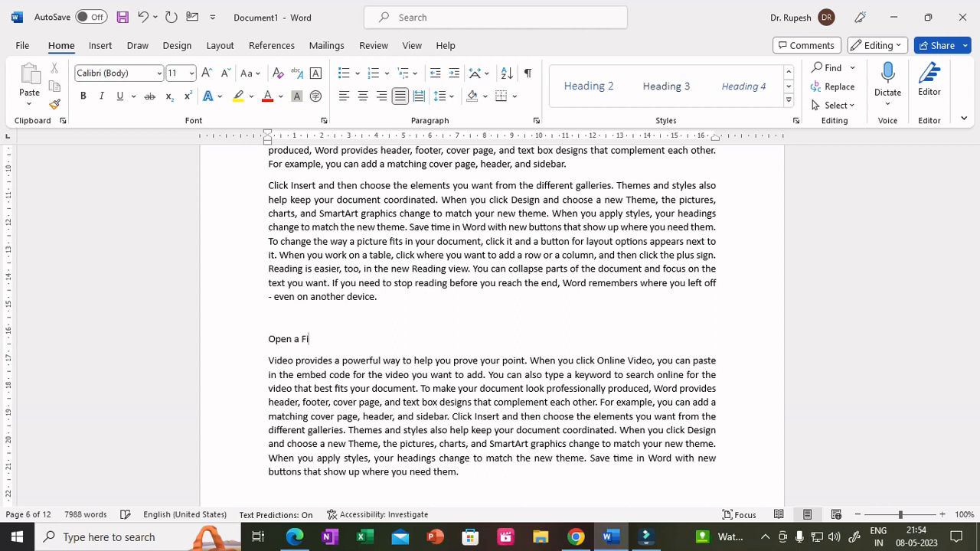
drag(319, 338, 259, 339)
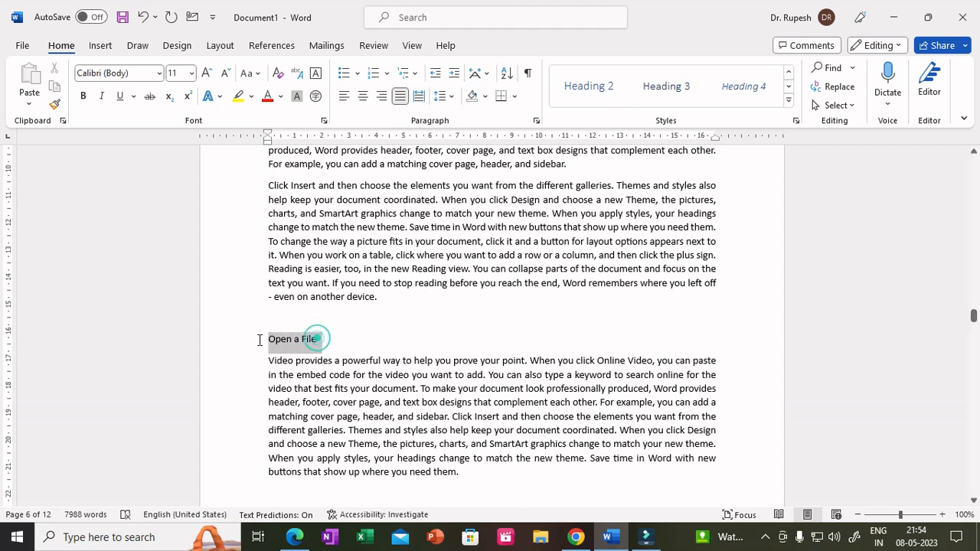
click(593, 82)
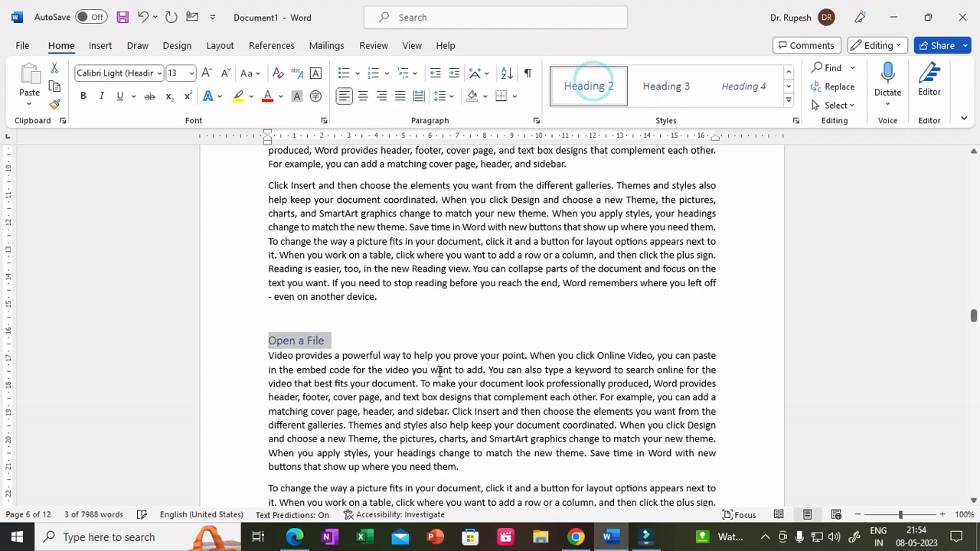
- On page 8, insert a blank line and a "Chapter 3" line after a paragraph ending "where you need them." and style it as Heading 1
scroll(437, 375, down, 10)
scroll(437, 376, down, 20)
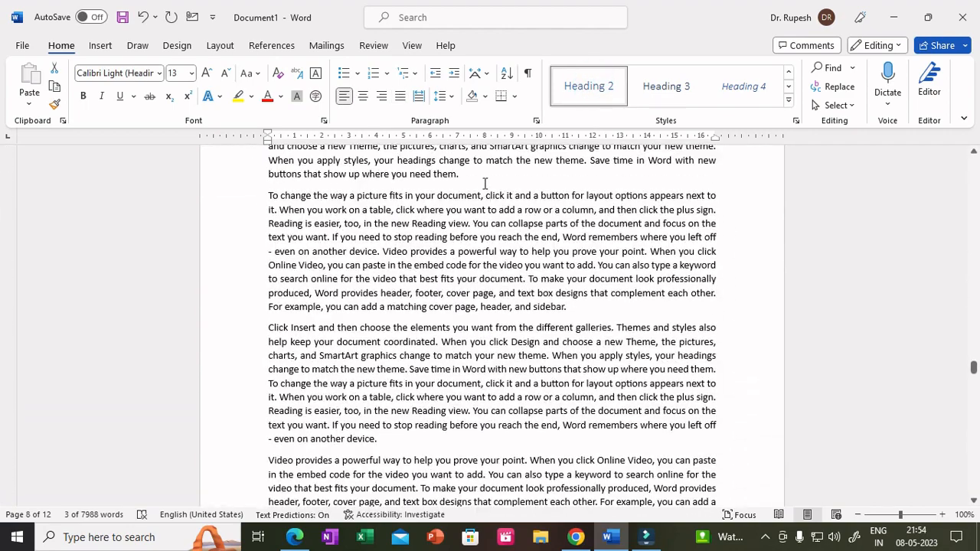
click(485, 173)
key(Return)
key(Return)
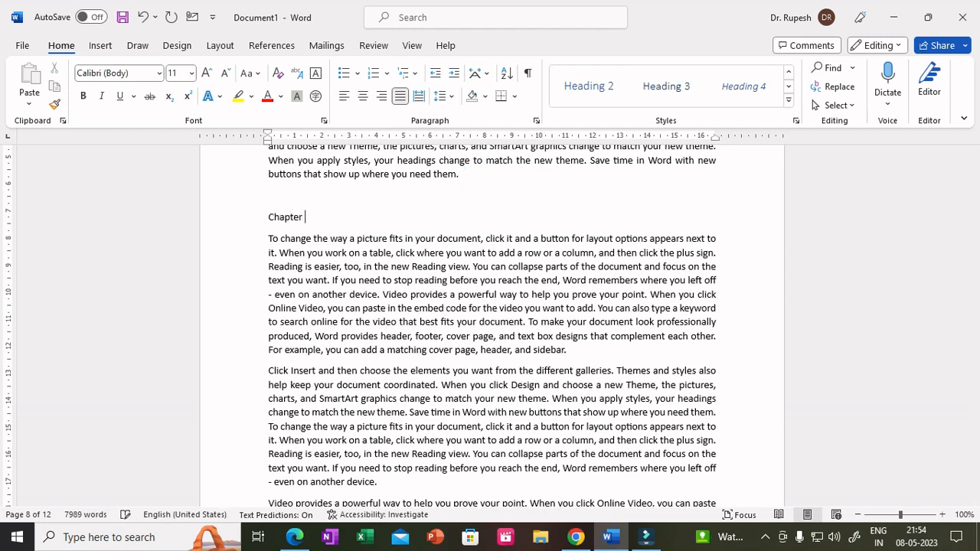
triple_click(334, 217)
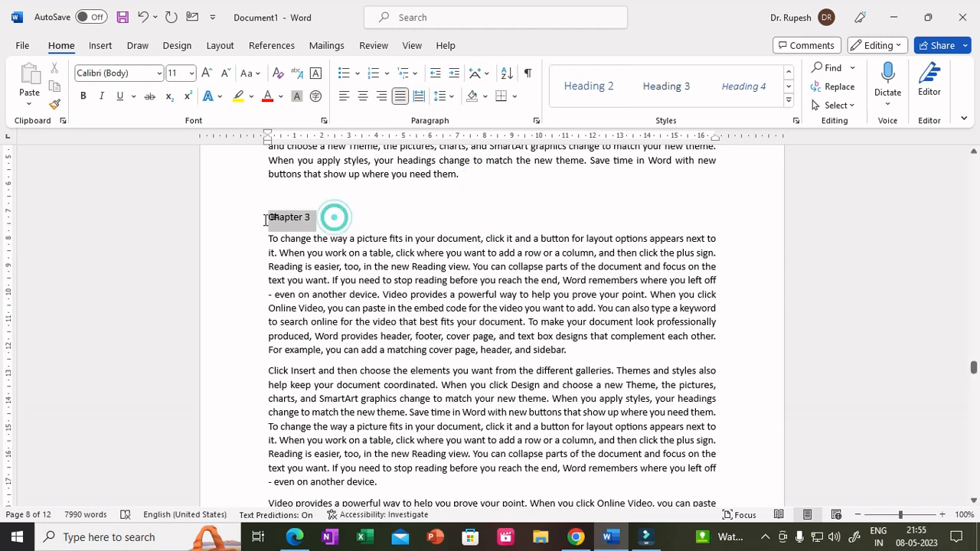
click(790, 72)
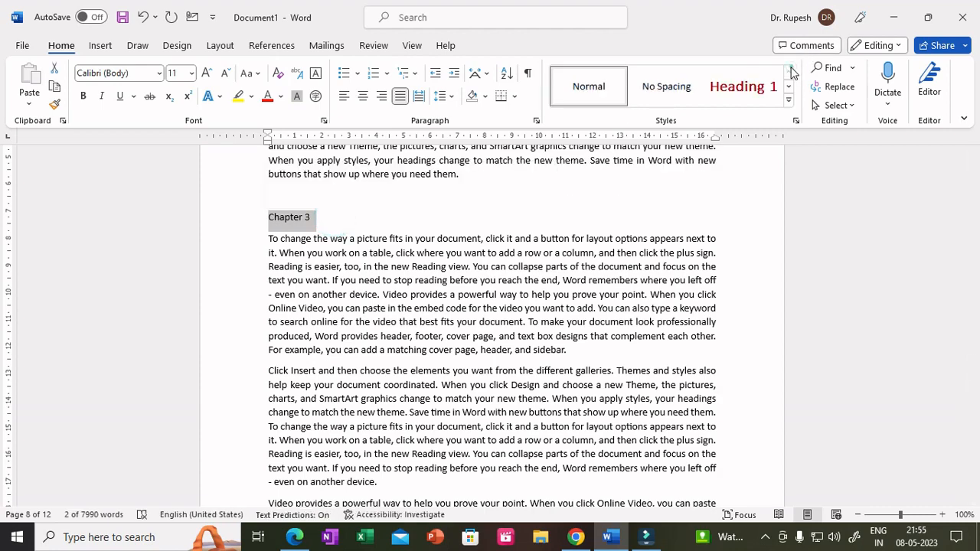
click(742, 85)
click(433, 373)
- Insert a blank line and a "Printing" line after the first paragraph on page 9, and style it as Heading 2
scroll(432, 373, down, 12)
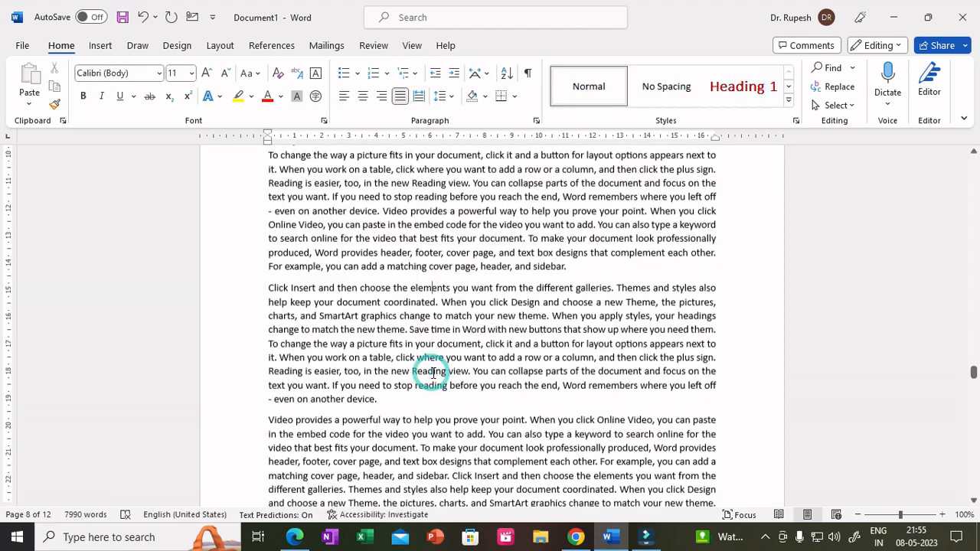
scroll(431, 383, down, 2)
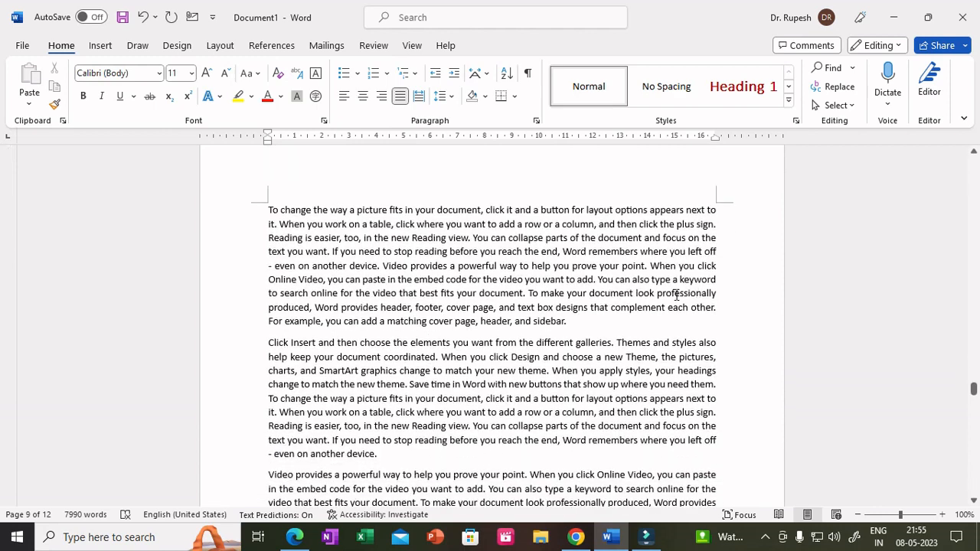
click(604, 322)
key(Return)
key(Return)
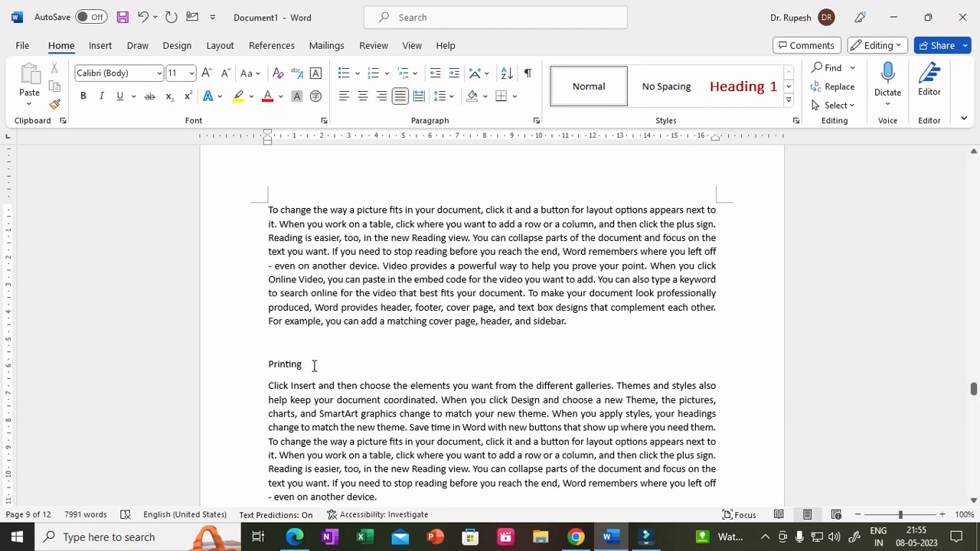
drag(314, 366, 258, 370)
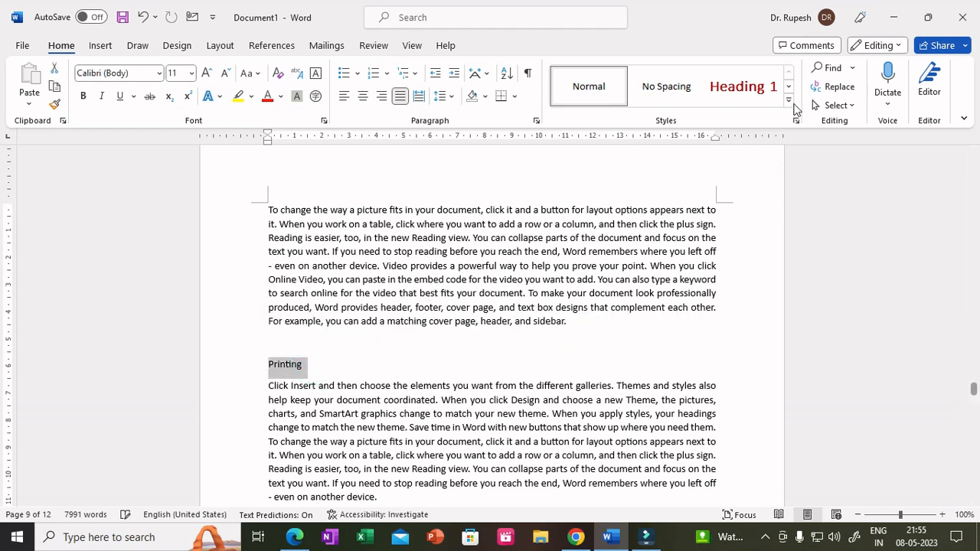
click(789, 100)
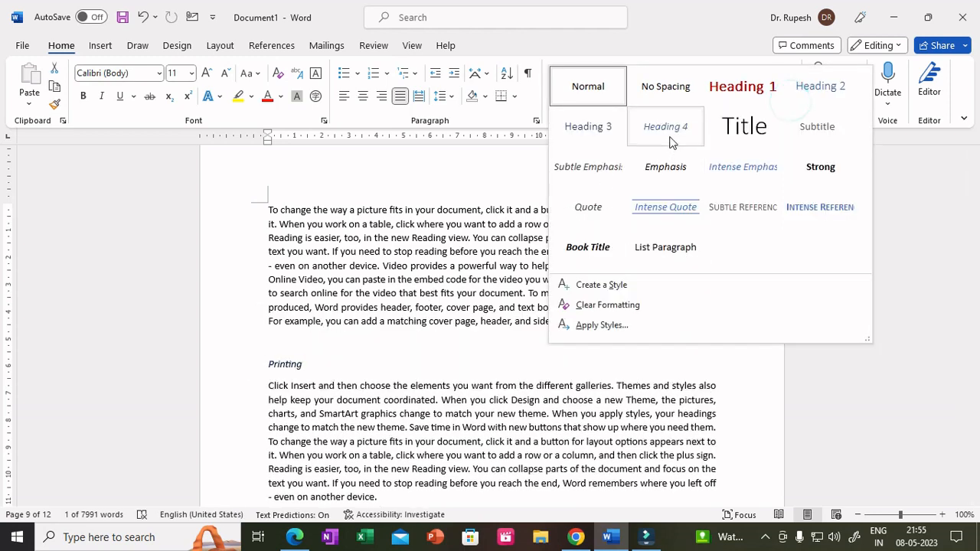
click(820, 85)
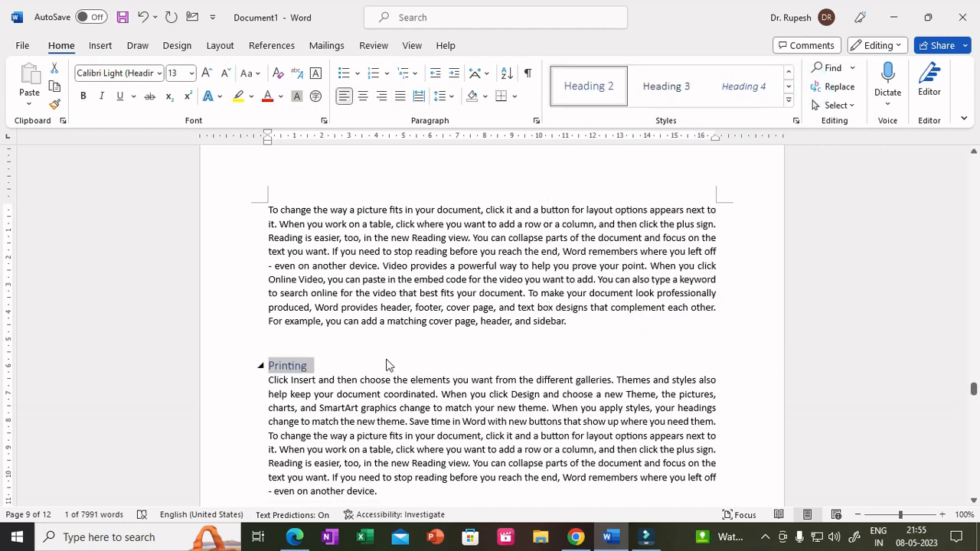
- Insert a "Print preview" line after the first paragraph under "Printing" and style it as Heading 3
scroll(387, 365, down, 3)
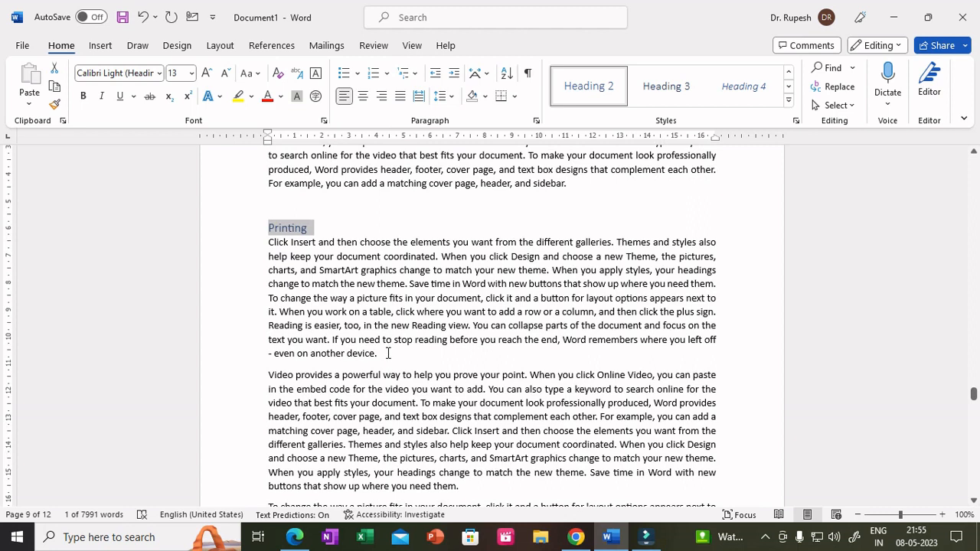
click(389, 353)
key(Return)
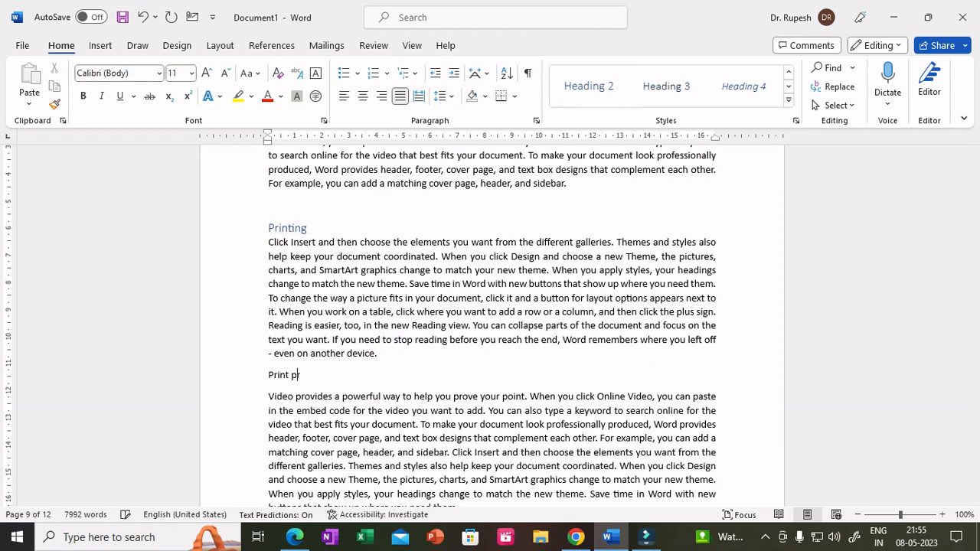
triple_click(350, 376)
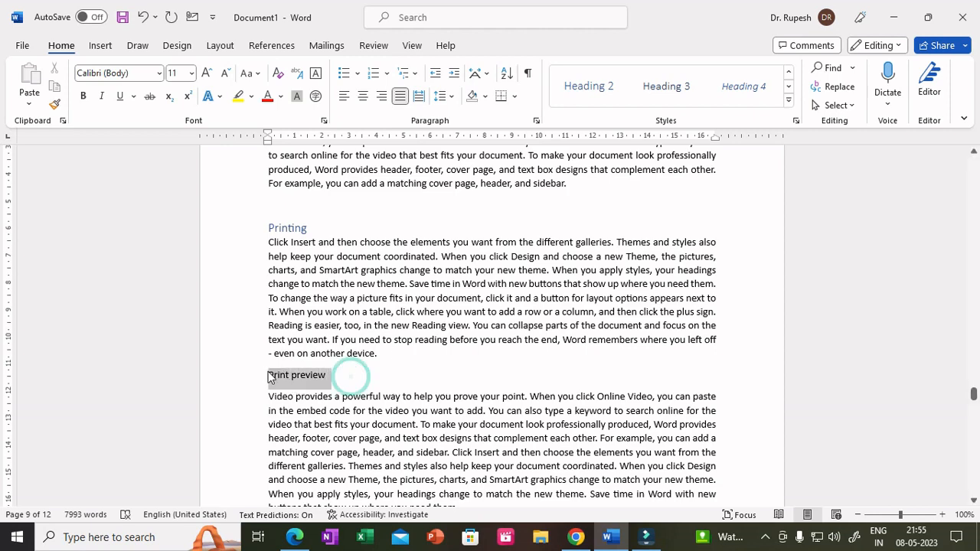
click(655, 89)
- Insert a "Quick print" line before the last paragraph on page 10 and style it as Heading 3
scroll(452, 404, down, 5)
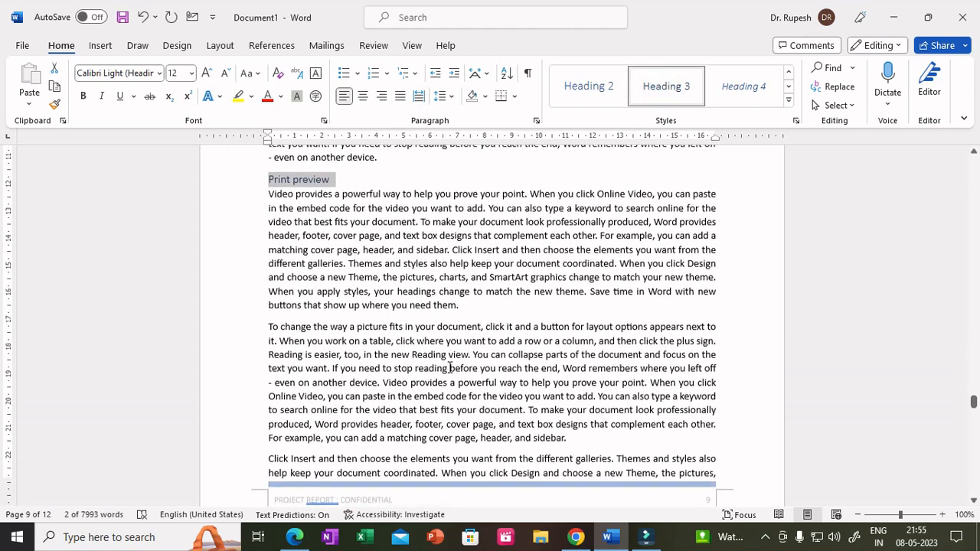
click(491, 298)
scroll(494, 306, down, 15)
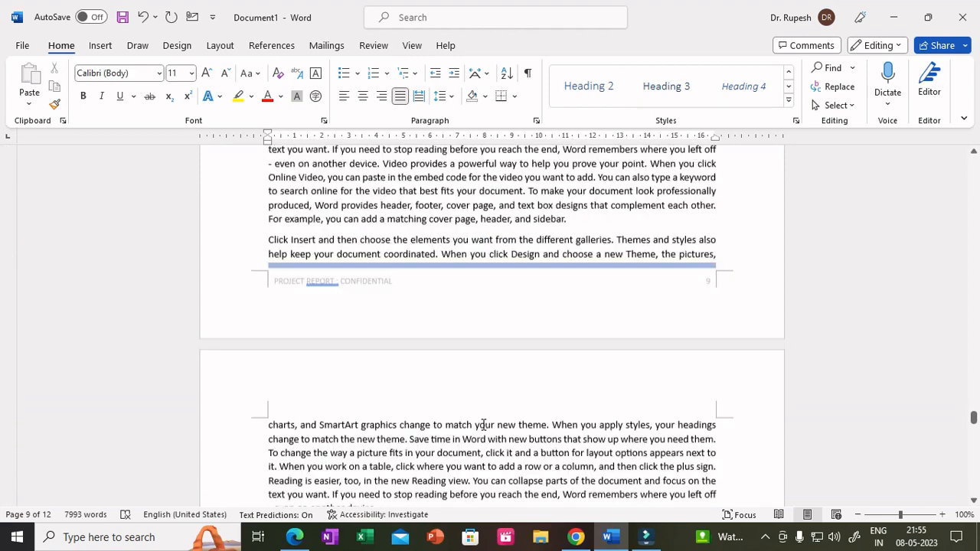
scroll(483, 427, down, 5)
click(406, 325)
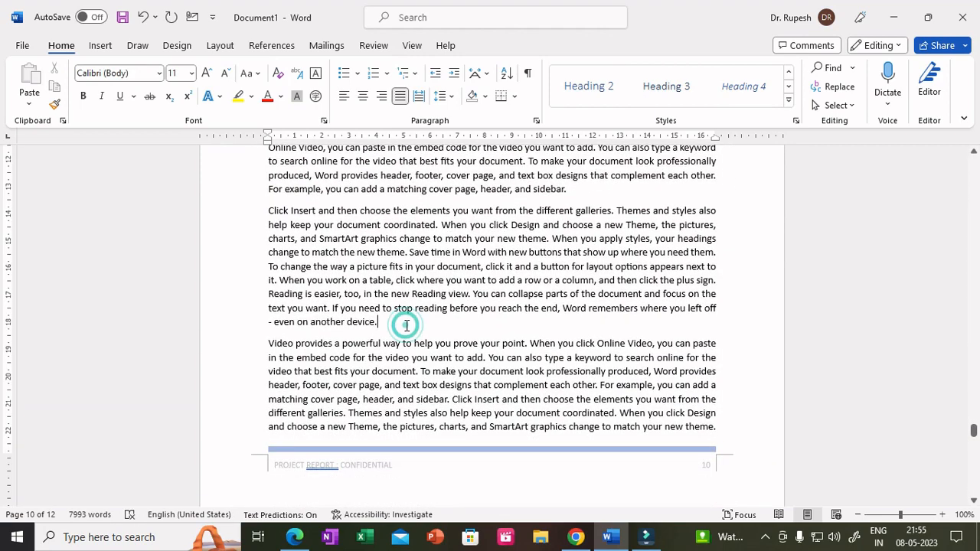
key(Return)
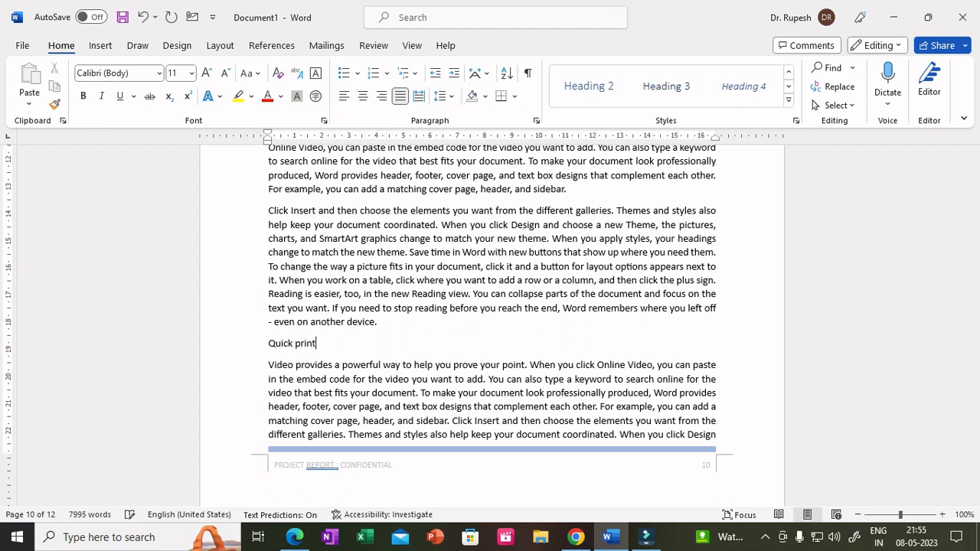
triple_click(324, 343)
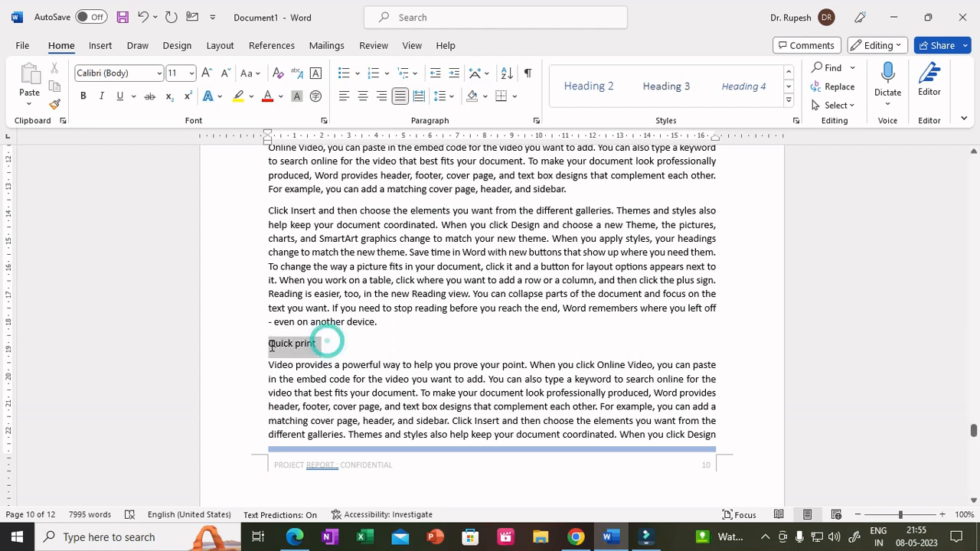
click(666, 87)
- Insert a "Chapter 4" line at the start of page 12 and style it as Heading 1
scroll(582, 348, down, 1)
scroll(583, 349, down, 15)
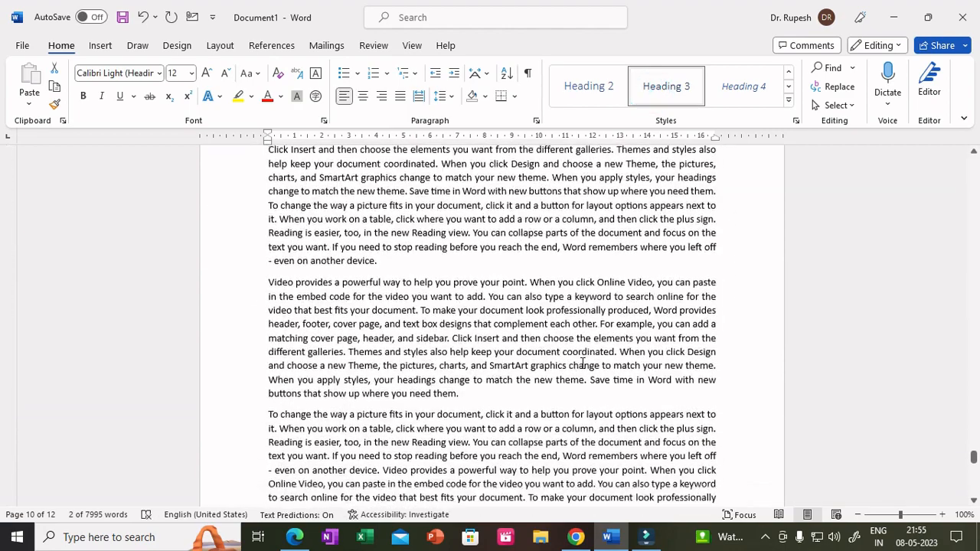
scroll(582, 368, down, 4)
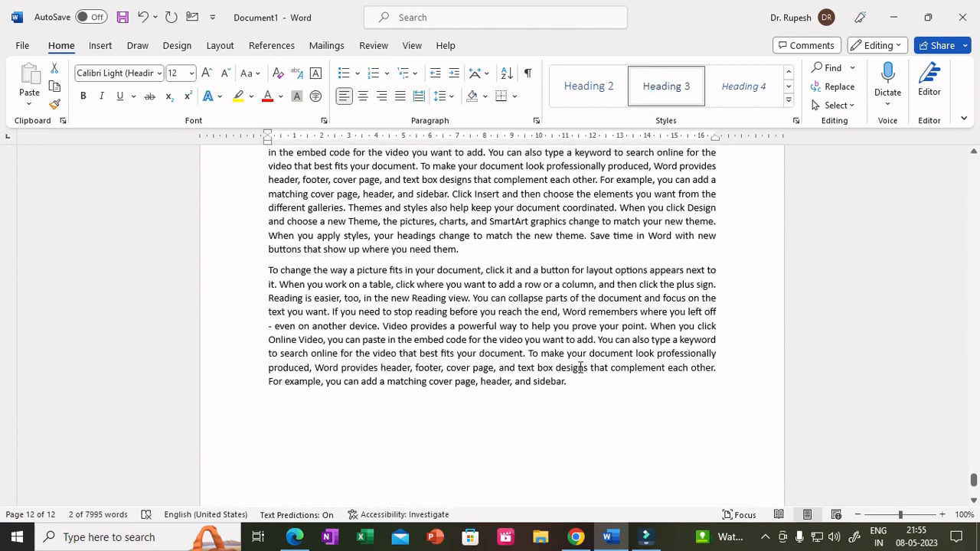
scroll(581, 367, up, 6)
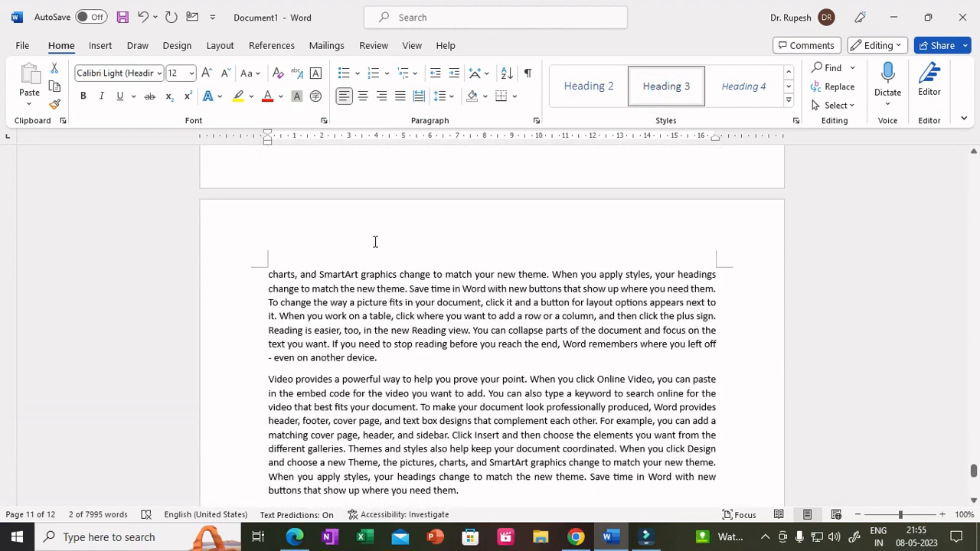
click(268, 275)
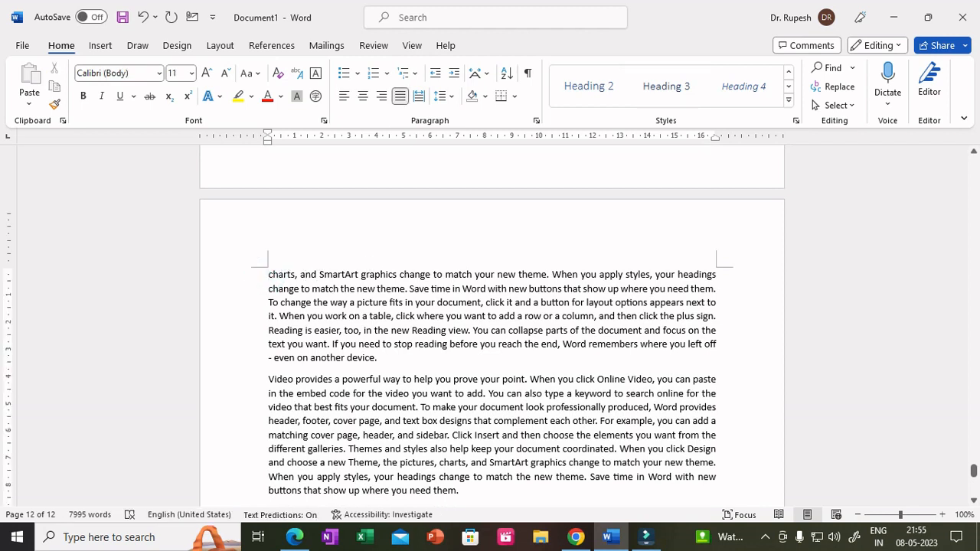
key(Return)
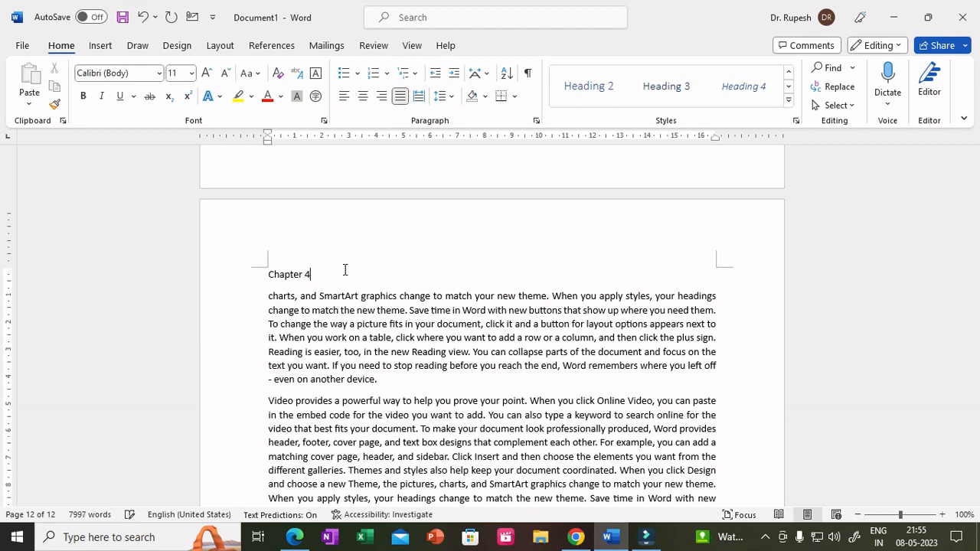
drag(311, 276, 267, 274)
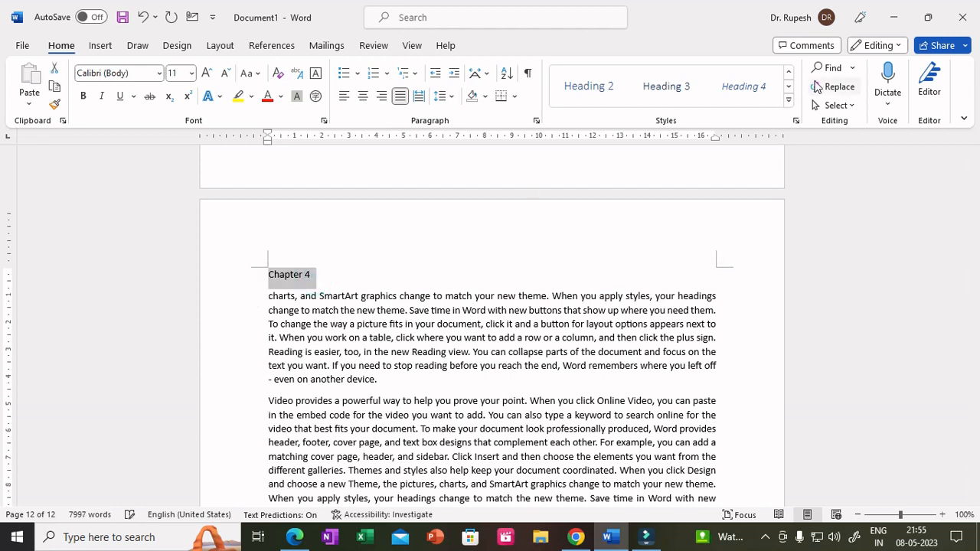
click(789, 72)
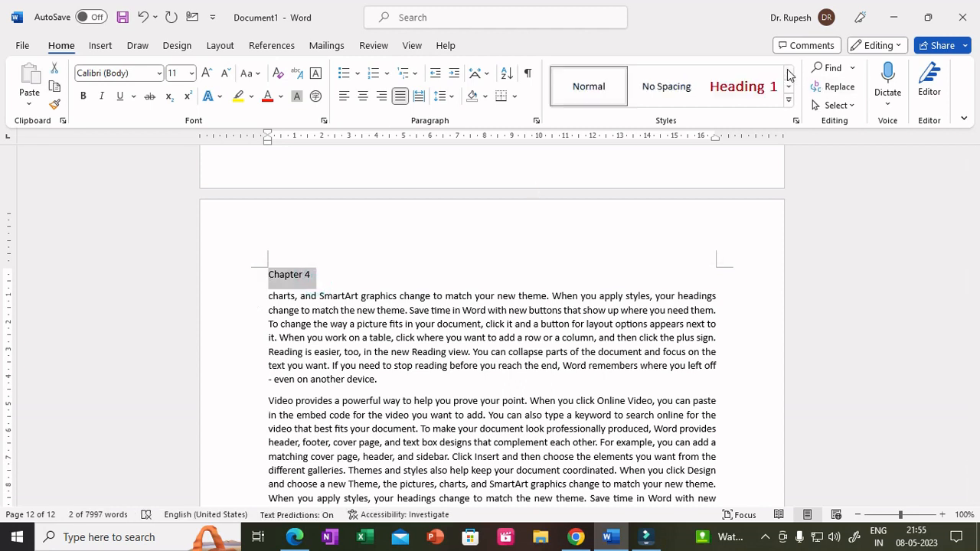
click(743, 86)
click(391, 388)
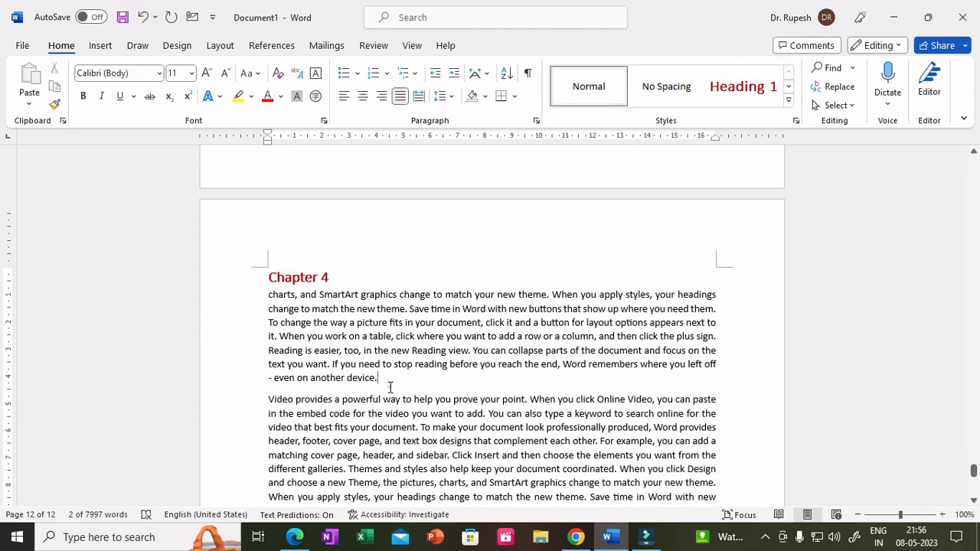
- Insert an "Emailing your file" line after the second paragraph under "Chapter 4" and style it as Heading 2
scroll(390, 388, down, 3)
click(495, 403)
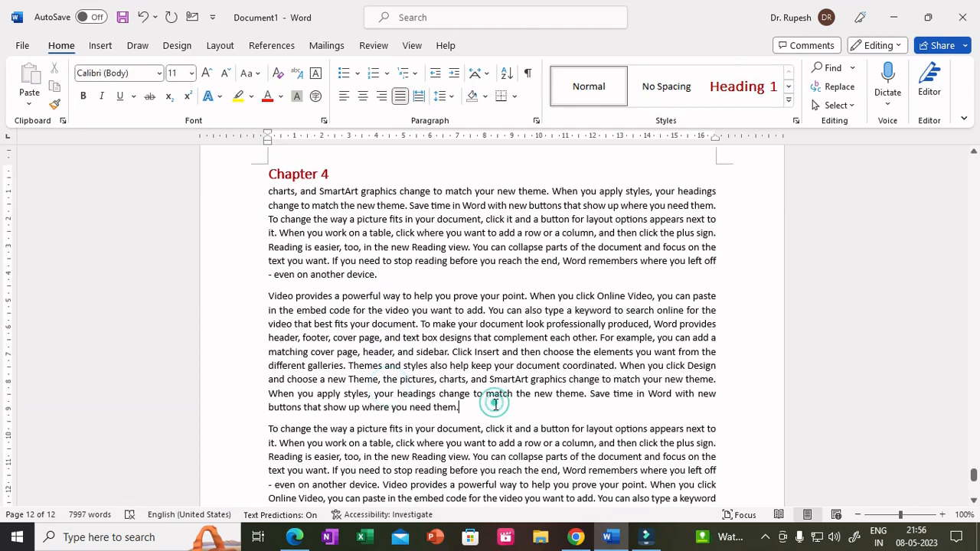
key(Return)
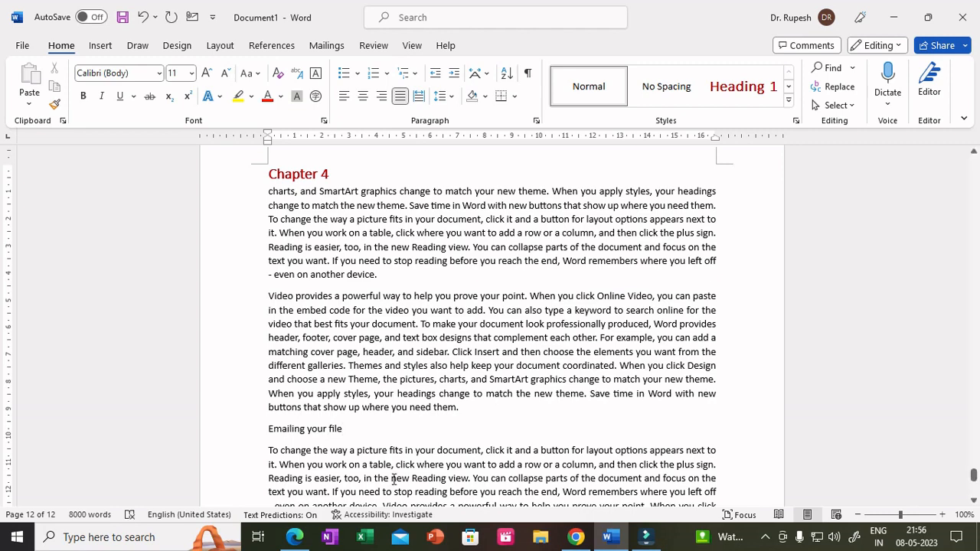
drag(348, 430, 255, 433)
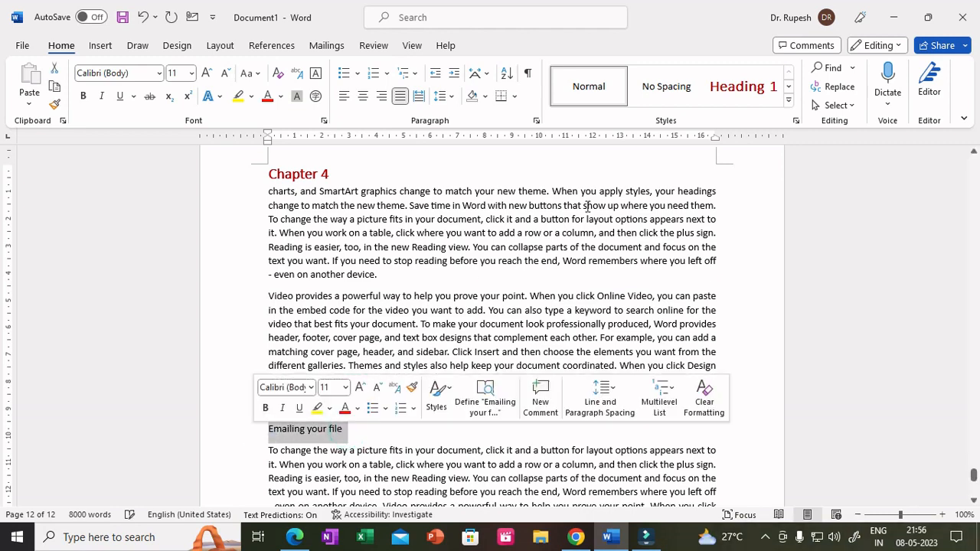
click(789, 102)
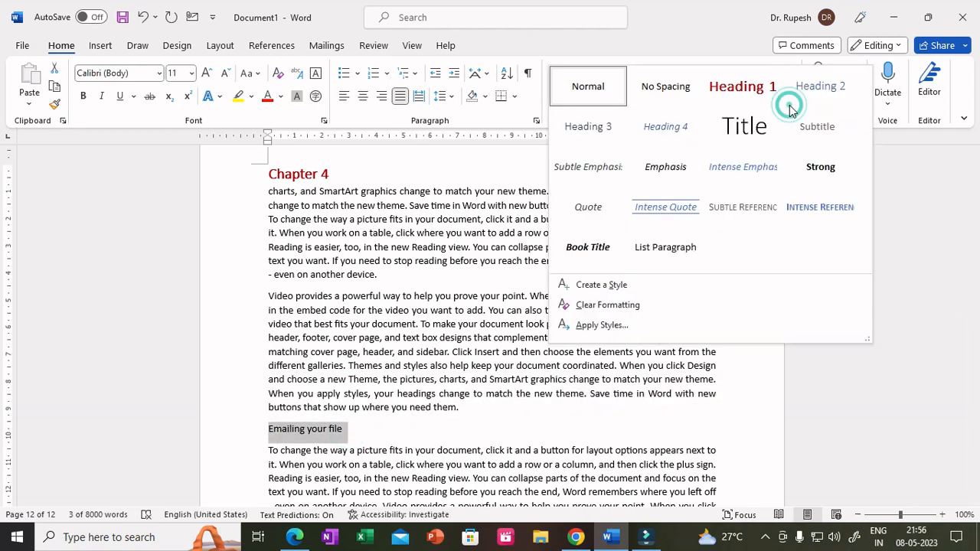
click(820, 86)
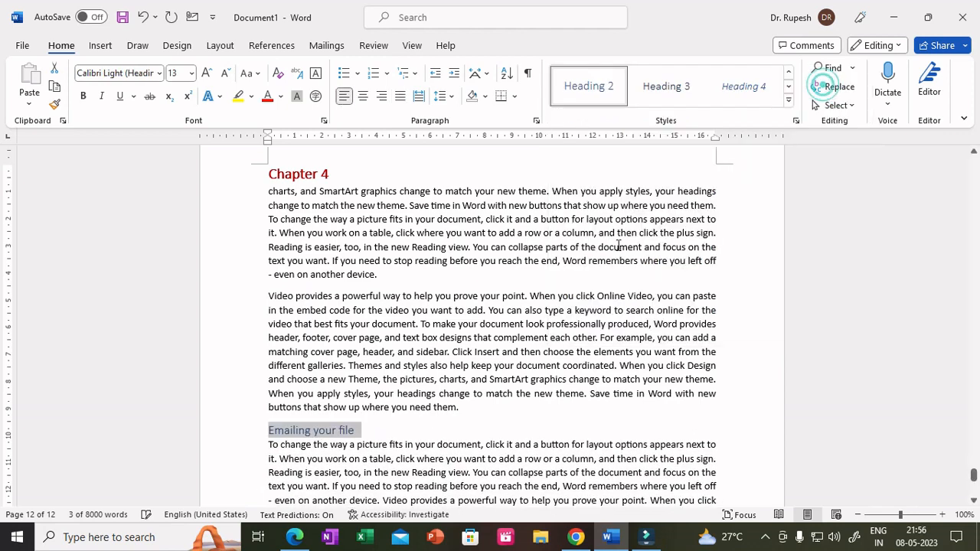
click(544, 405)
- Insert a blank page before the "Chapter 1" heading at the start of the document
scroll(546, 410, down, 3)
scroll(546, 410, down, 6)
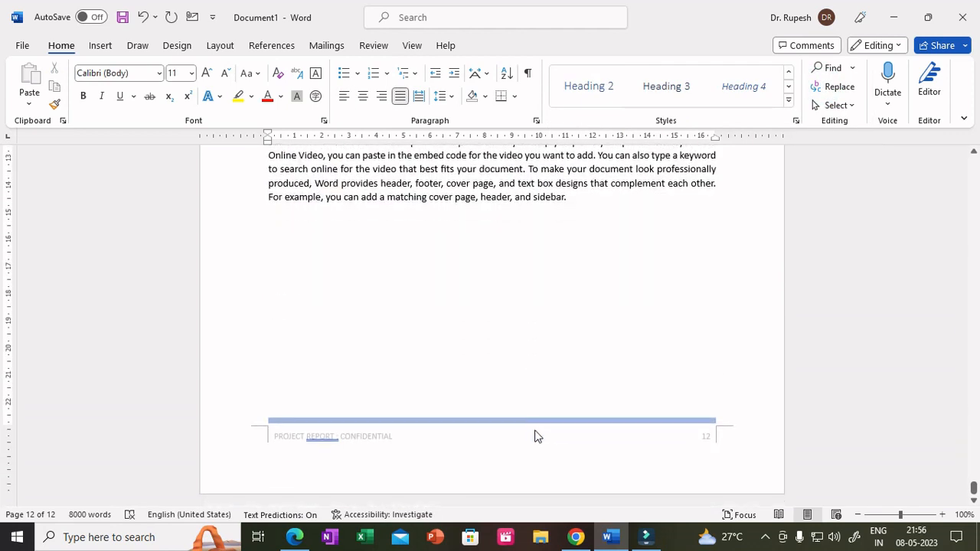
scroll(535, 435, up, 6)
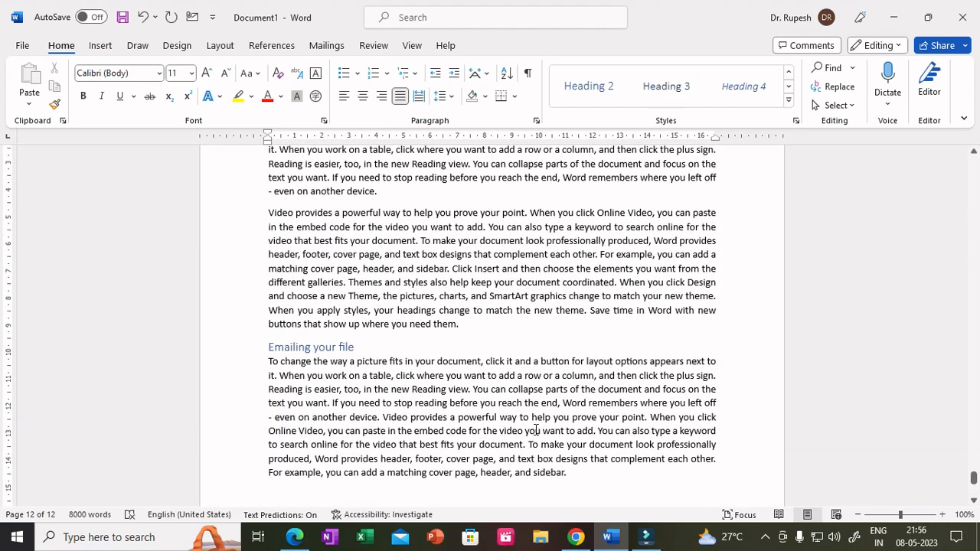
scroll(503, 402, up, 12)
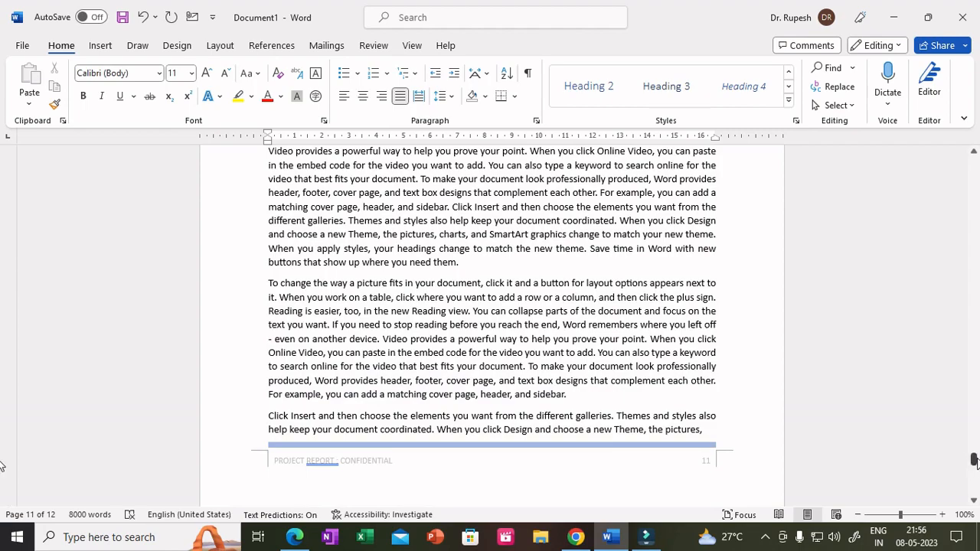
drag(974, 460, 974, 161)
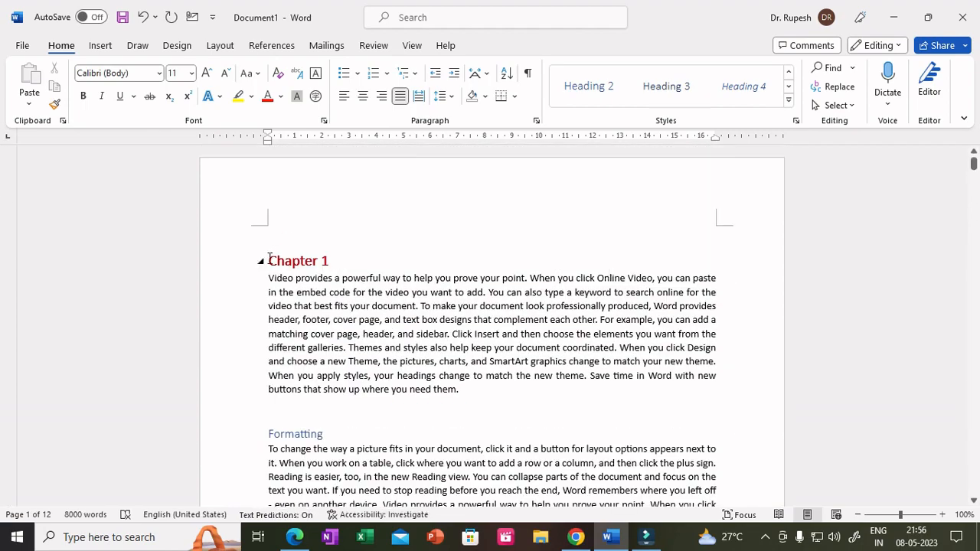
click(269, 260)
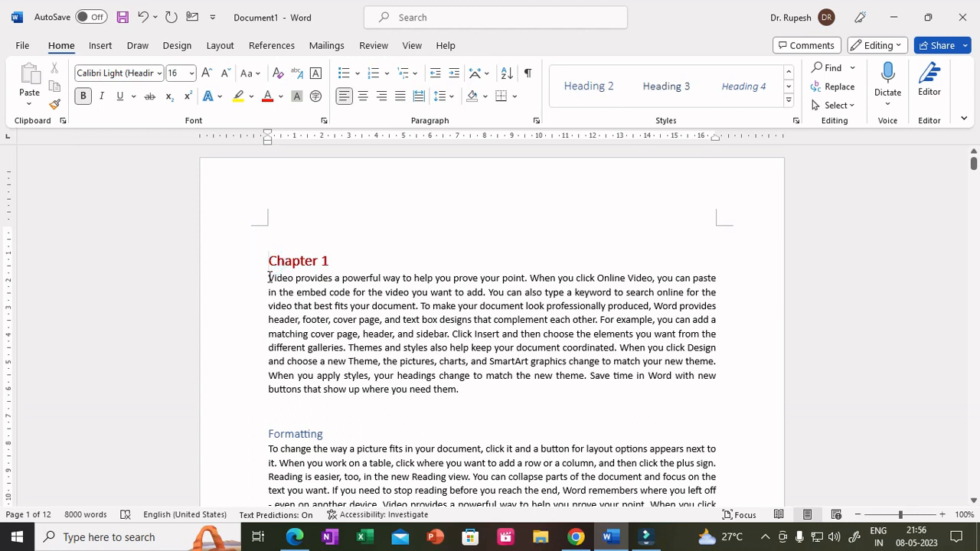
click(102, 47)
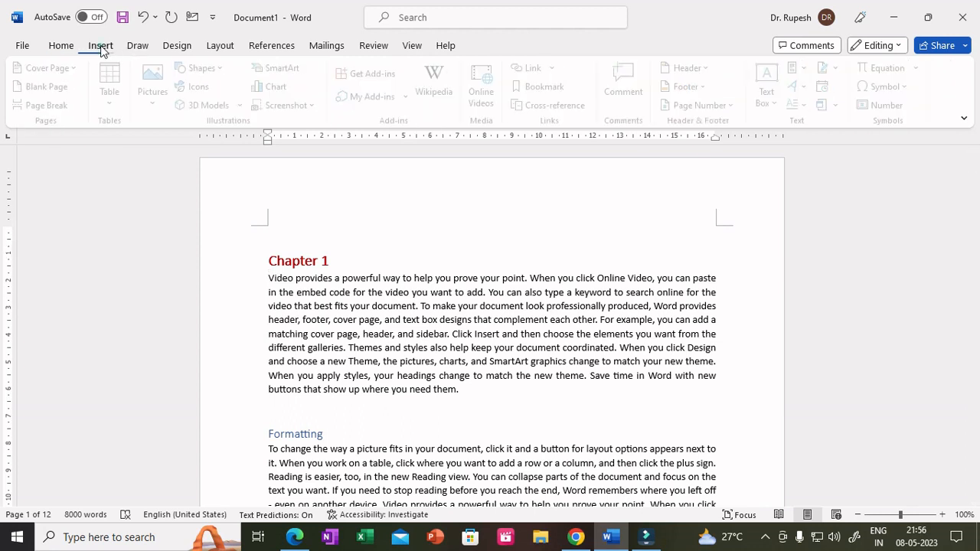
click(50, 86)
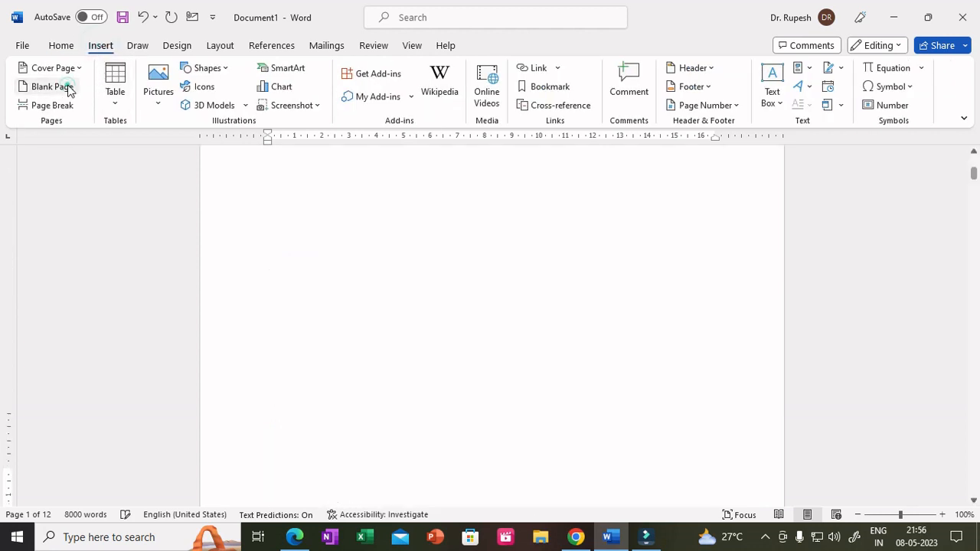
- Insert an Automatic Table 1 table of contents at the start of the blank first page
scroll(444, 440, up, 9)
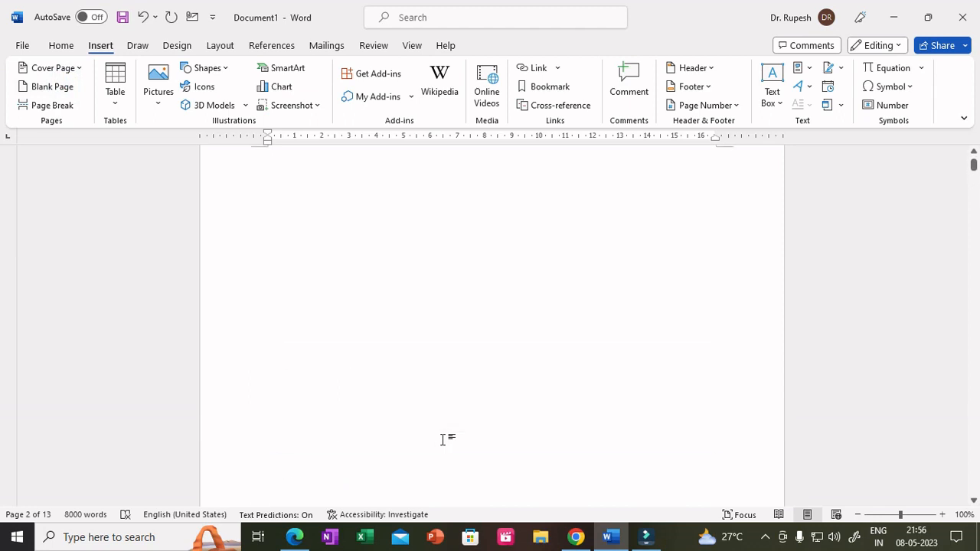
click(319, 280)
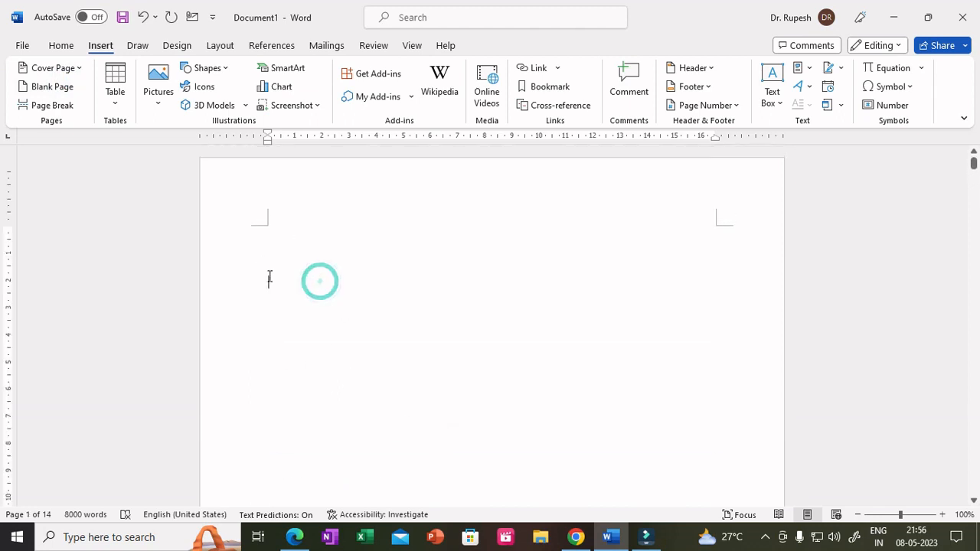
click(285, 259)
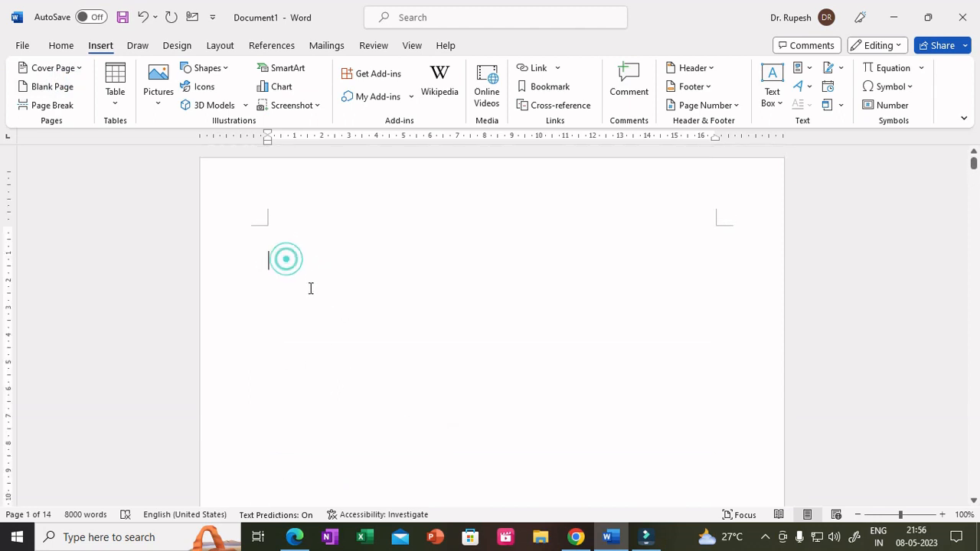
click(271, 44)
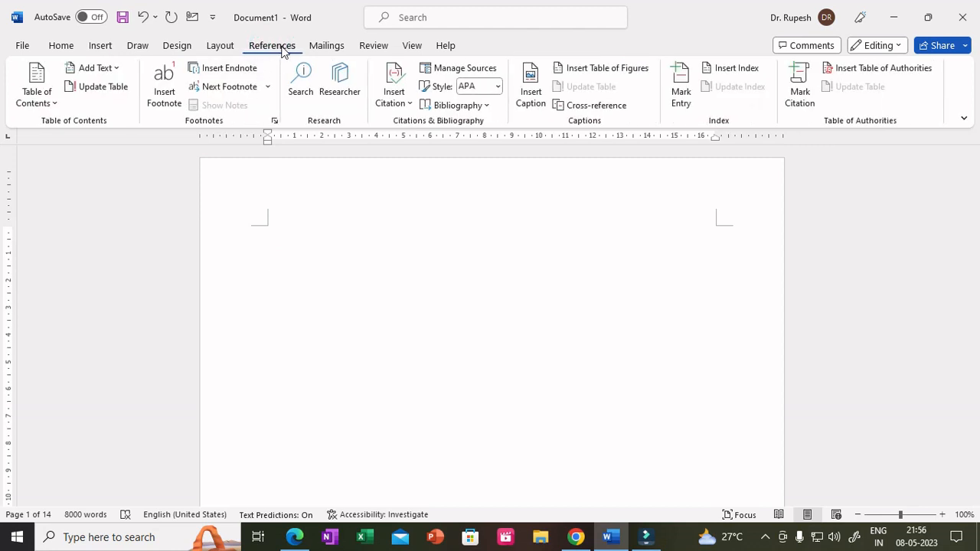
click(44, 82)
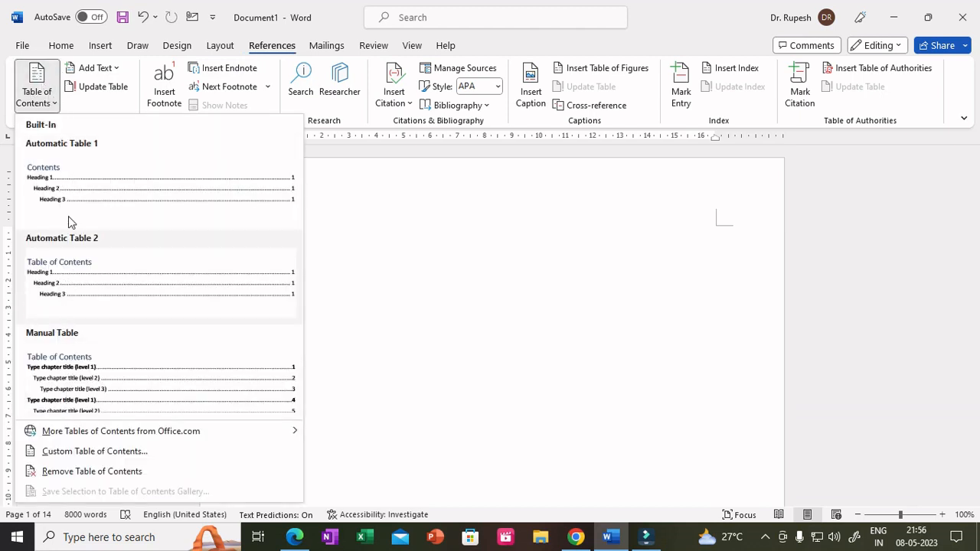
click(104, 185)
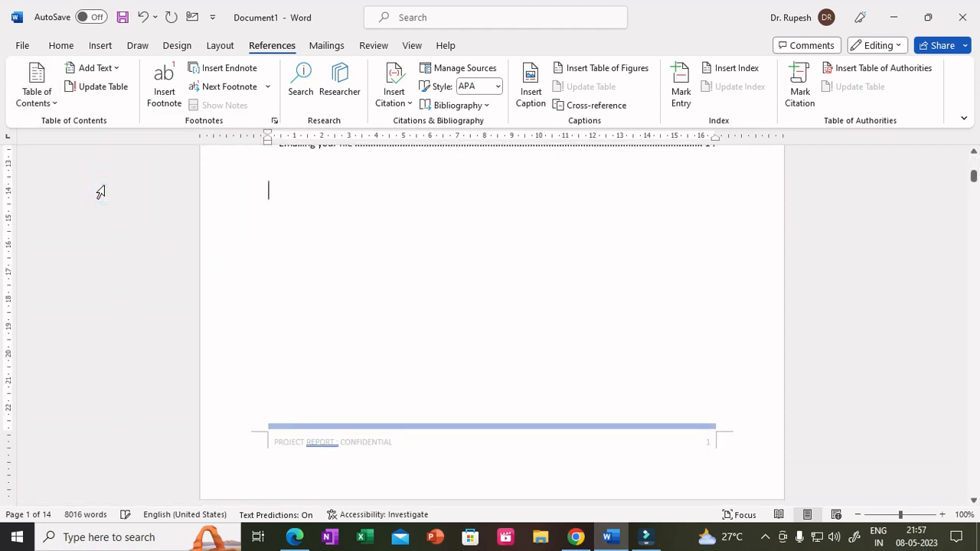
scroll(596, 309, up, 10)
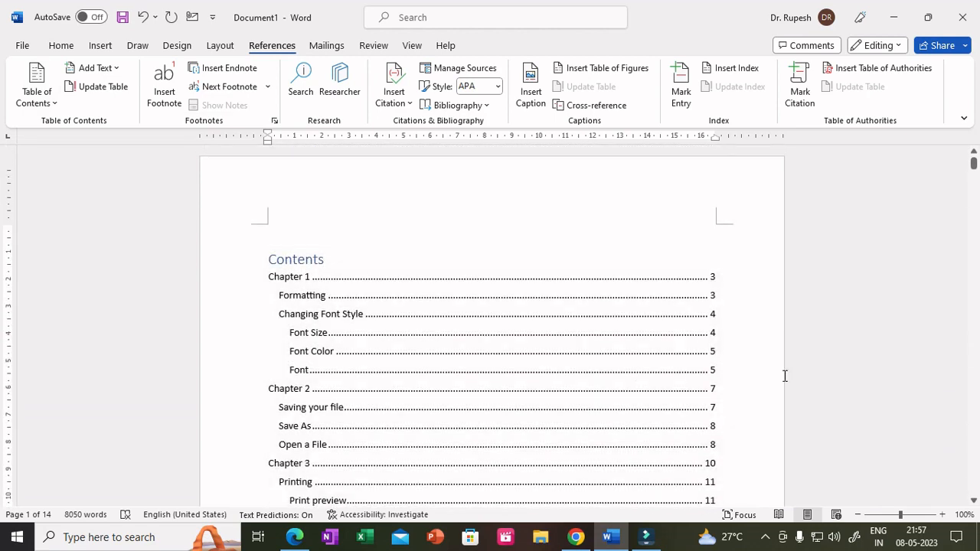
- Follow the "Formatting" entry in the table of contents to its heading, and return to the contents page
scroll(862, 360, down, 2)
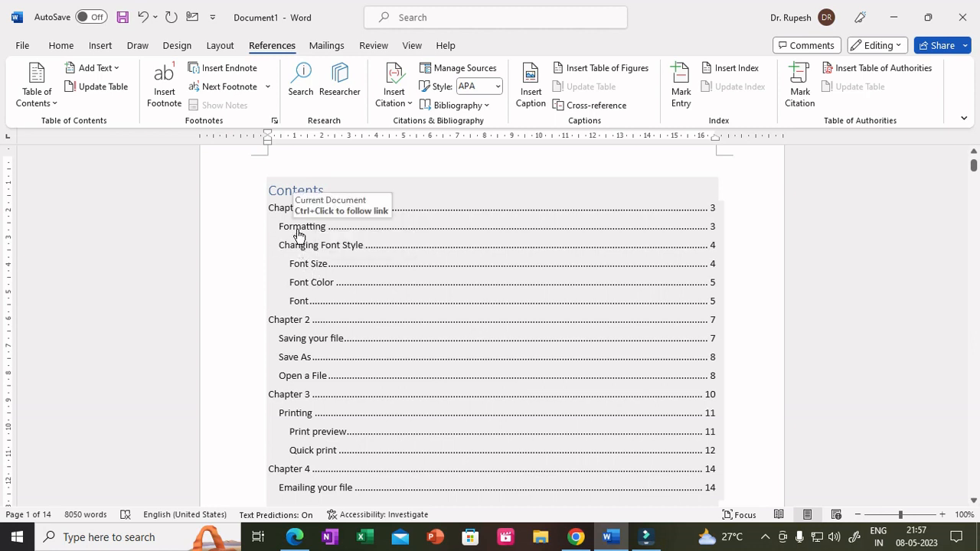
triple_click(298, 234)
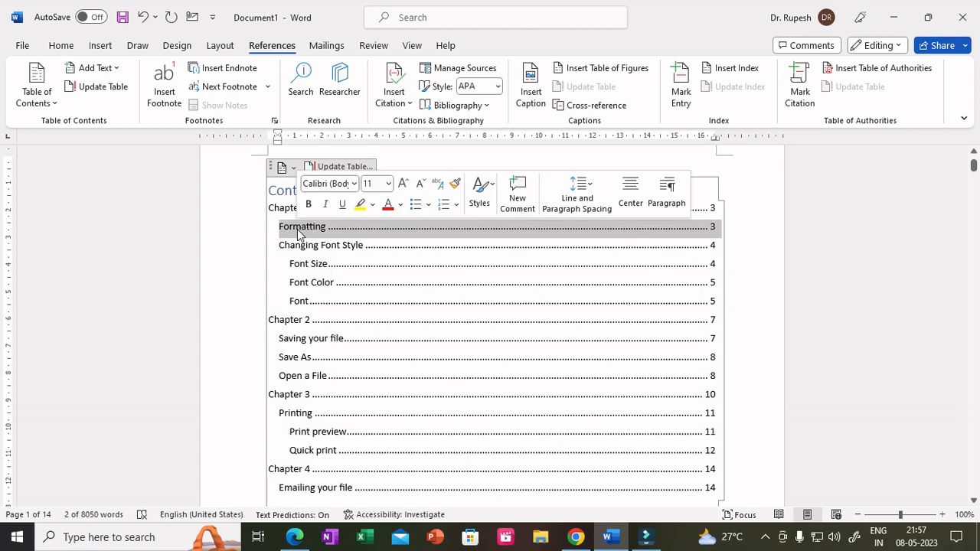
click(298, 226)
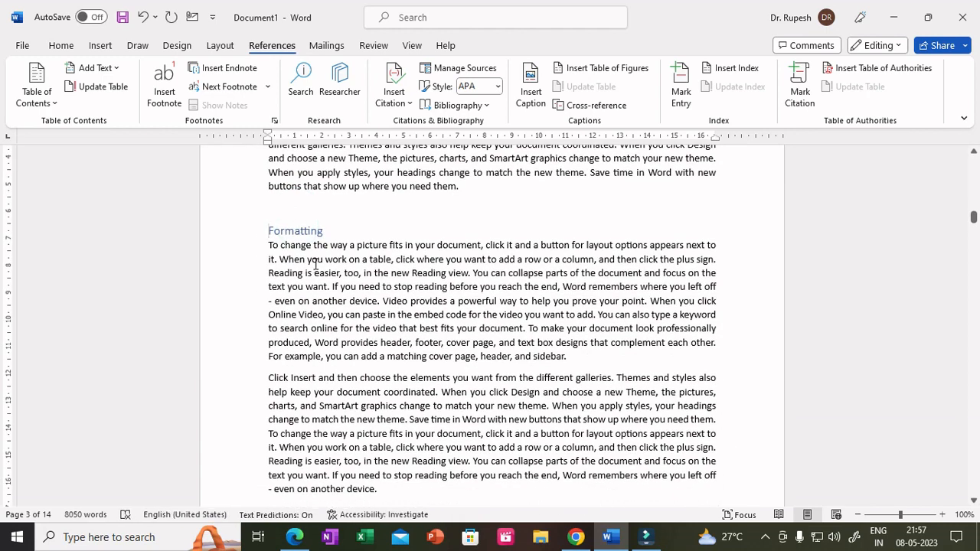
drag(975, 222, 974, 164)
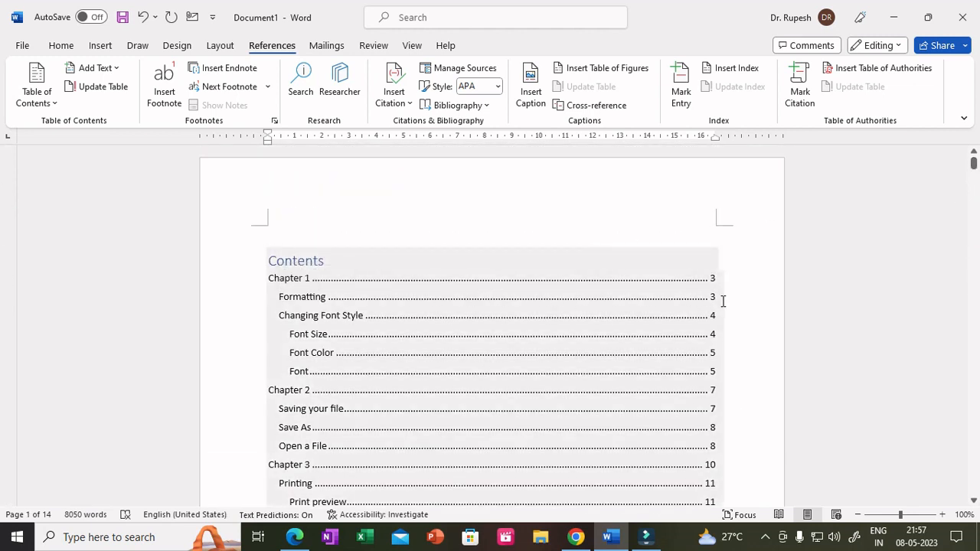
- Copy the first paragraph under "Chapter 1" and paste five copies of it before the "Formatting" heading
scroll(712, 321, down, 10)
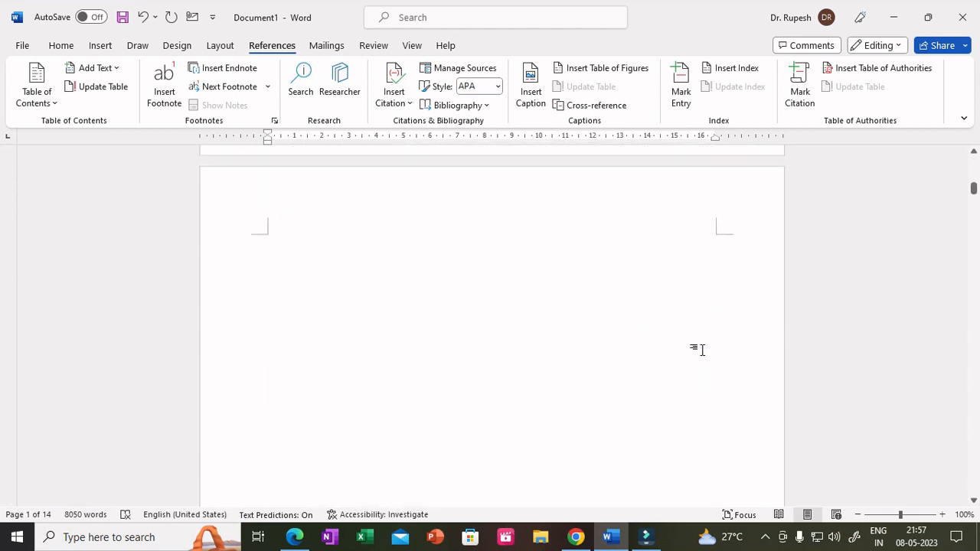
scroll(702, 348, down, 15)
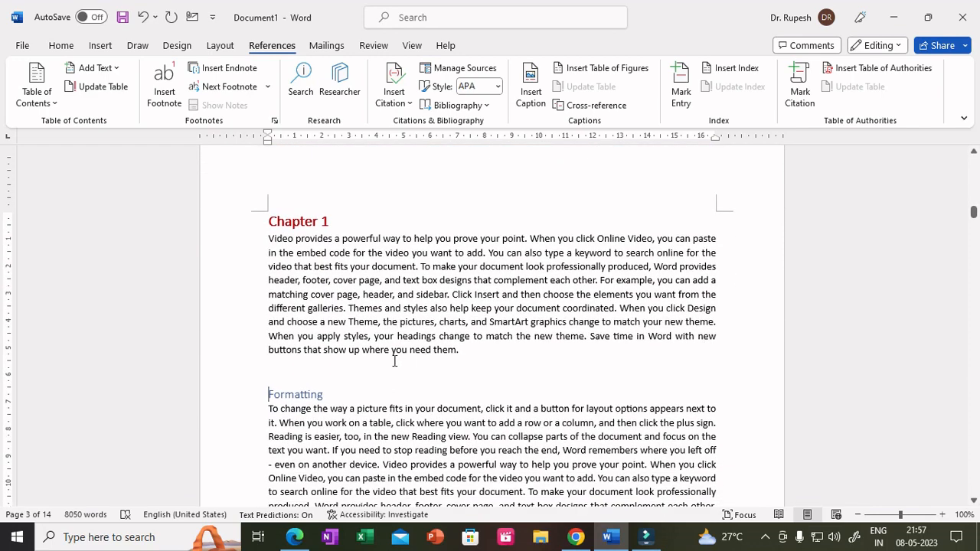
scroll(393, 361, up, 3)
drag(269, 241, 464, 355)
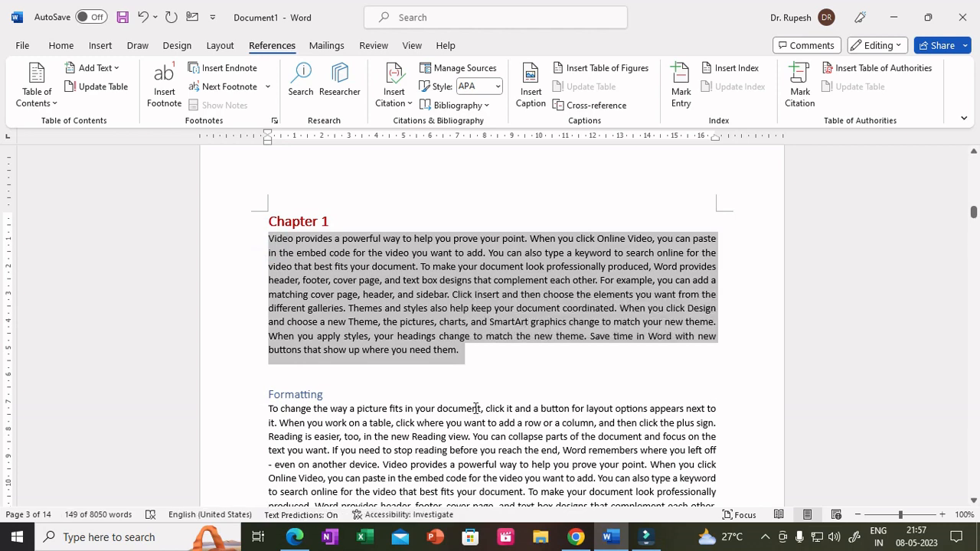
click(490, 362)
key(Return)
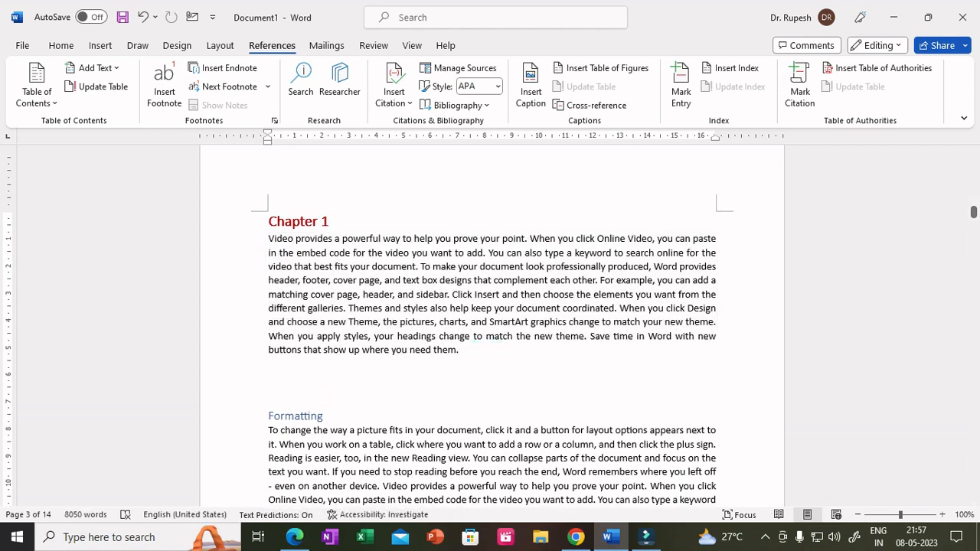
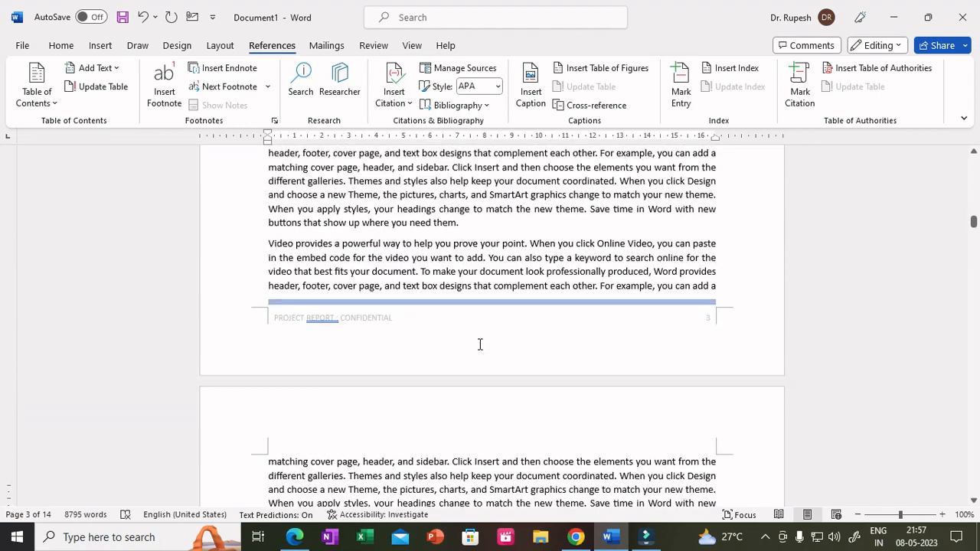
- Check the page number where the "Formatting" heading now falls against its entry in the table of contents
scroll(480, 344, up, 10)
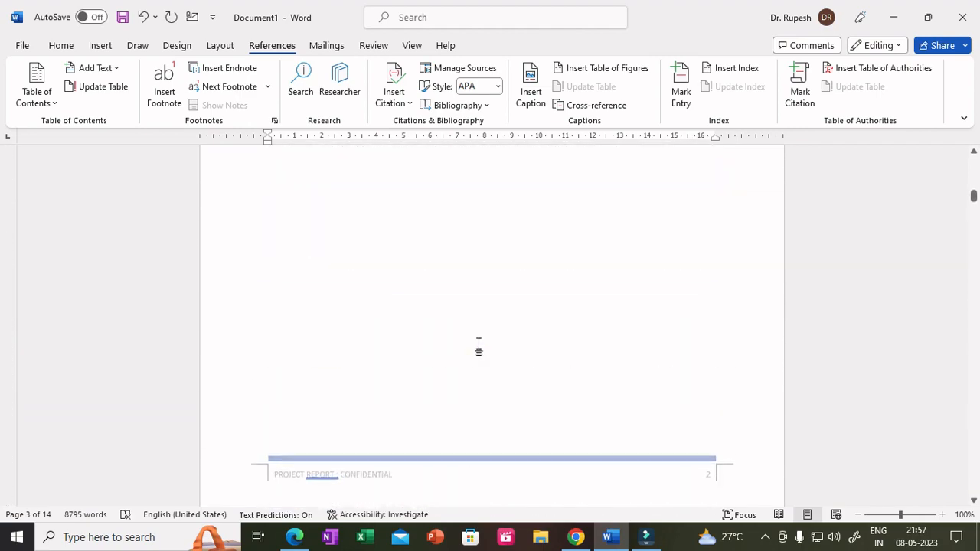
scroll(378, 319, down, 15)
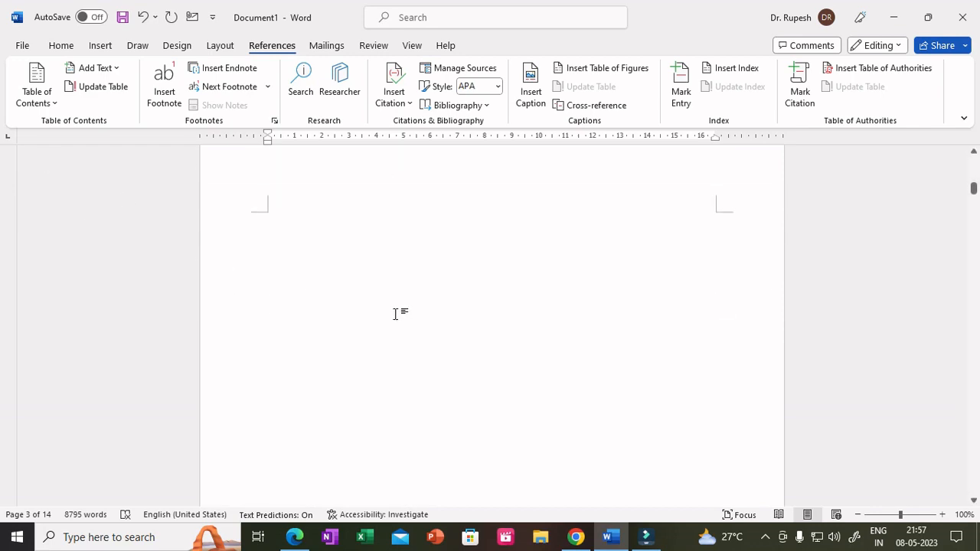
scroll(397, 314, up, 8)
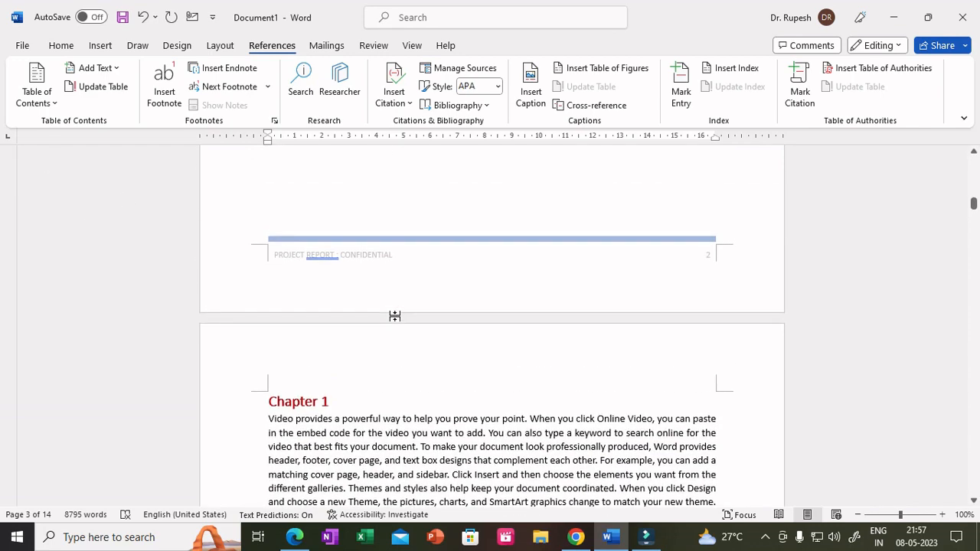
scroll(453, 383, down, 10)
scroll(451, 380, down, 10)
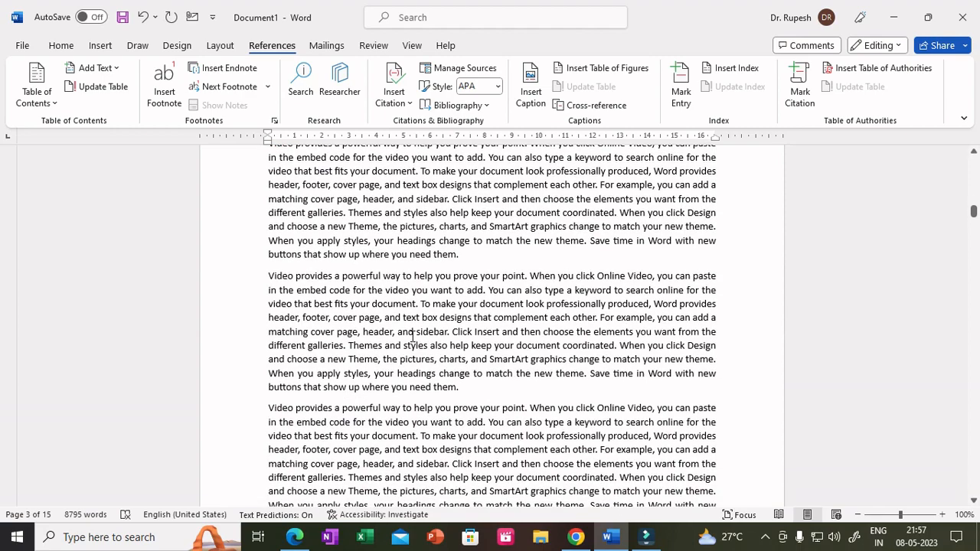
scroll(418, 385, down, 9)
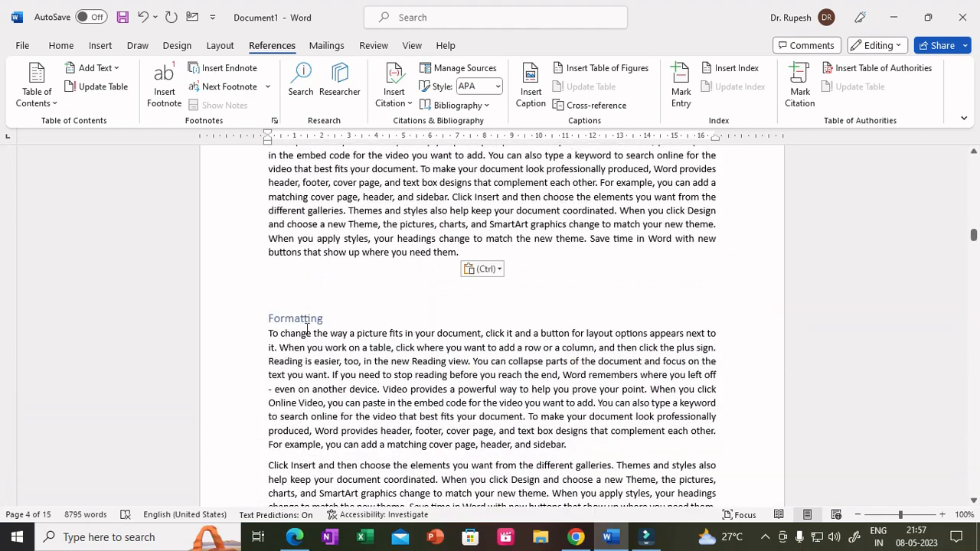
scroll(427, 383, down, 6)
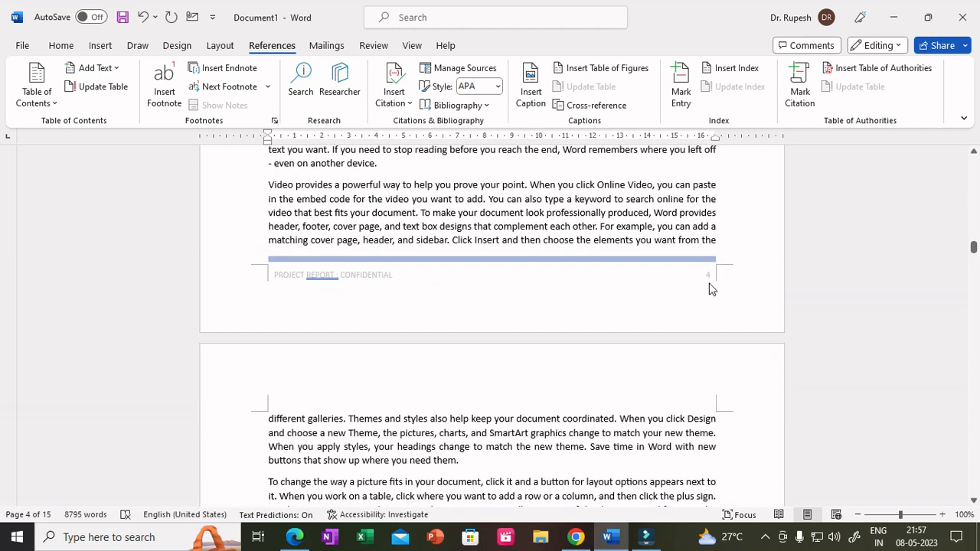
drag(975, 244, 976, 152)
scroll(589, 332, down, 2)
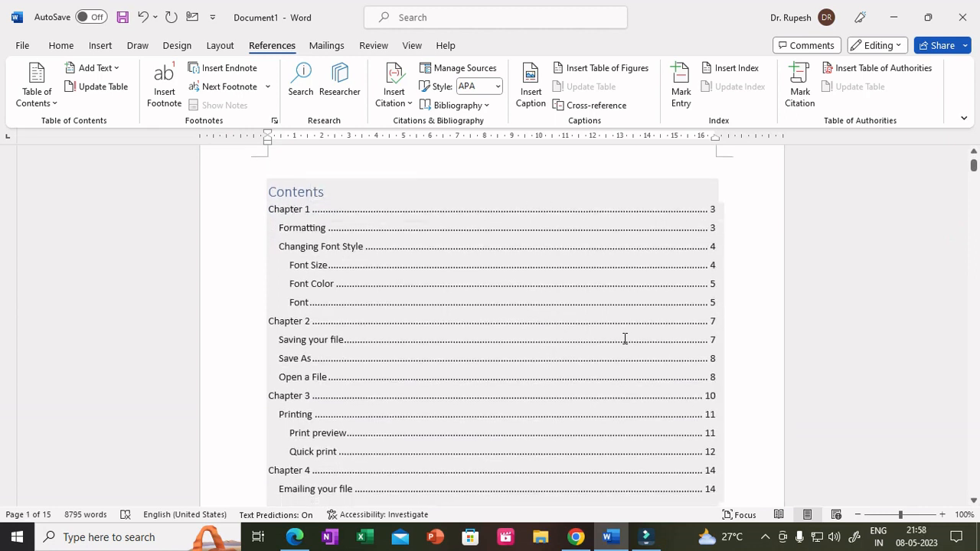
- Update the entire table of contents so its entries match the current headings and pages, and review the whole list
scroll(624, 338, down, 3)
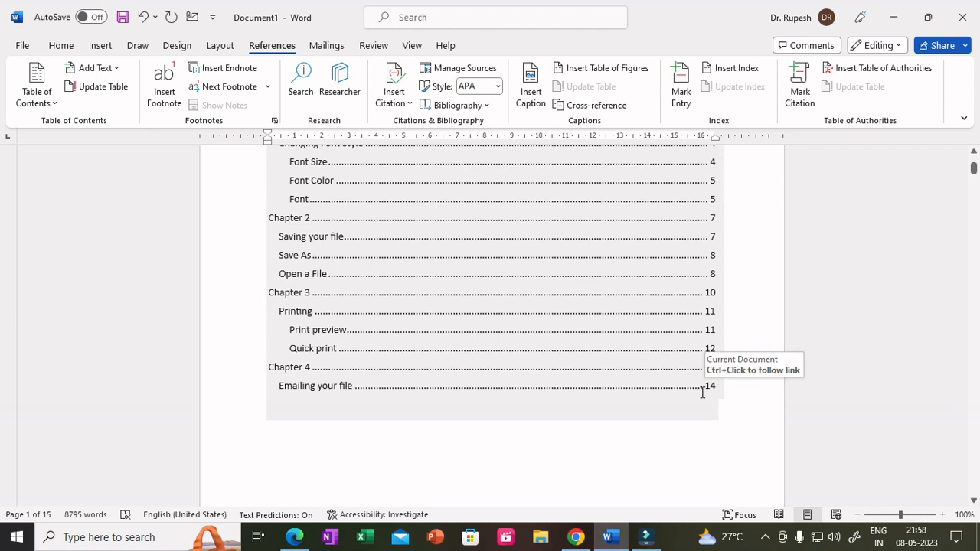
scroll(526, 333, up, 5)
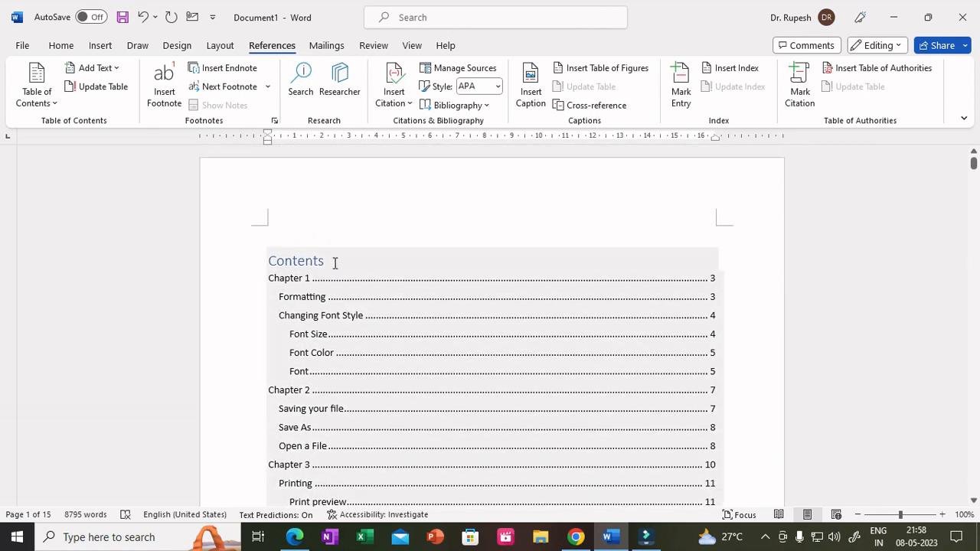
click(334, 262)
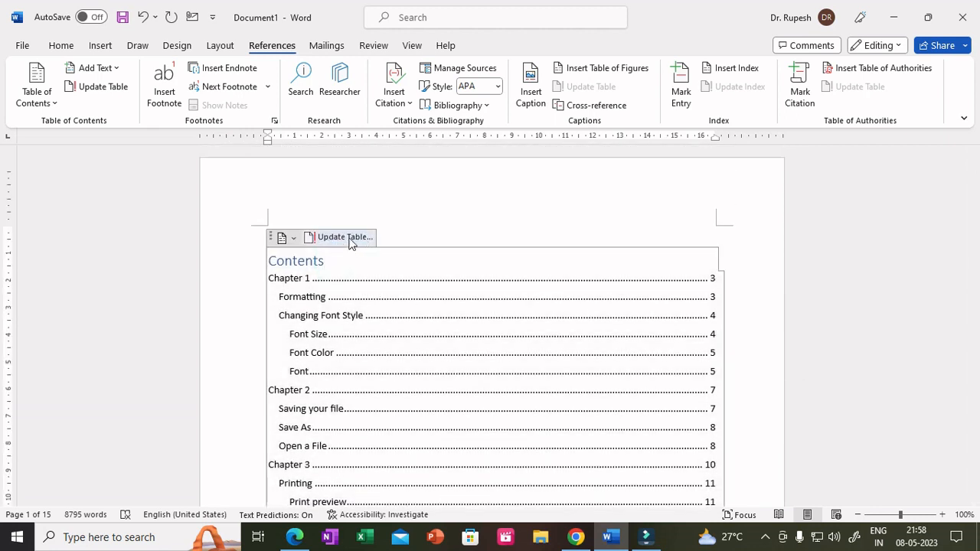
click(349, 239)
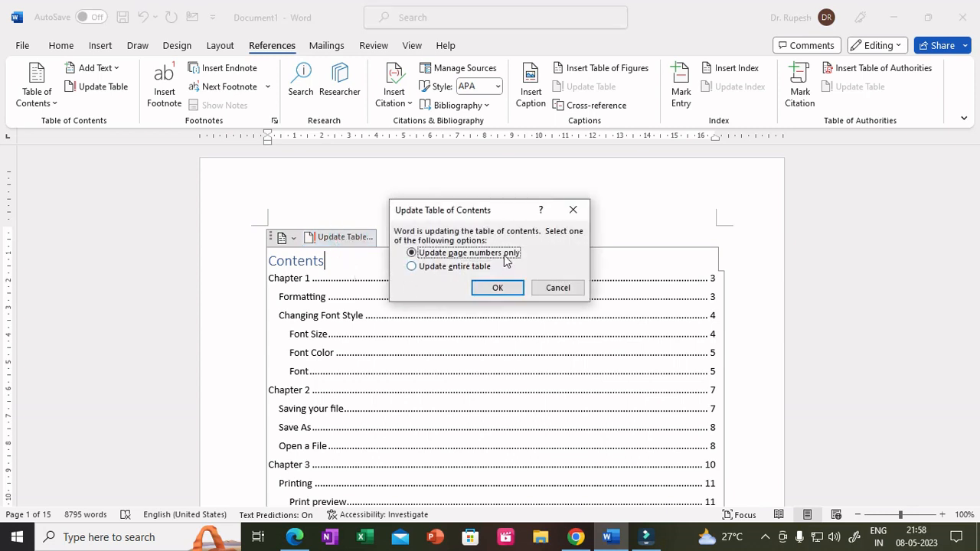
click(412, 267)
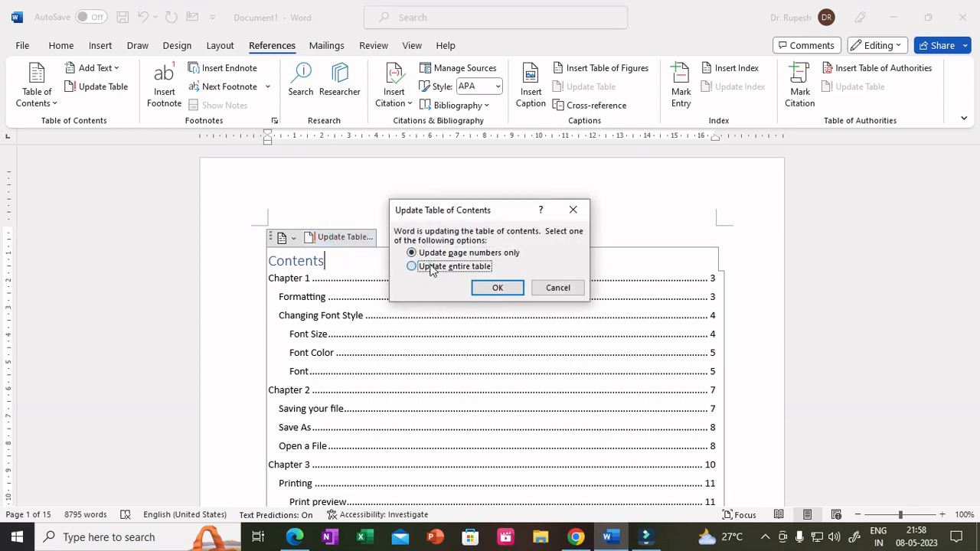
click(509, 289)
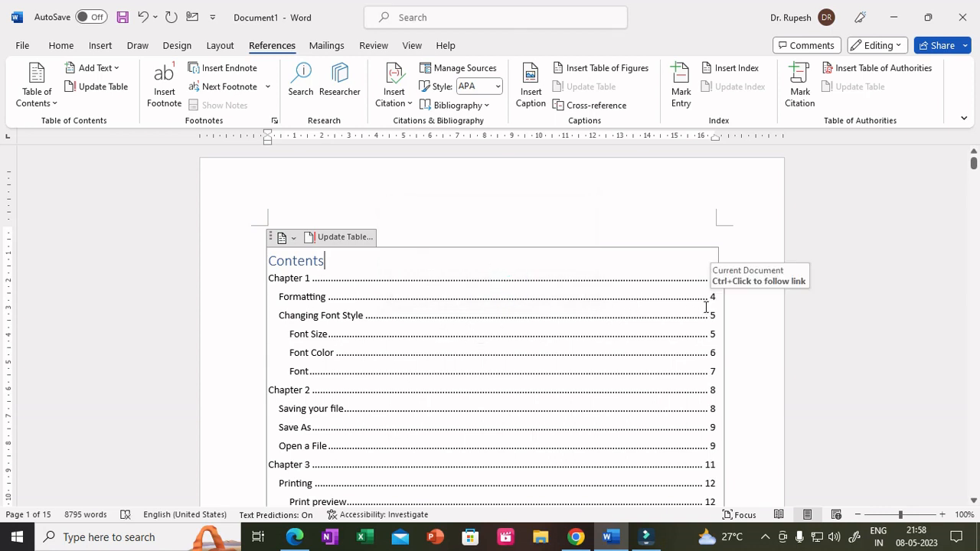
scroll(669, 396, down, 4)
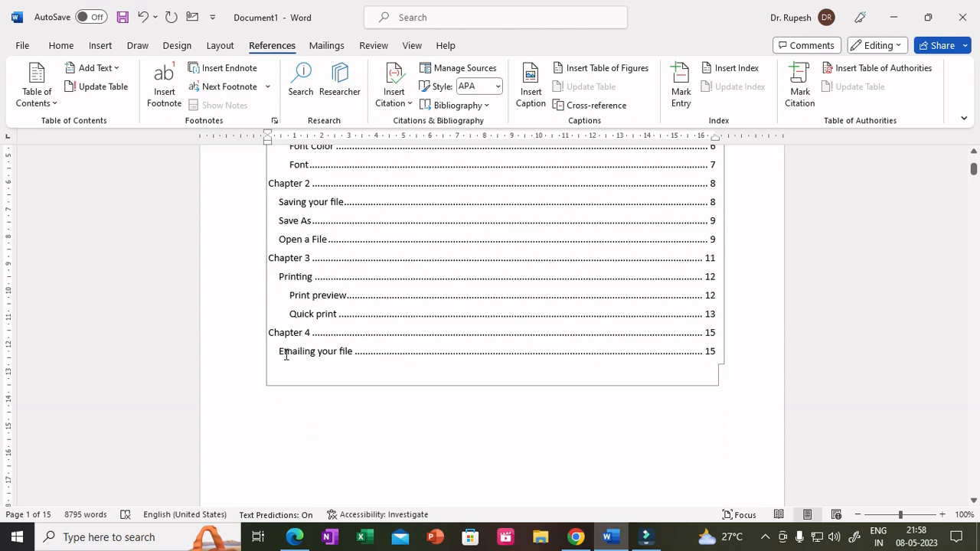
scroll(674, 409, up, 4)
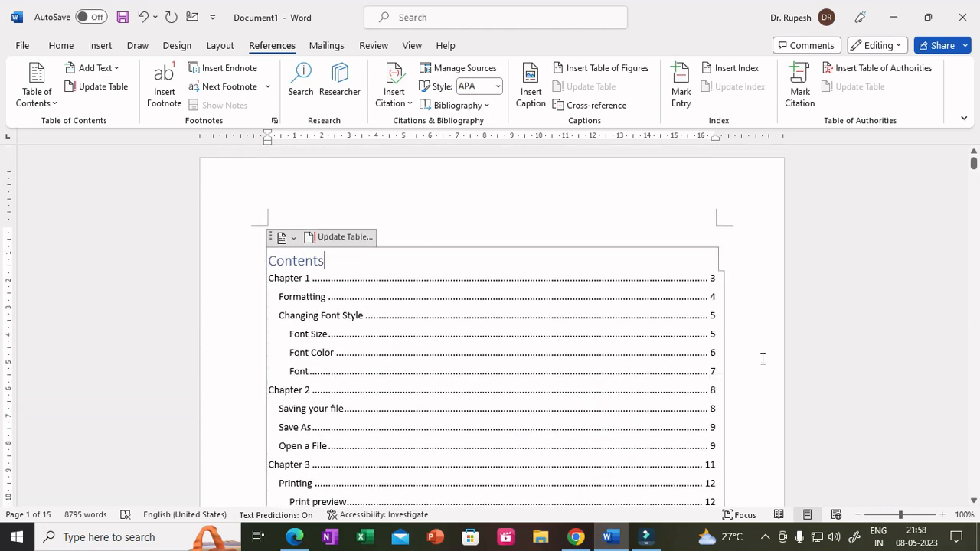
ctrl+scroll(794, 349, down, 2)
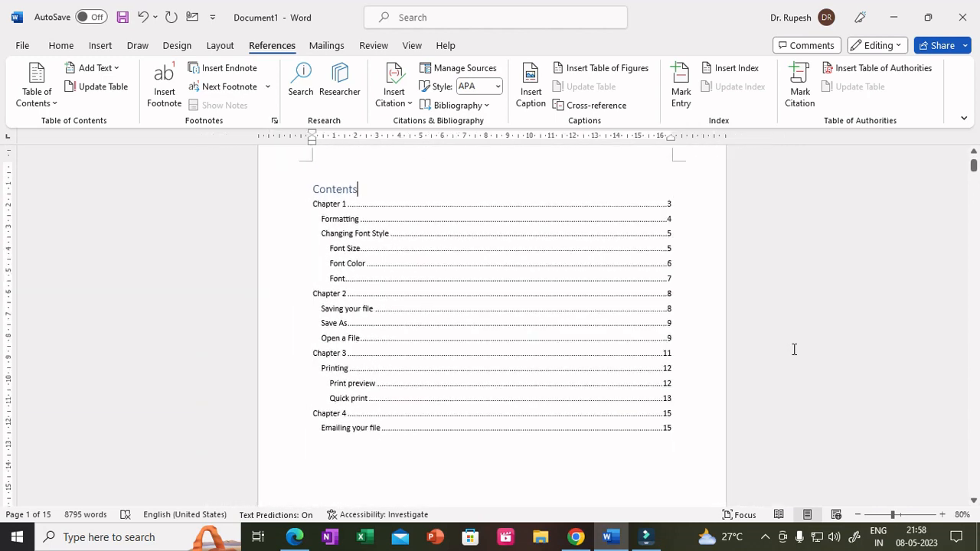